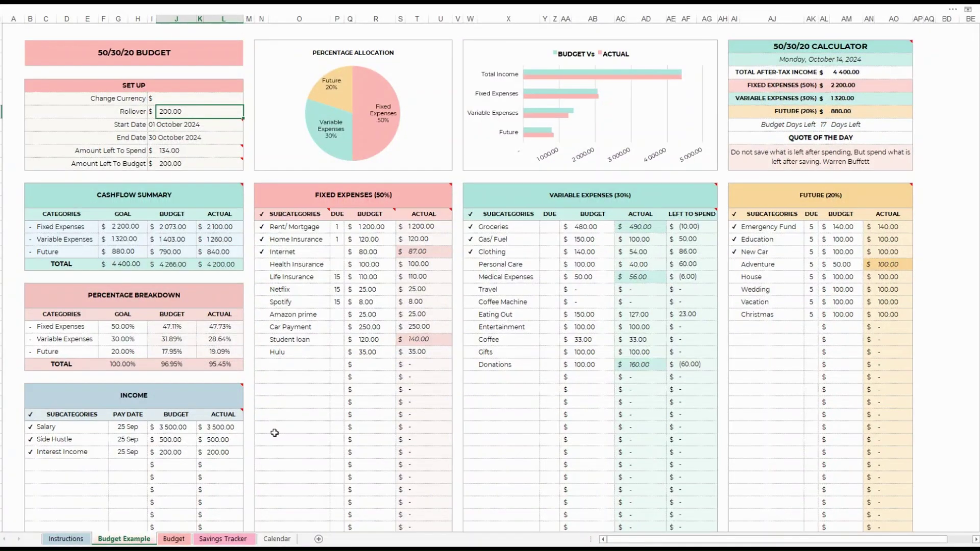
Look through the workbook's Instructions, Budget Example, Budget, Savings Tracker and Calendar sheets
left_click(65, 538)
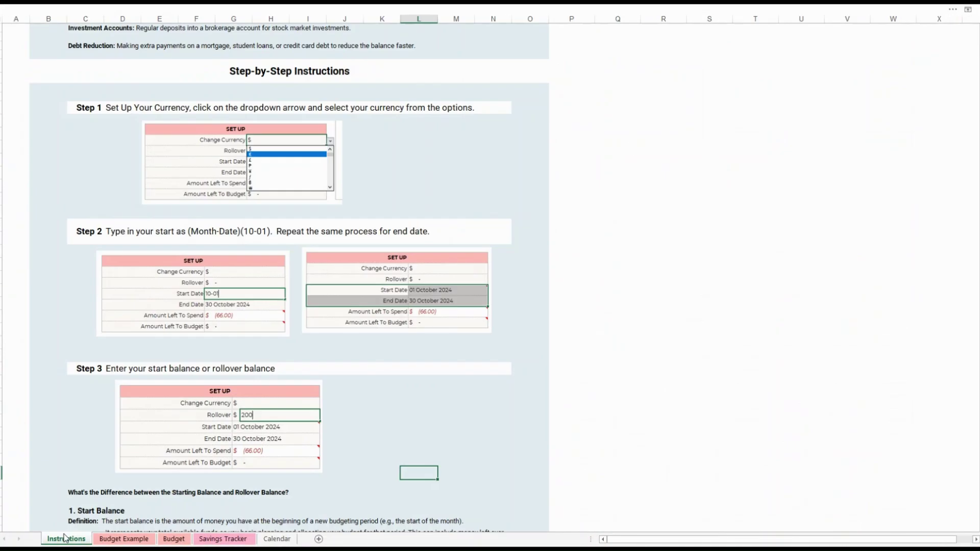
left_click(123, 538)
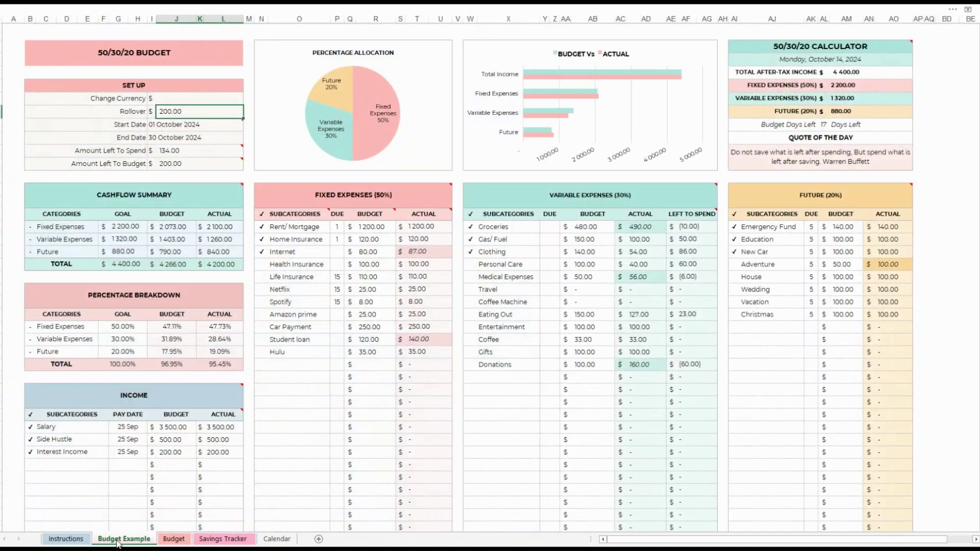
left_click(174, 539)
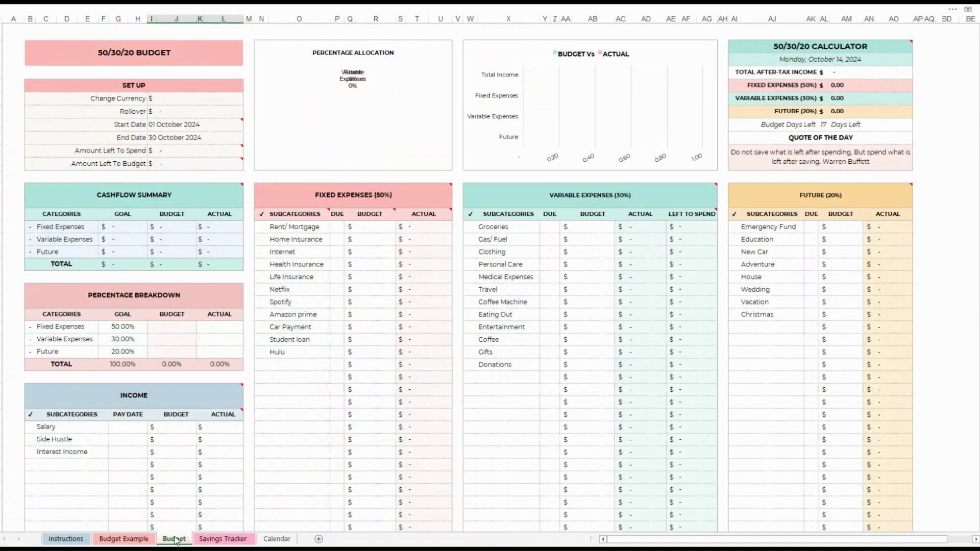
left_click(217, 545)
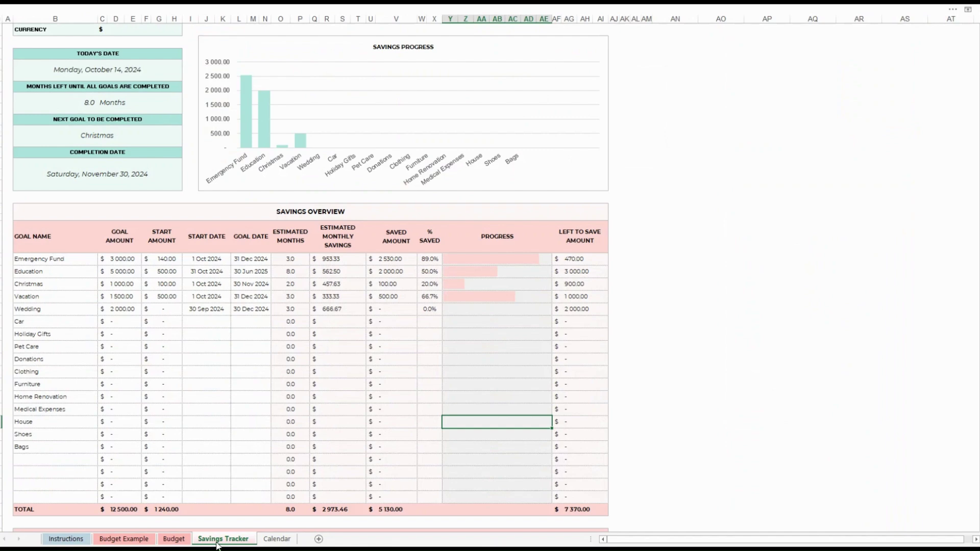
left_click(264, 542)
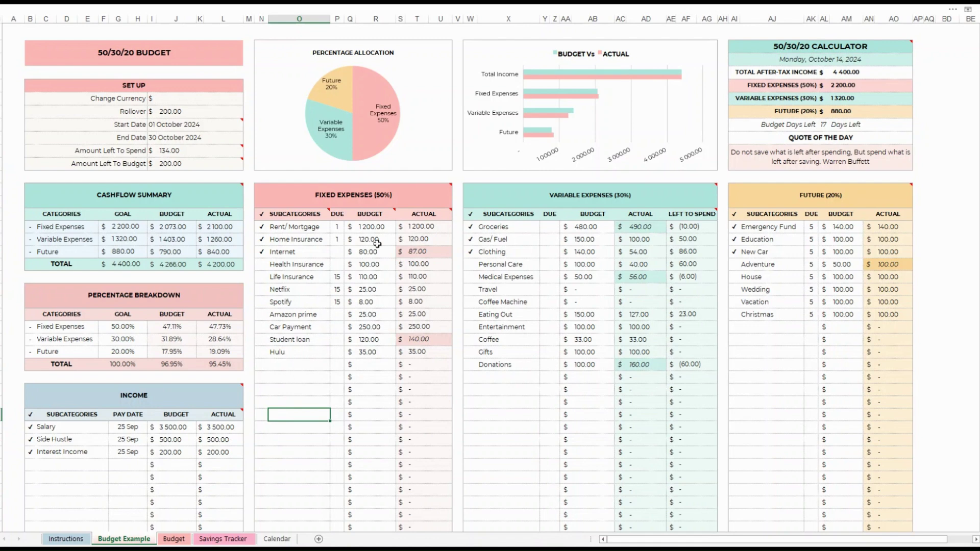
mouse_move(385, 213)
left_click(174, 539)
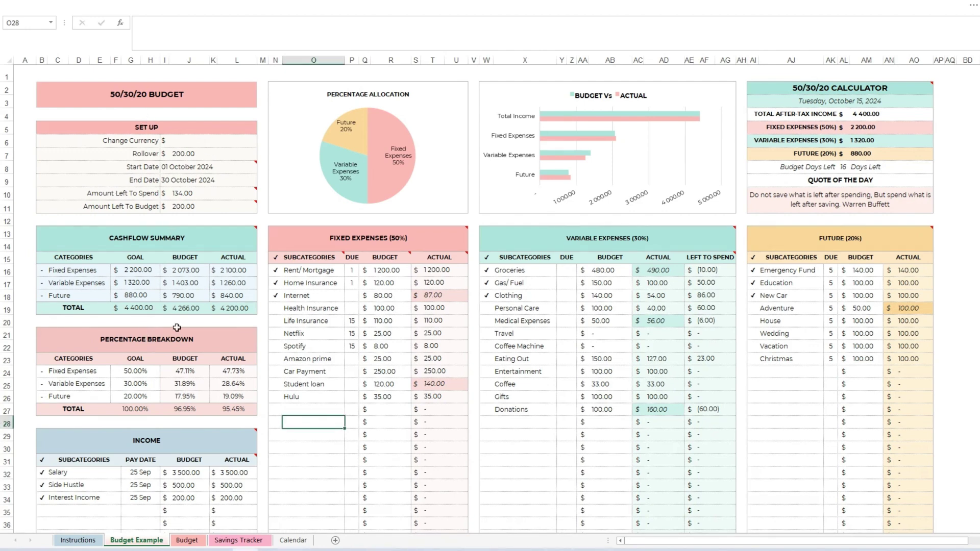
Set the currency in the Budget Example setup section to €
left_click(185, 140)
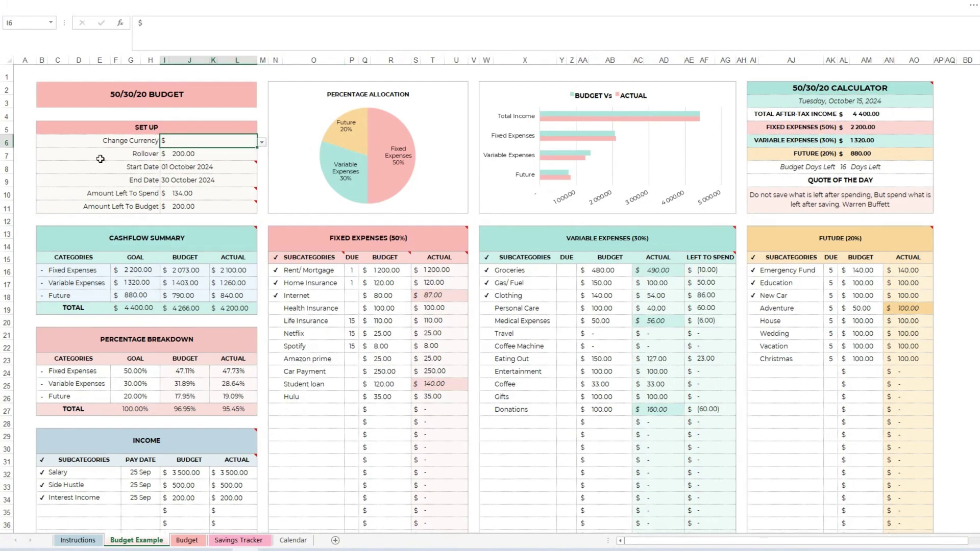
left_click(262, 142)
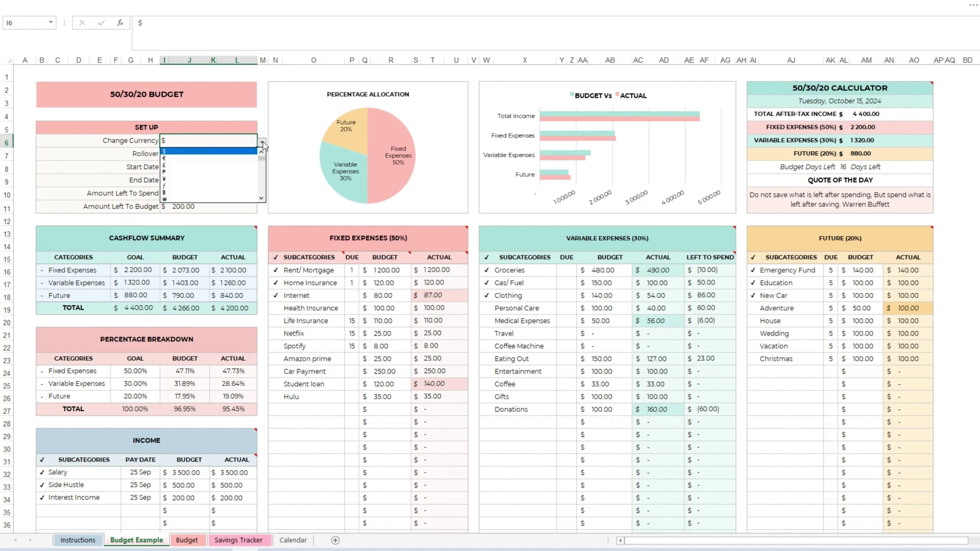
scroll(260, 173, "up", 3)
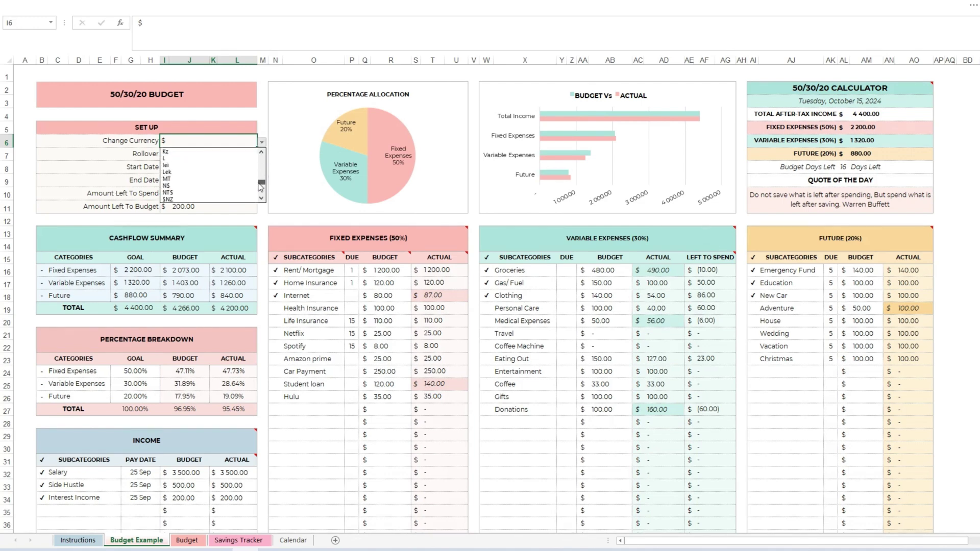
scroll(262, 163, "up", 1)
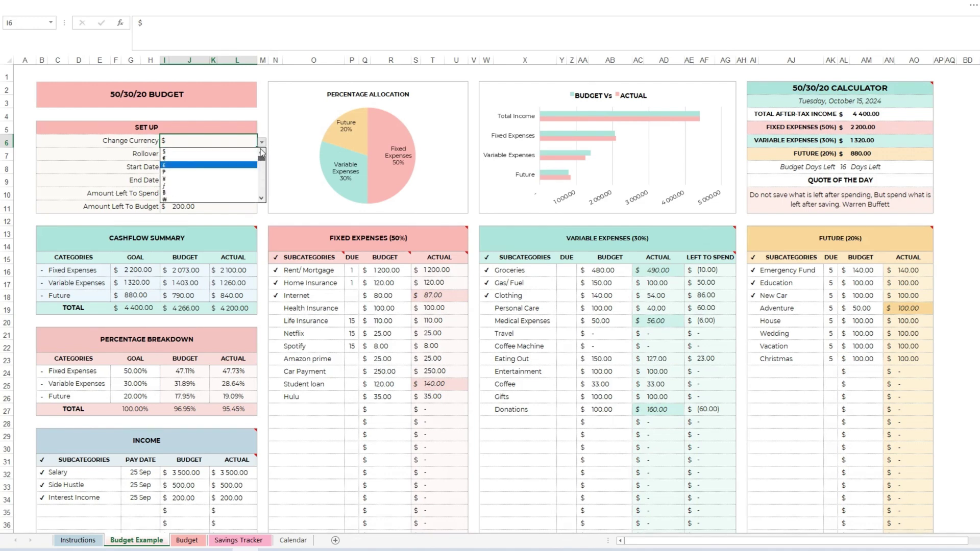
left_click(203, 156)
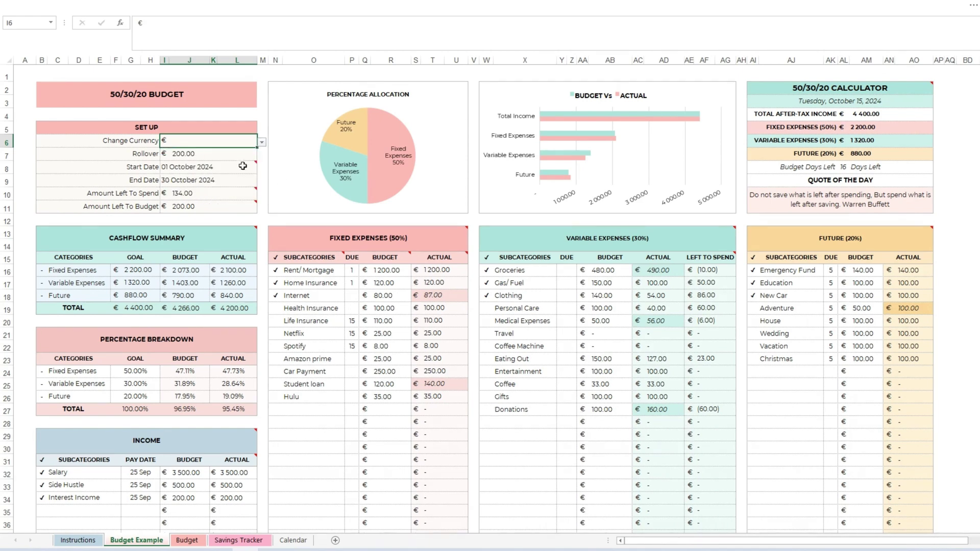
Try ฿ as the Budget Example currency and return the setting to $
left_click(262, 143)
left_click(229, 186)
left_click(262, 142)
scroll(263, 160, "up", 2)
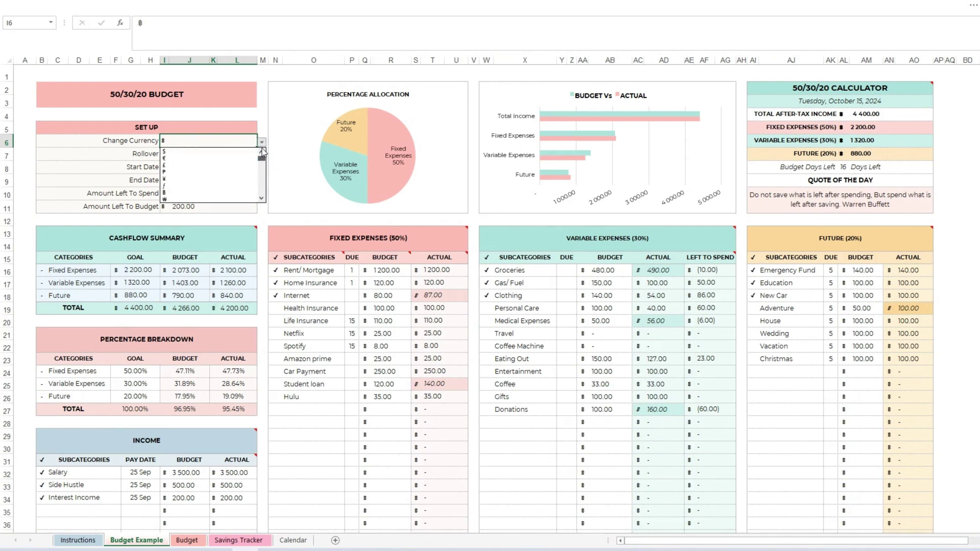
left_click(248, 153)
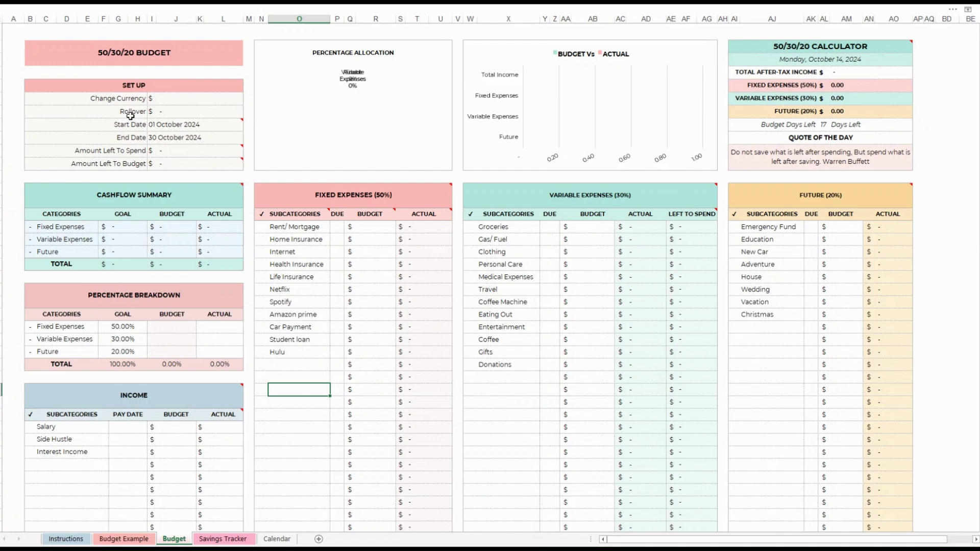
Enter 200 as the rollover amount in the Budget sheet's setup section
left_click(170, 111)
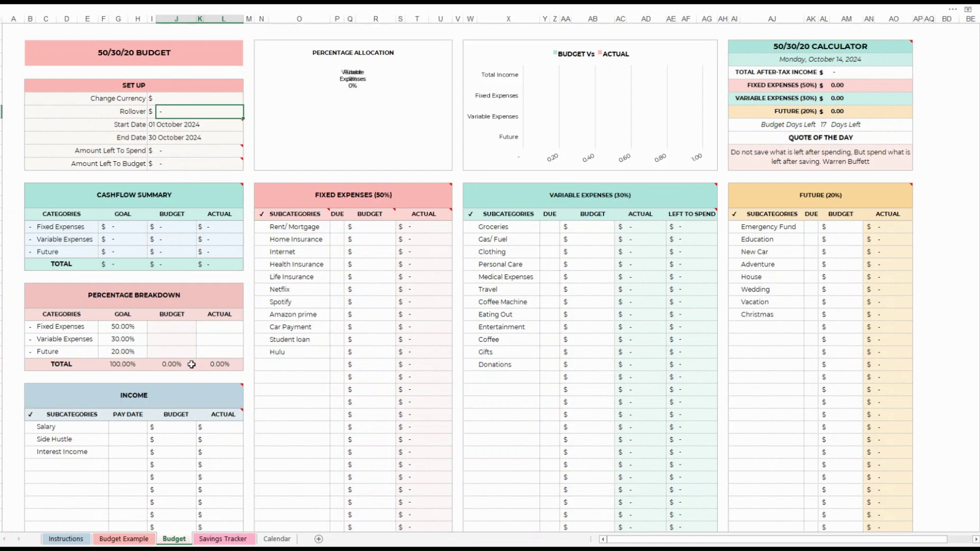
key("Return")
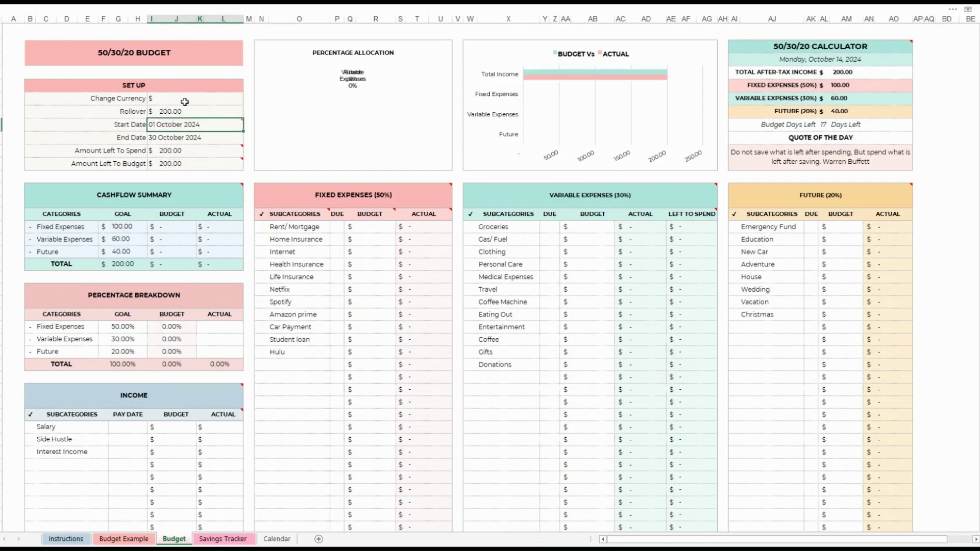
left_click(183, 111)
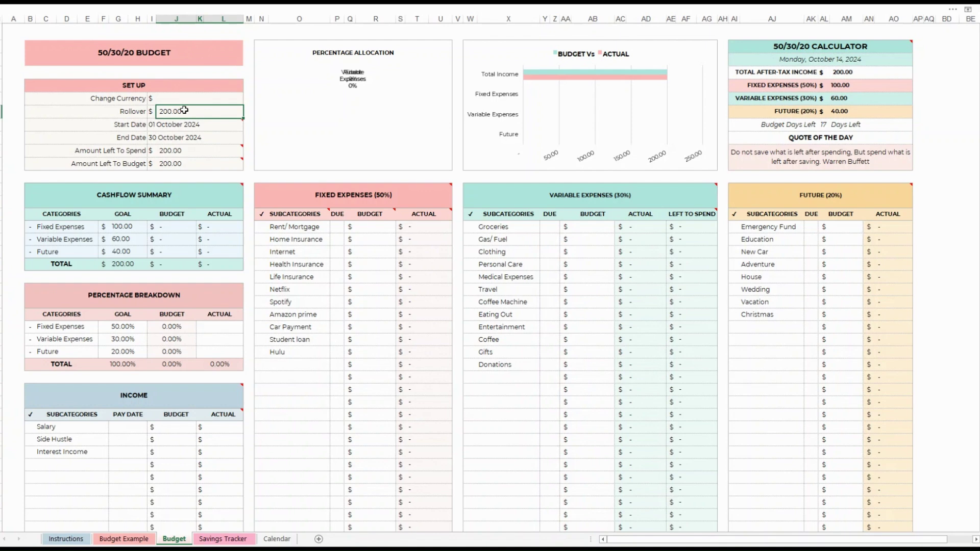
Clear the setup dates and enter a start date of 10-01 and an end date of 30 October 2024
key("Down")
key("Delete")
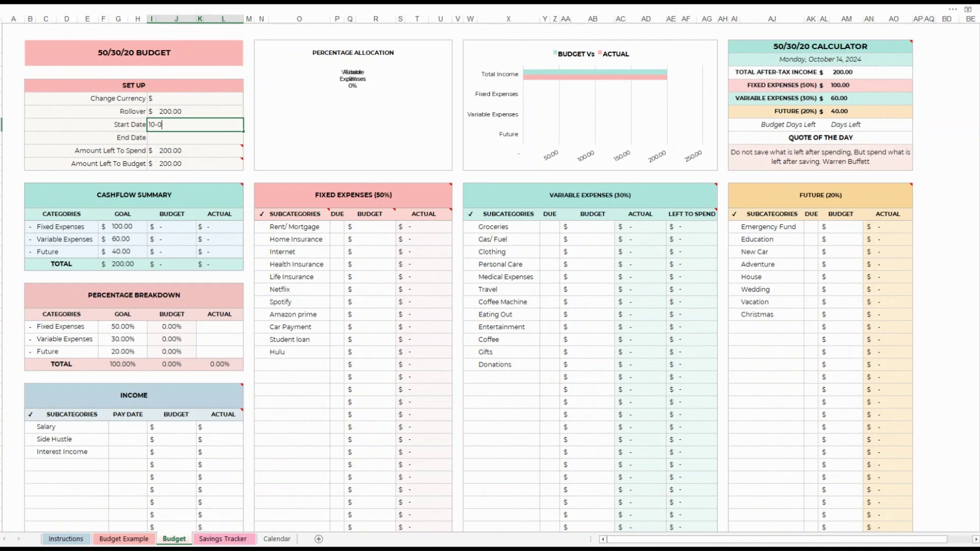
type("10-01")
key("Return")
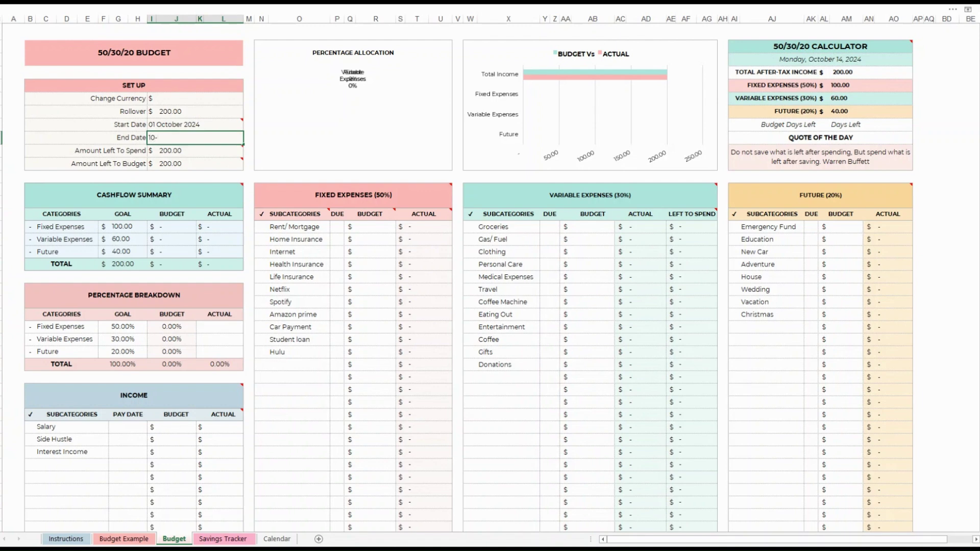
key("Return")
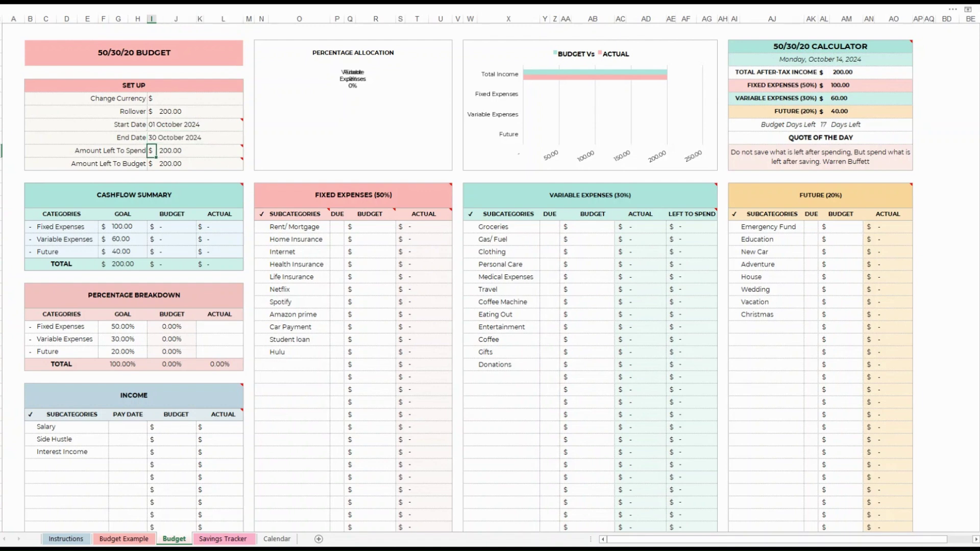
Examine the setup dates and amounts left, the Cashflow Summary, and the goals in the Percentage Breakdown
left_click_drag(108, 126, 177, 133)
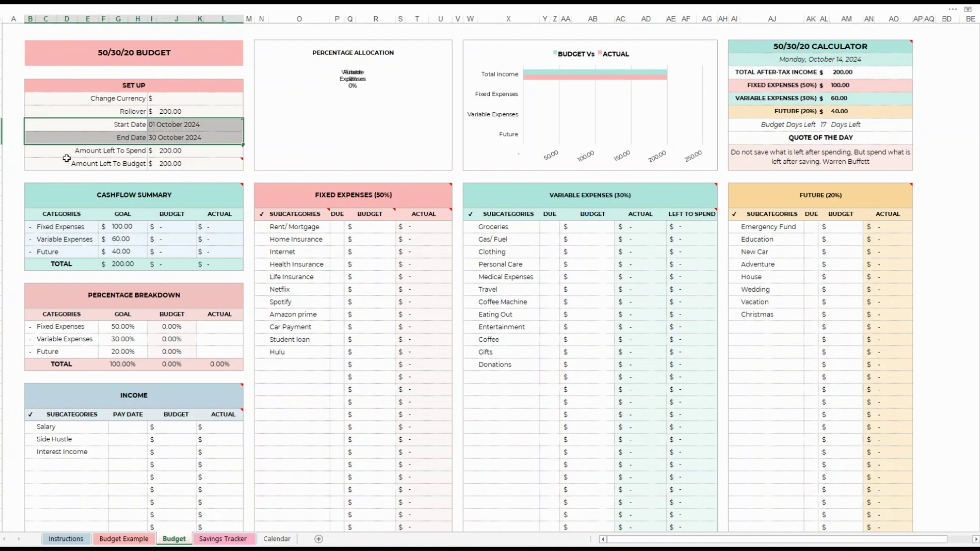
left_click_drag(61, 153, 188, 159)
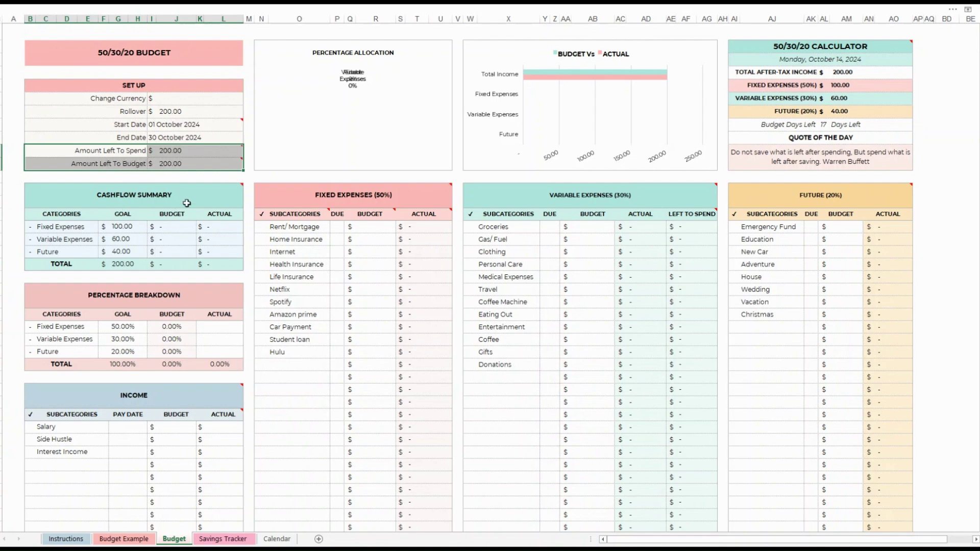
left_click_drag(187, 202, 194, 265)
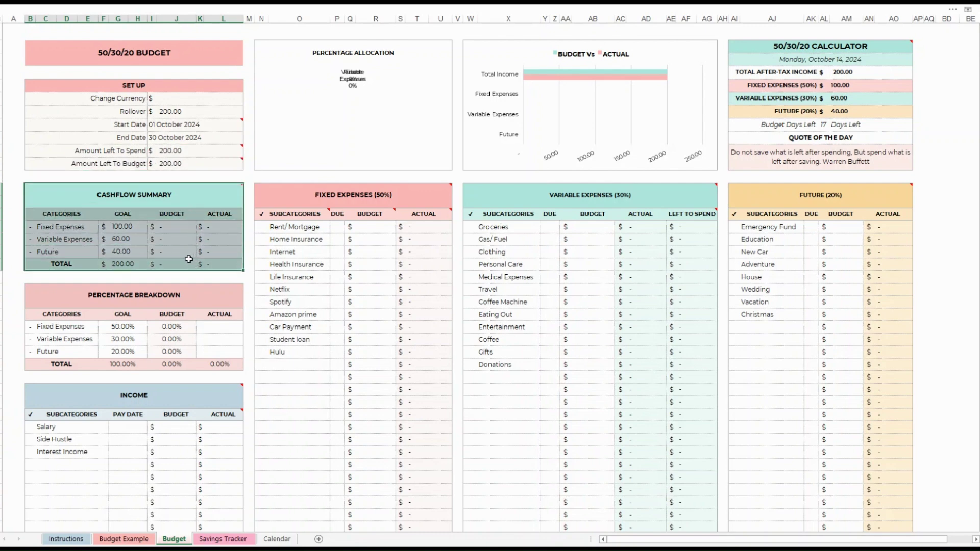
left_click_drag(210, 300, 159, 360)
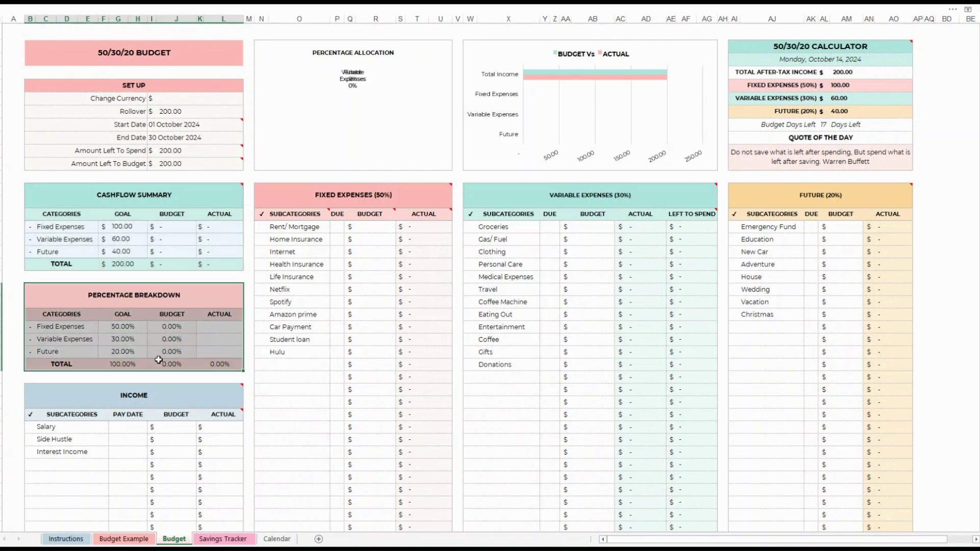
left_click(123, 340)
left_click_drag(122, 327, 122, 352)
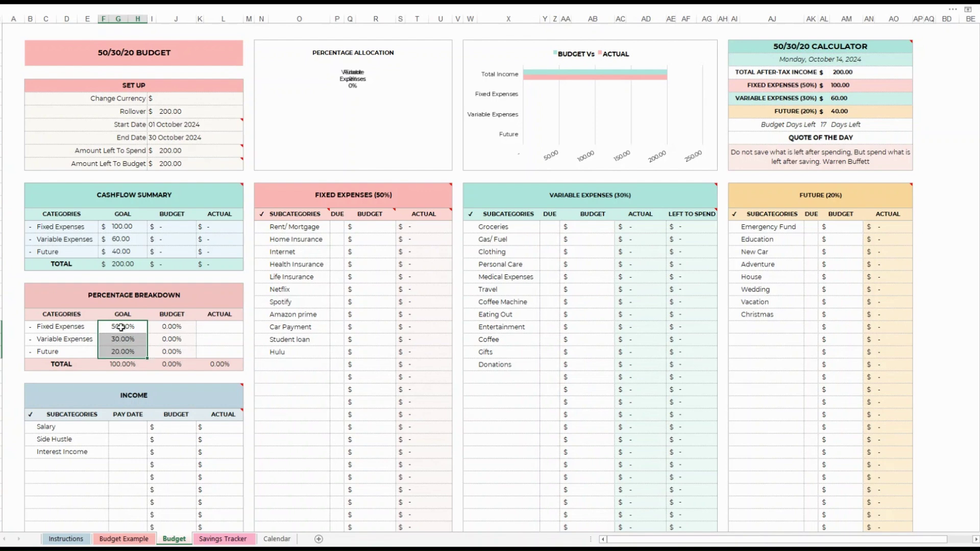
Review the subcategories listed under Fixed Expenses, Income, Variable Expenses and Future
scroll(117, 334, "down", 1)
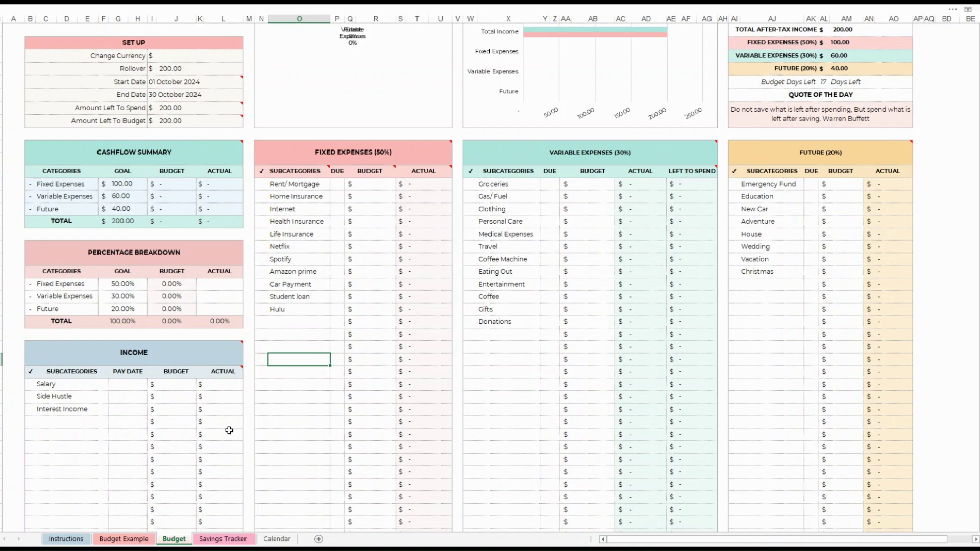
left_click_drag(296, 196, 288, 309)
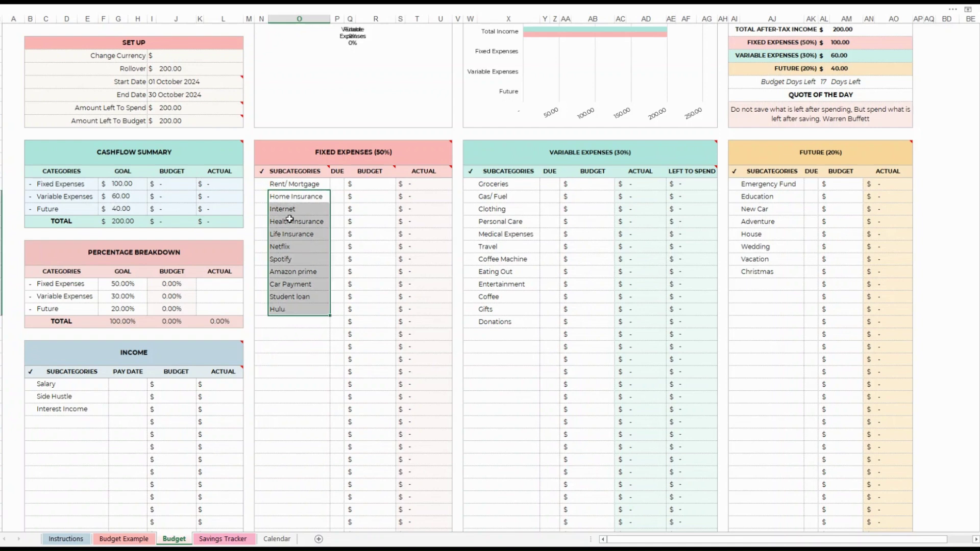
left_click_drag(75, 382, 71, 396)
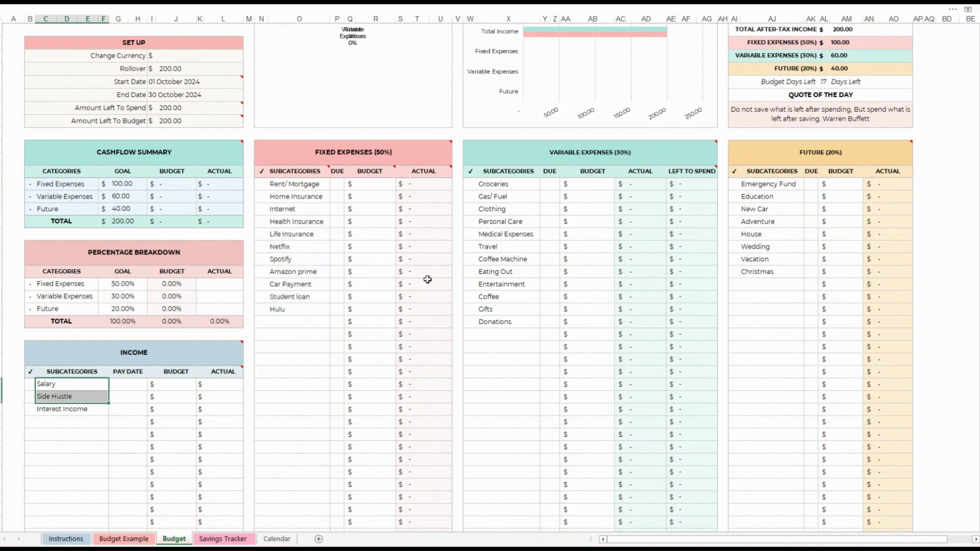
left_click(521, 198)
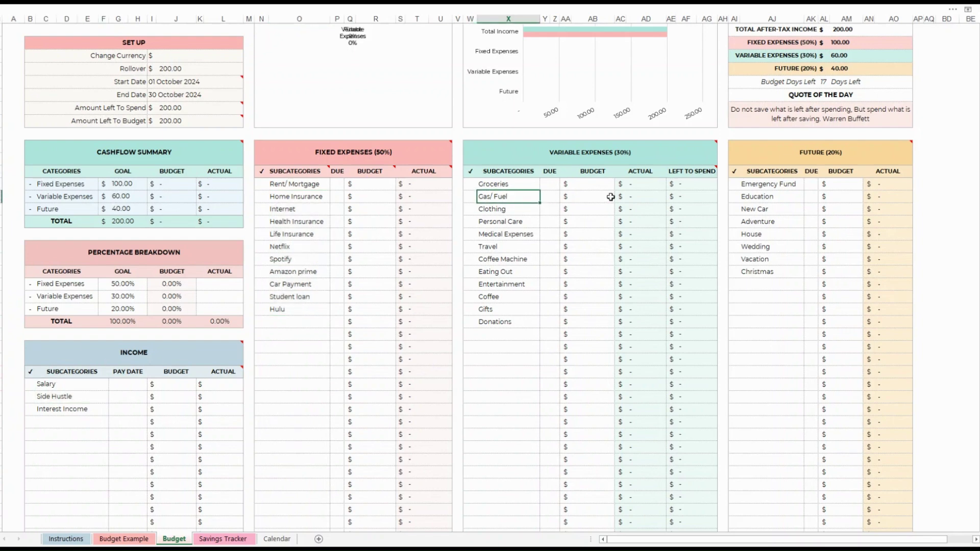
left_click(756, 198)
Enter 10/1 as the pay date for Salary in the Income table
left_click(128, 384)
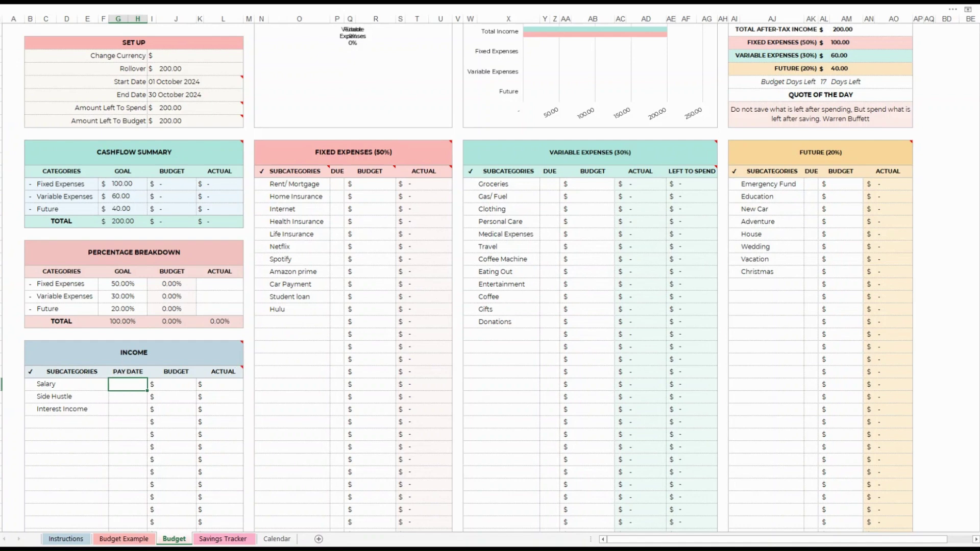
type("10/1")
key("Return")
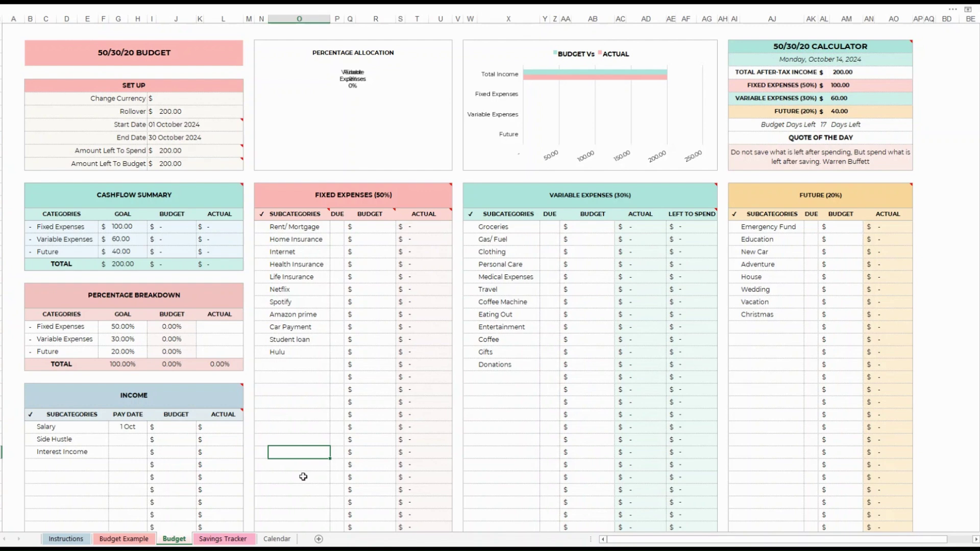
left_click(299, 364)
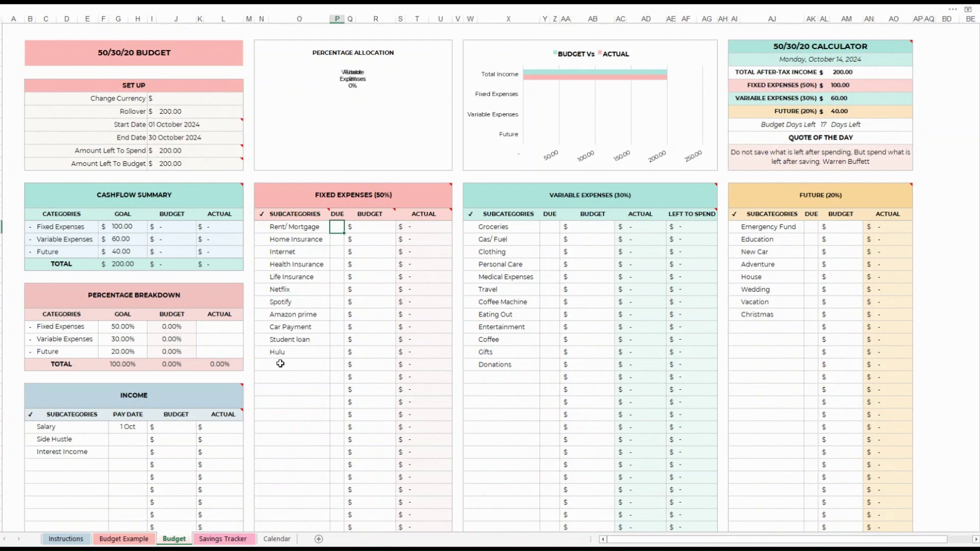
Fill in the remaining income pay dates with 10/1 for Side Hustle and 10-31 for Interest Income
left_click(127, 440)
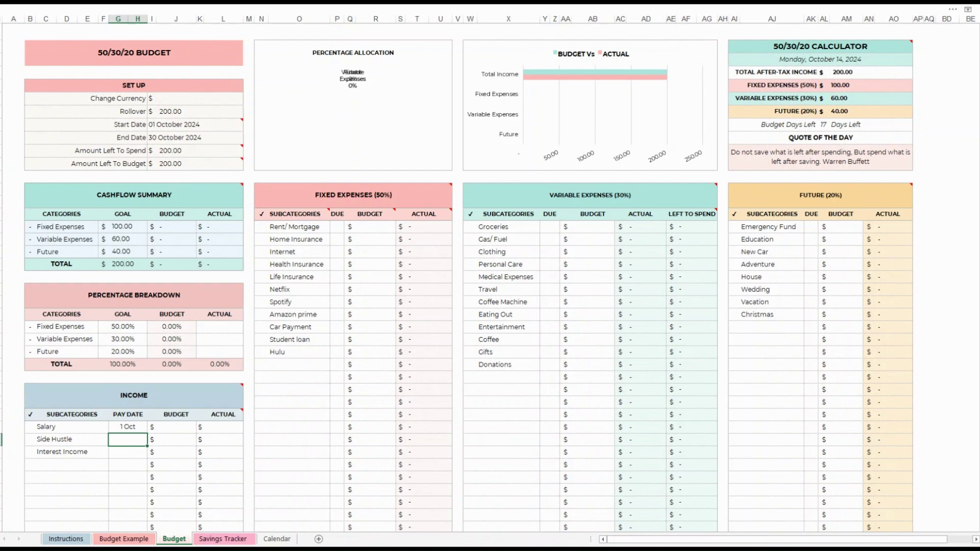
key("Up")
type("10/1")
key("Return")
type("10/1")
key("Return")
type("10-31")
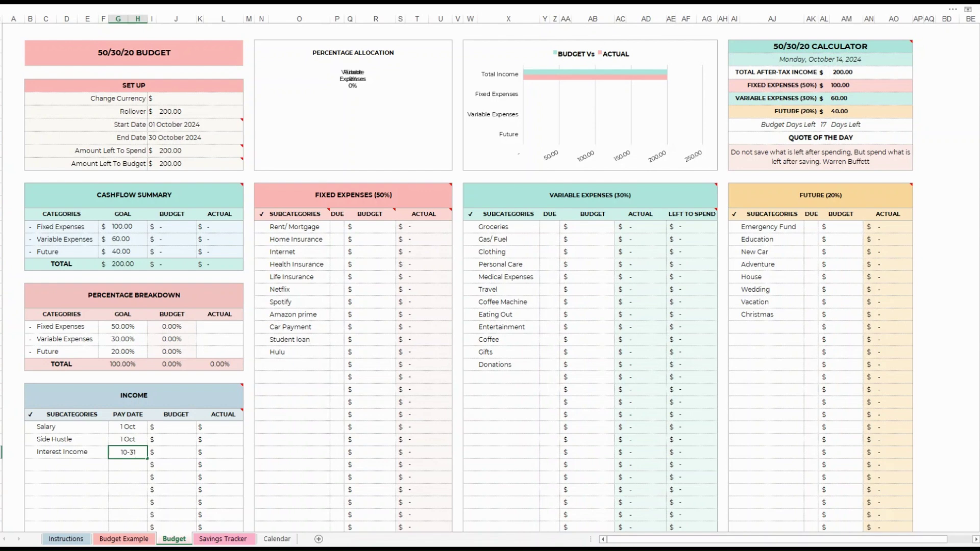
key("Return")
Enter the budgeted income amounts: 3500 for Salary, 500 for Side Hustle and 200 for Interest Income
left_click(176, 426)
type("3500")
key("Return")
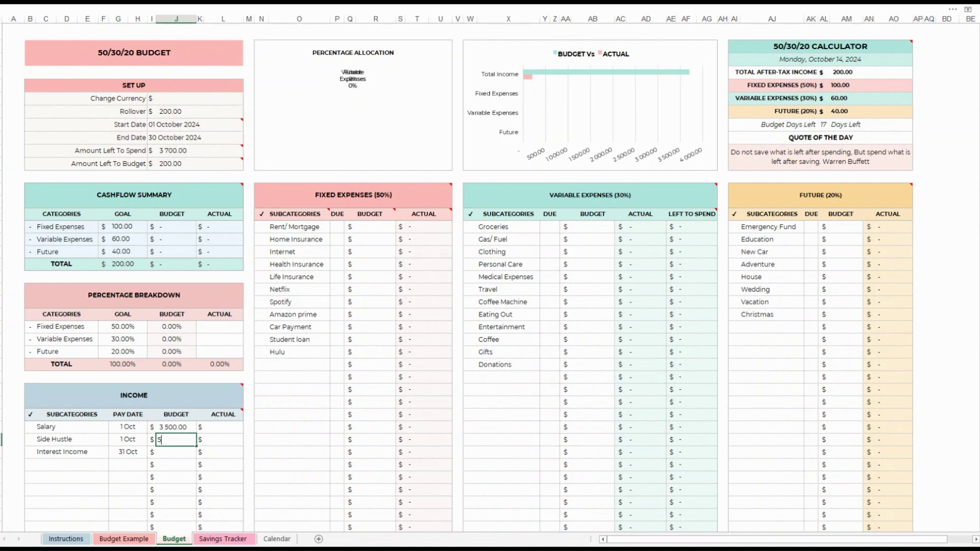
type("500")
key("Return")
type("200")
key("Return")
Enter due day 1 for Rent/Mortgage, Home Insurance, Internet, Health Insurance and Life Insurance under Fixed Expenses
left_click(337, 227)
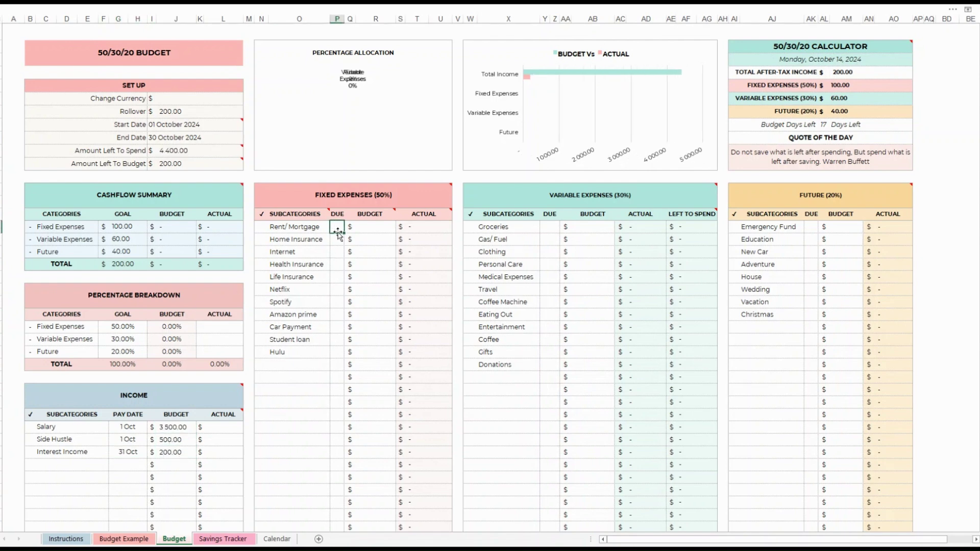
type("1")
key("Return")
type("1")
key("Return")
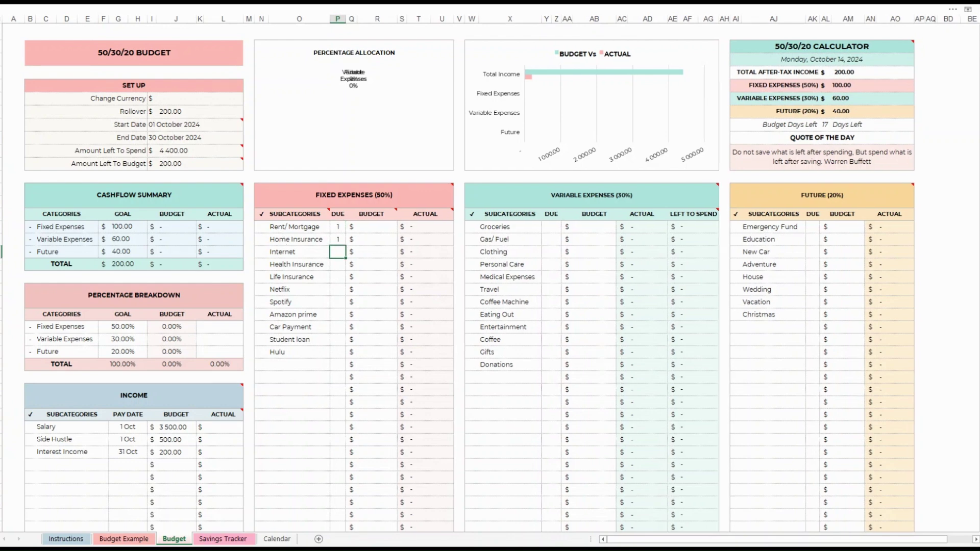
type("1")
key("Return")
type("1")
key("Return")
type("1")
key("Return")
Enter due day 15 for the remaining fixed expenses, from Netflix down to Hulu
type("15")
key("Return")
type("15")
key("Return")
type("15")
key("Return")
type("1")
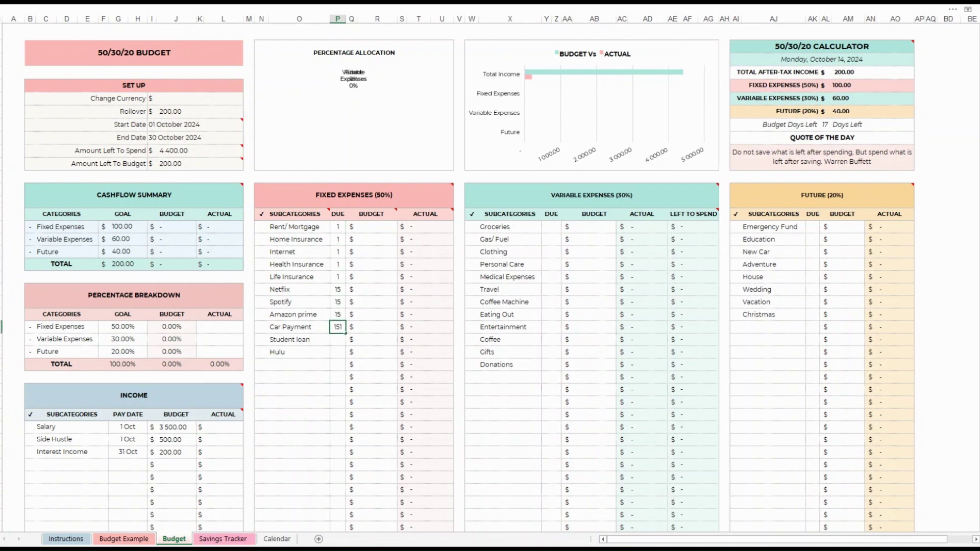
type("5")
key("Return")
key("Return")
type("15")
Enter due day 1 for Emergency Fund, Education, New Car and Adventure, and 15 for House, in the Future table
left_click(813, 226)
type("1")
key("Return")
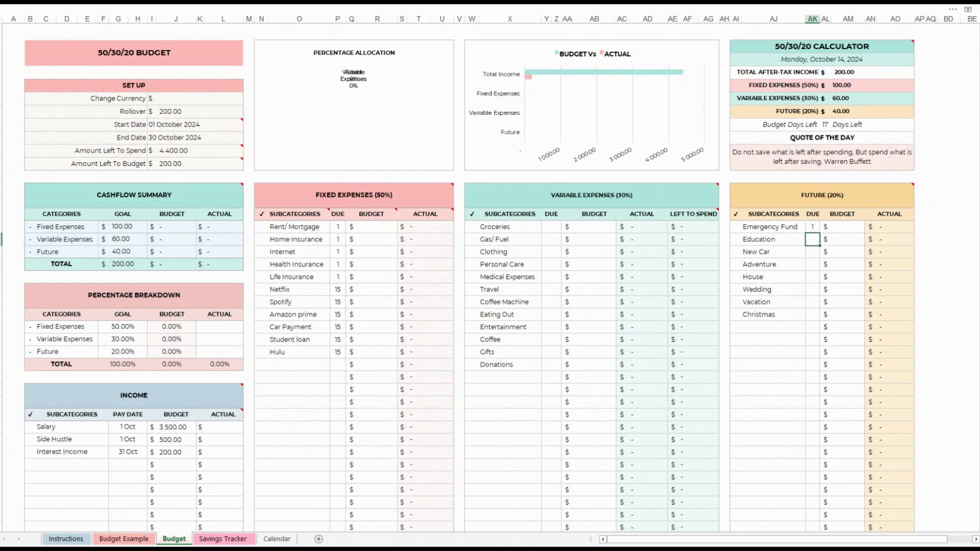
type("1")
key("Return")
type("1")
type("15")
key("Return")
Enter due day 30 for Wedding, Vacation and Christmas in the Future table
type("30")
key("Return")
type("30")
key("Return")
type("30")
key("Return")
Enter fixed expense budgets of 1200 for Rent/Mortgage, 120 for Home Insurance, and 100 each for Internet, Health Insurance and Life Insurance
left_click(381, 227)
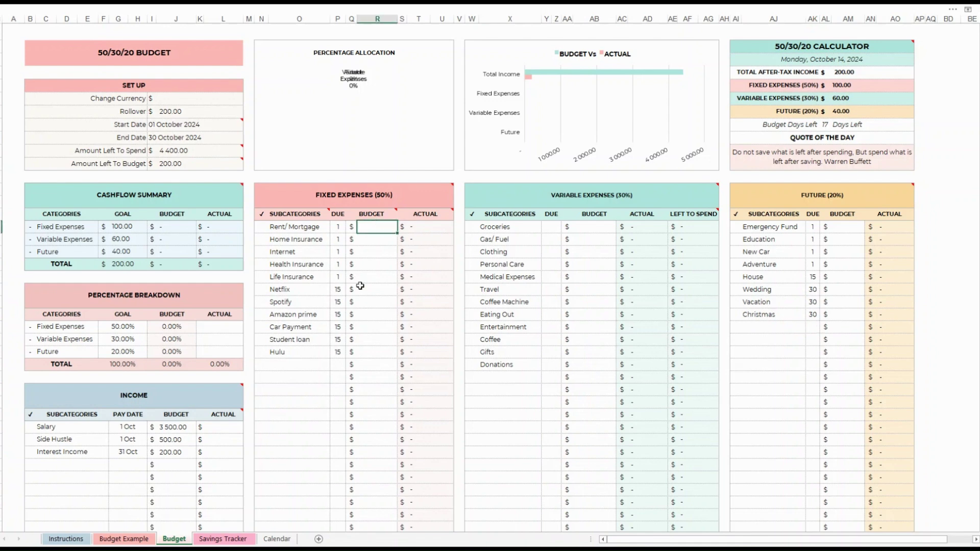
type("1200")
key("Return")
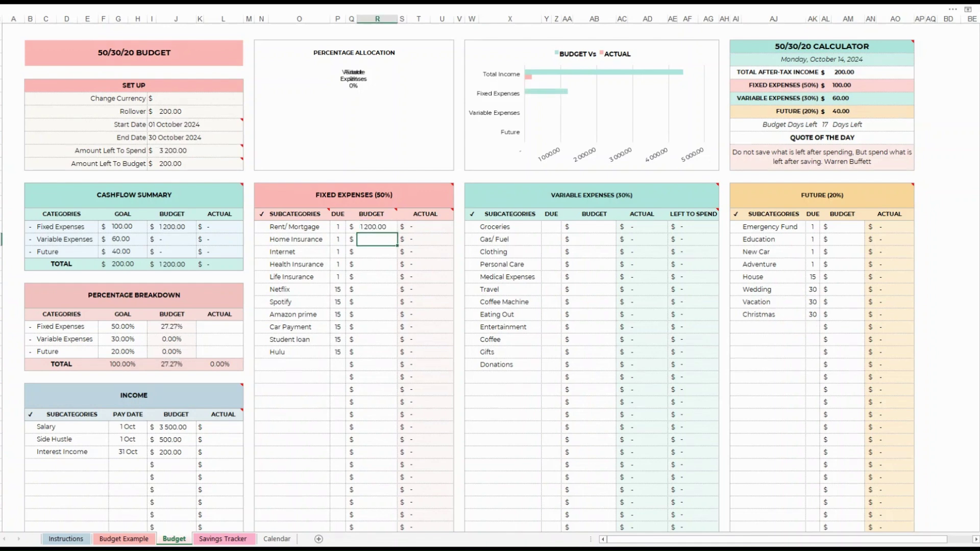
type("120")
key("Return")
type("100")
key("Return")
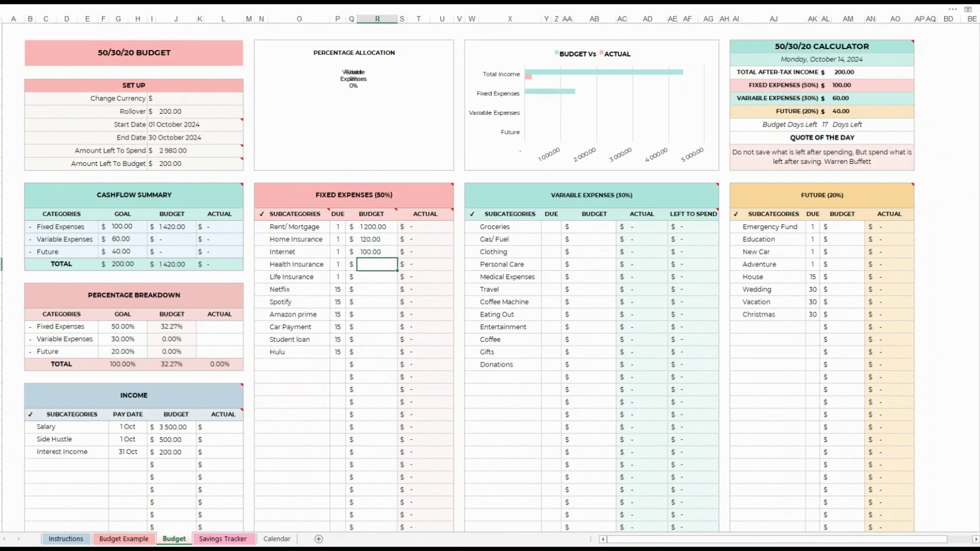
type("100")
key("Return")
type("100")
key("Return")
Budget 25 for Netflix, 8 for Spotify and 35 for Amazon prime under Fixed Expenses
type("100")
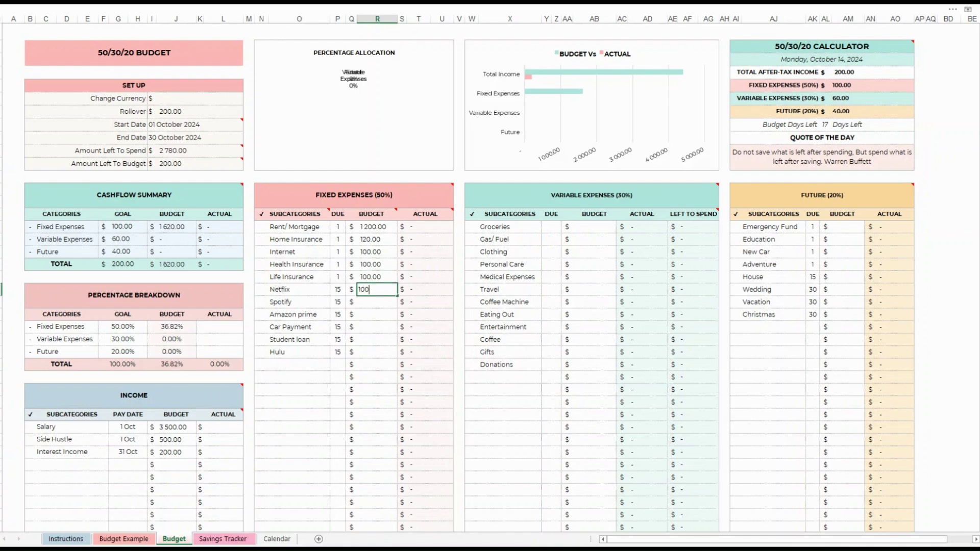
type("25")
key("Return")
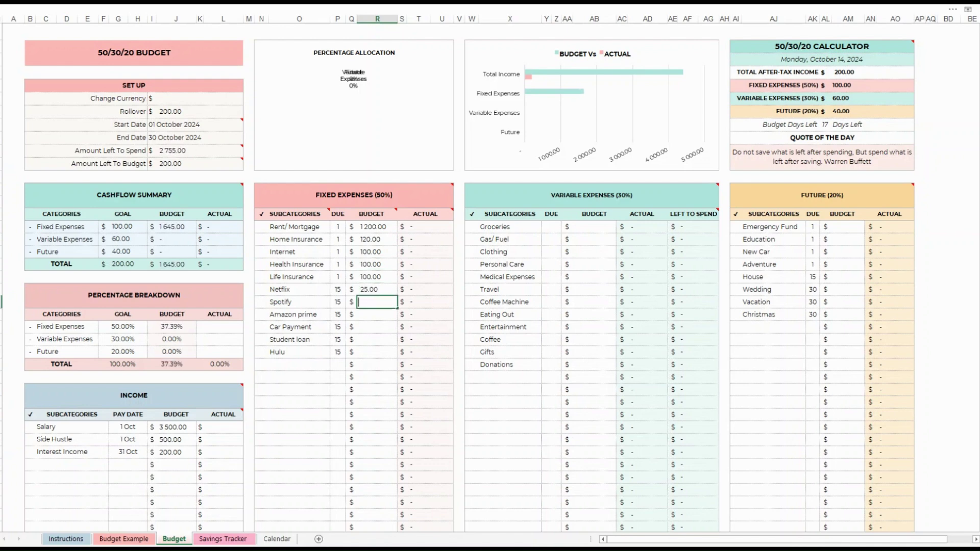
type("8")
key("Return")
type("35")
key("Return")
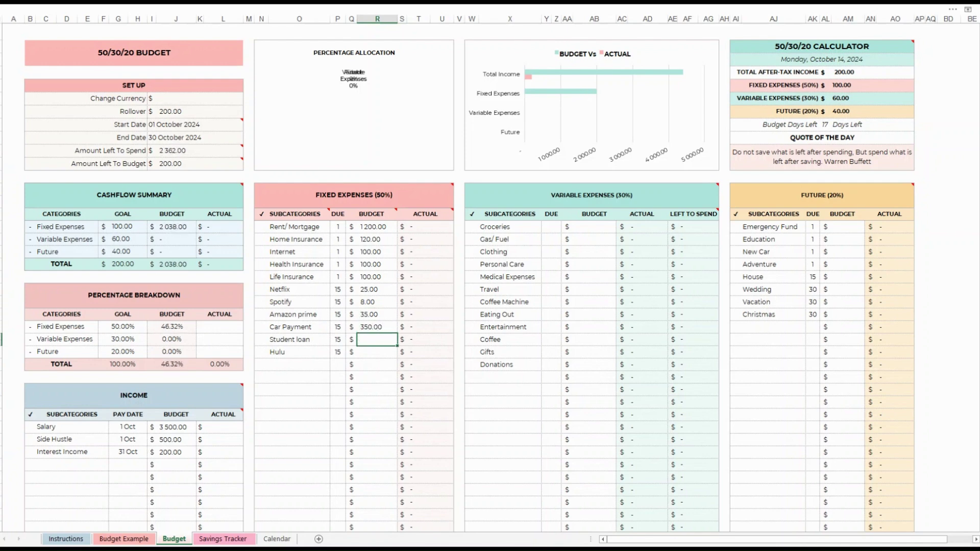
Complete the fixed expense budgets with 350 for Car Payment, 250 for Student loan and 100 for Hulu
key("Return")
type("100")
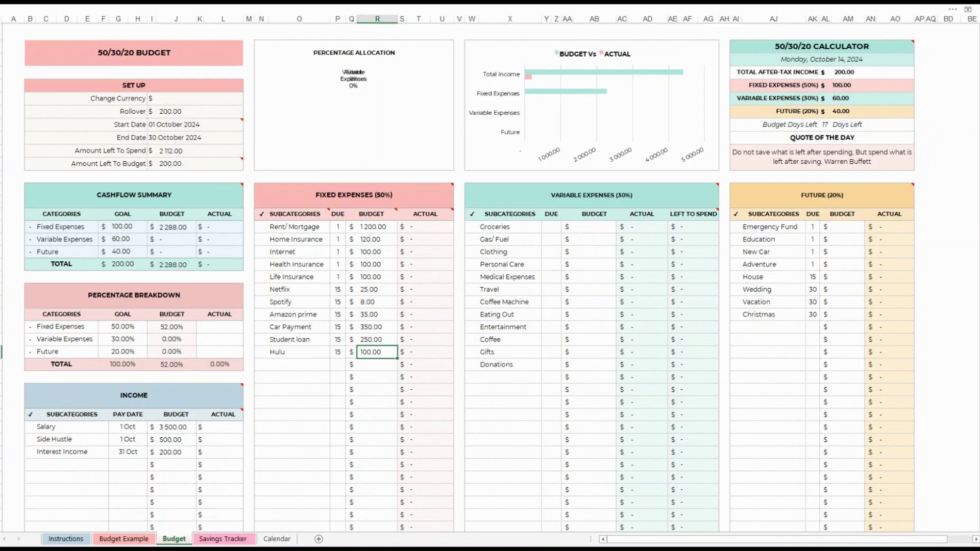
key("Return")
Enter variable expense budgets of 350 for Groceries, 150 for Gas/Fuel, and 100 each for Clothing, Personal Care and Medical Expenses
left_click(592, 227)
type("350")
key("Return")
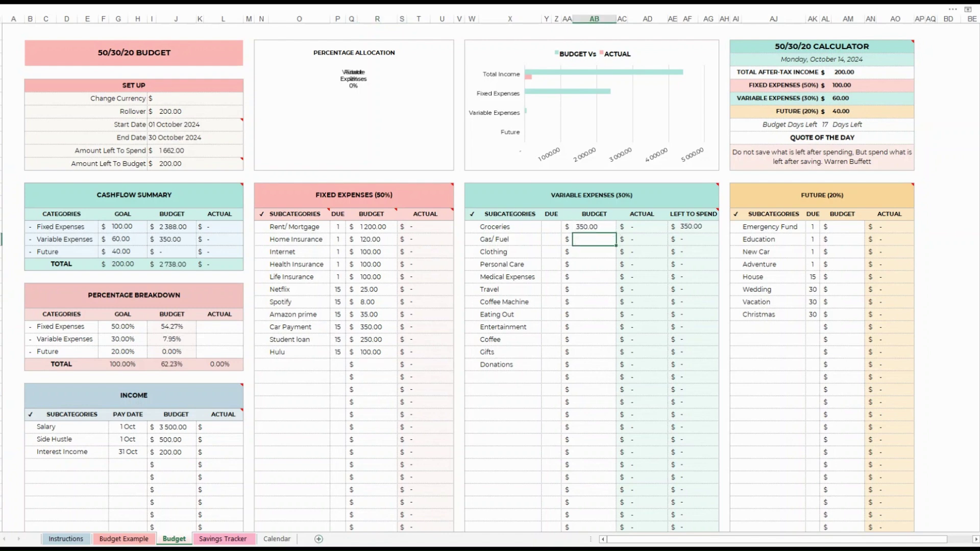
key("Return")
type("100")
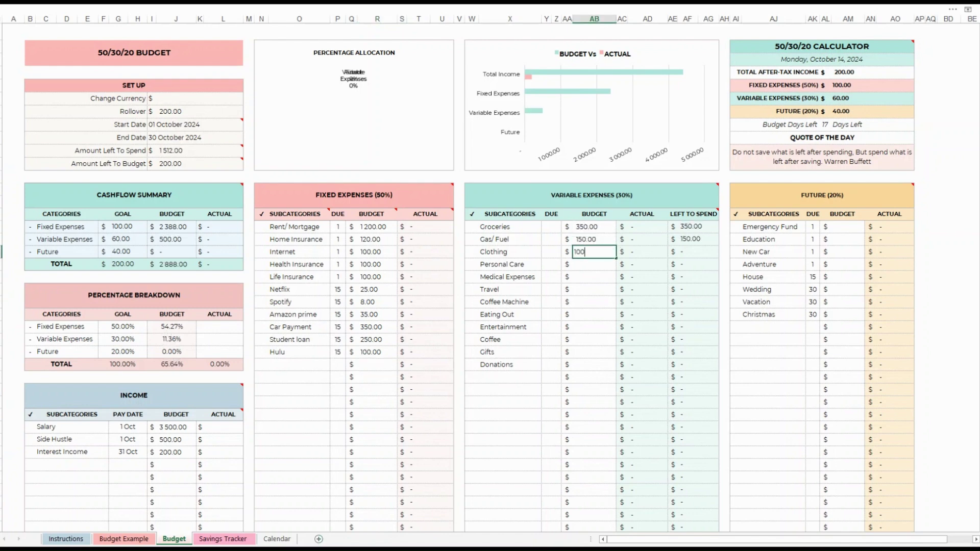
key("Return")
type("100")
key("Return")
type("100")
key("Return")
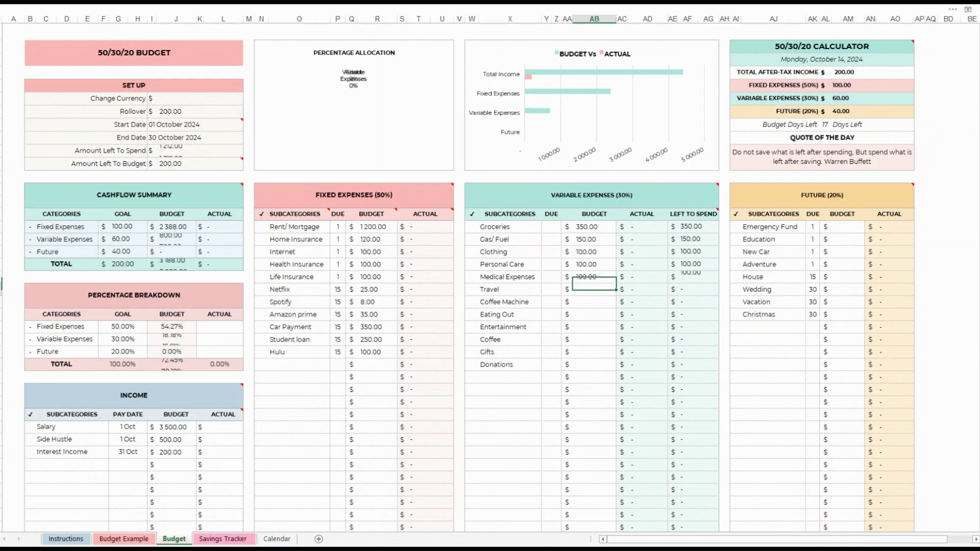
Set the budgets for Travel, Coffee Machine, Eating Out, Entertainment and Coffee to 0 under Variable Expenses
type("0")
key("Return")
type("0")
key("Return")
type("0")
key("Return")
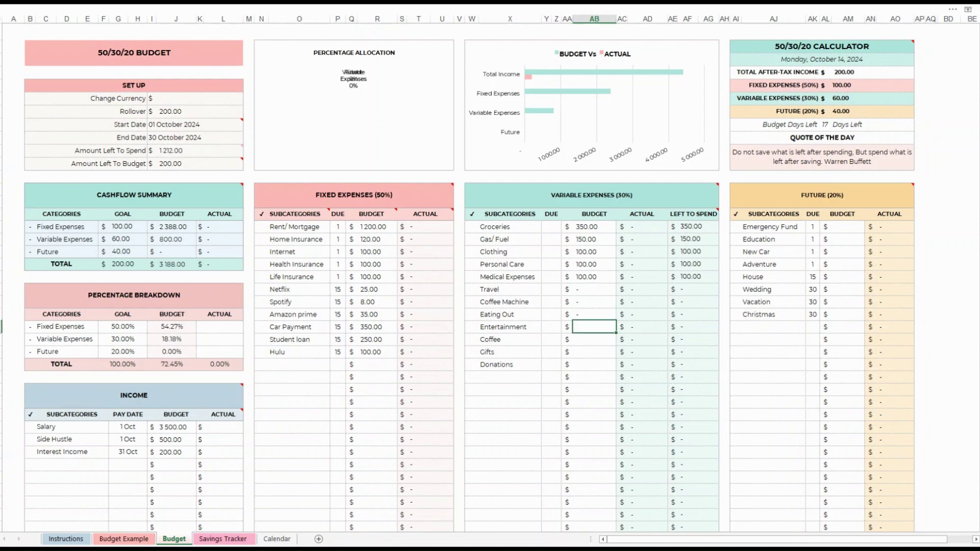
key("Return")
type("0")
key("Up")
type("0")
key("Return")
key("Return")
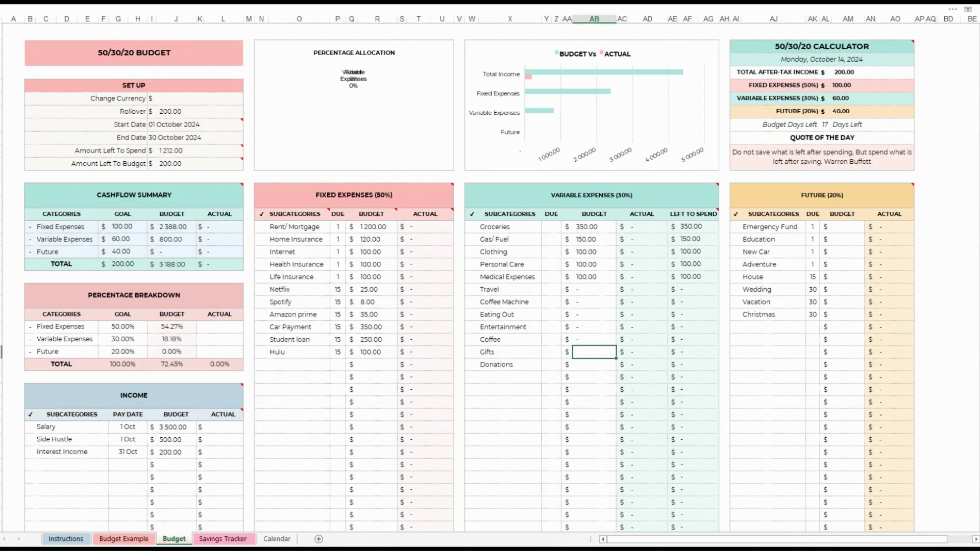
Complete the variable expense budgets with 120 for Gifts and 100 for Donations
type("120")
key("Return")
type("100")
key("Return")
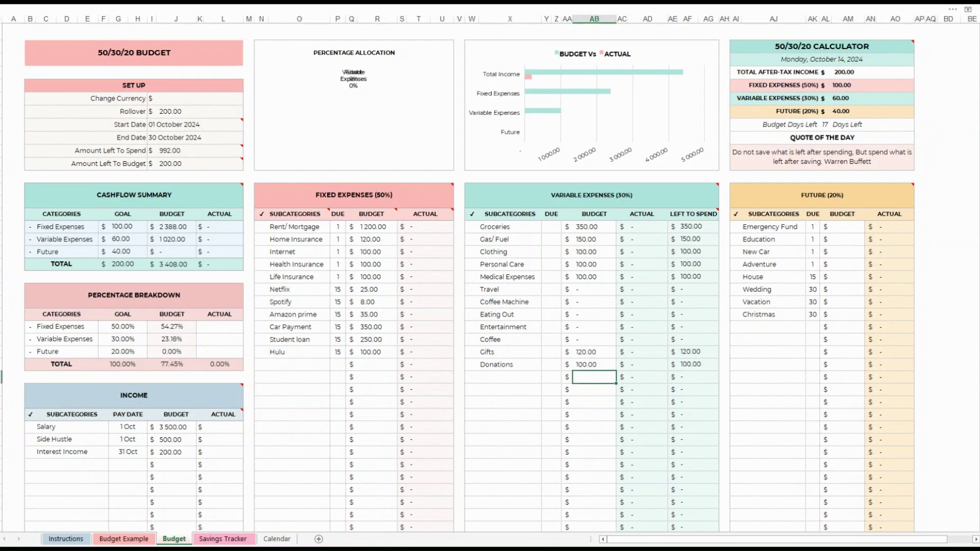
Budget 100 each for Emergency Fund, Education, New Car and Adventure in the Future table
left_click(846, 226)
type("100")
key("Return")
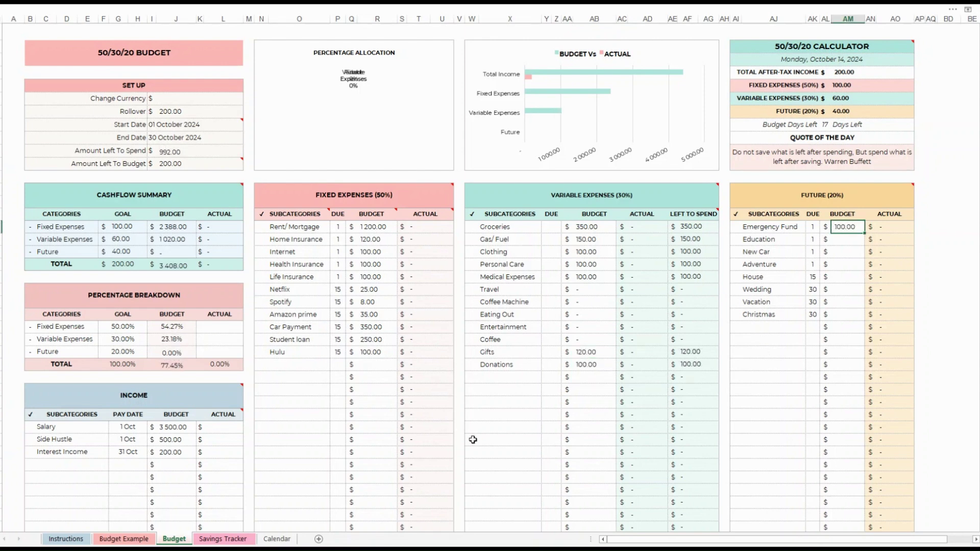
type("100")
key("Return")
type("100")
key("Return")
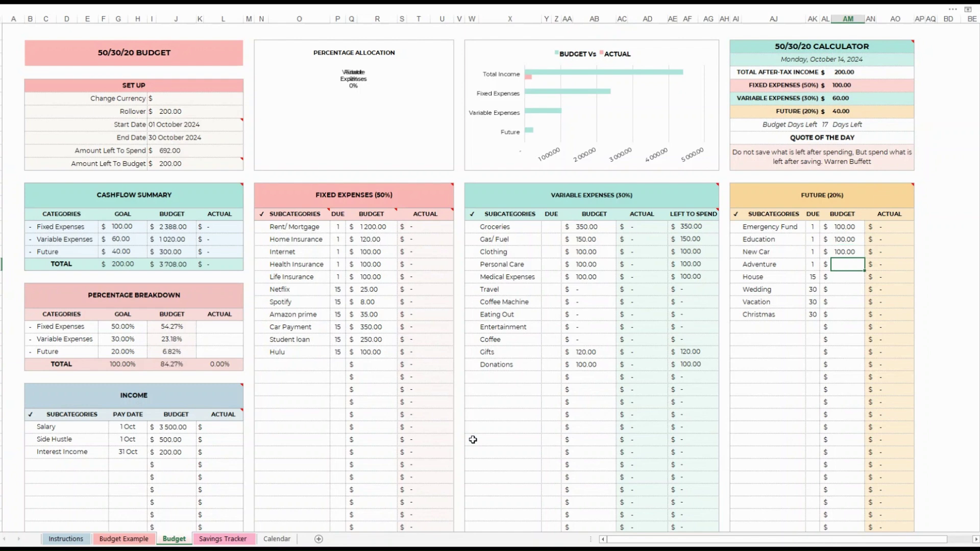
type("100")
key("Return")
Budget 100 each for House, Wedding, Vacation and Christmas in the Future table
type("100")
key("Return")
type("100")
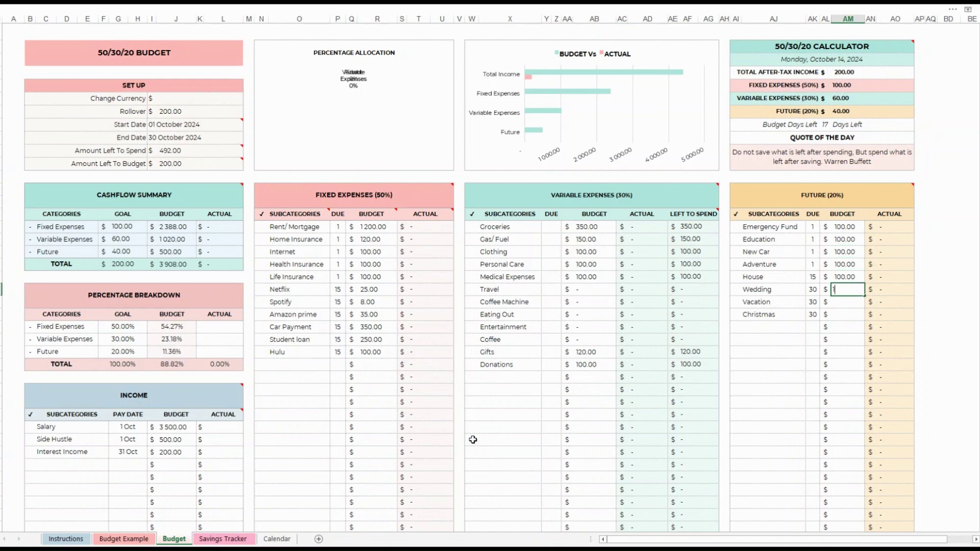
key("Return")
type("100")
key("Return")
type("100")
key("Return")
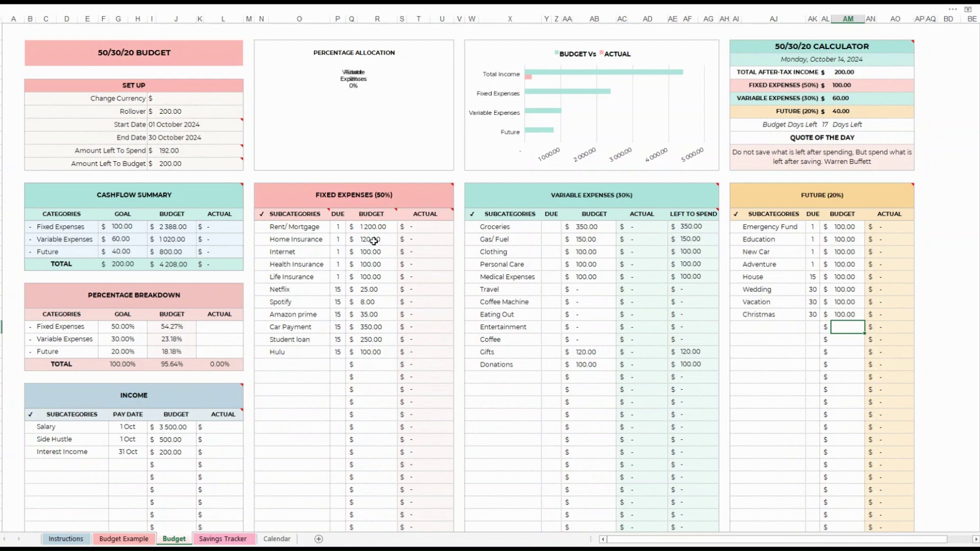
left_click(306, 415)
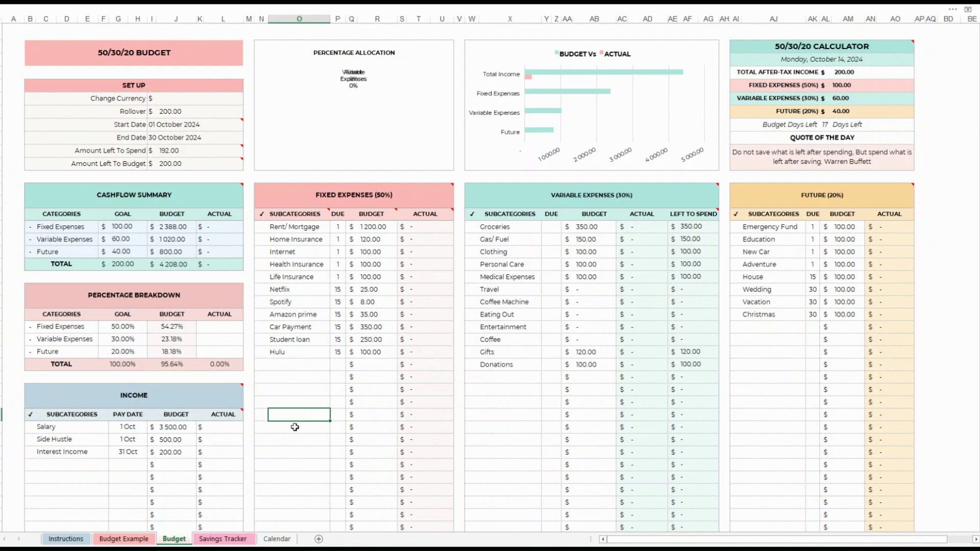
Enter the actual income amounts: 3500 for Salary, 500 for Side Hustle and 200 for Interest Income
left_click(222, 427)
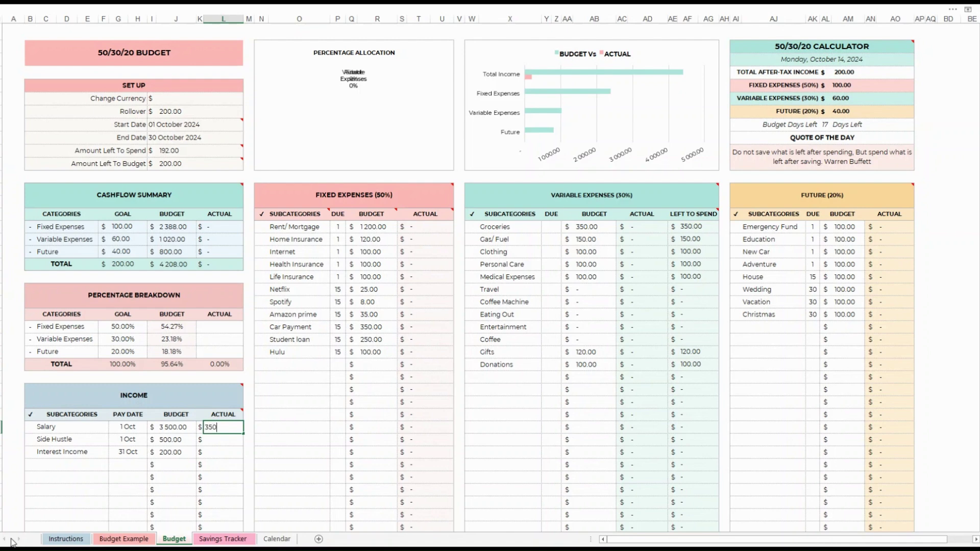
key("Return")
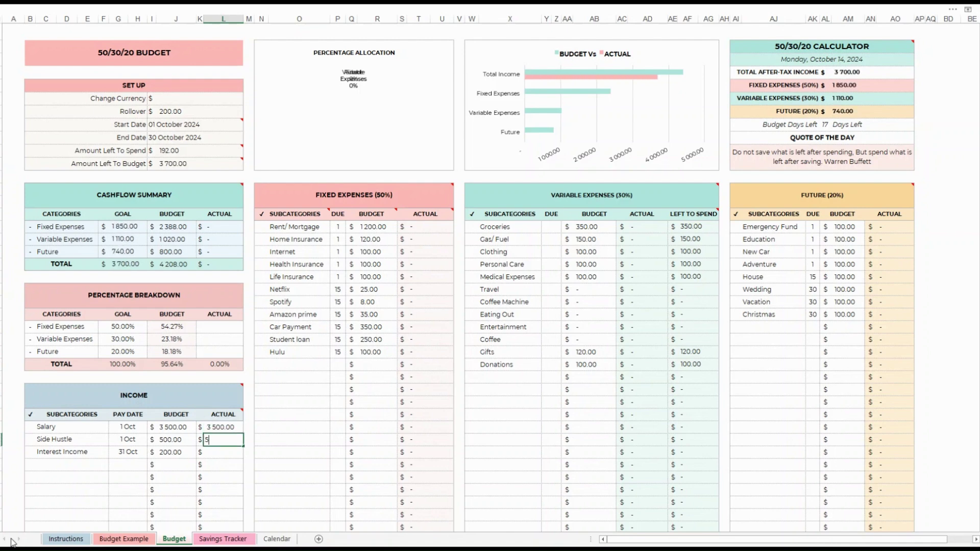
key("Return")
type("200")
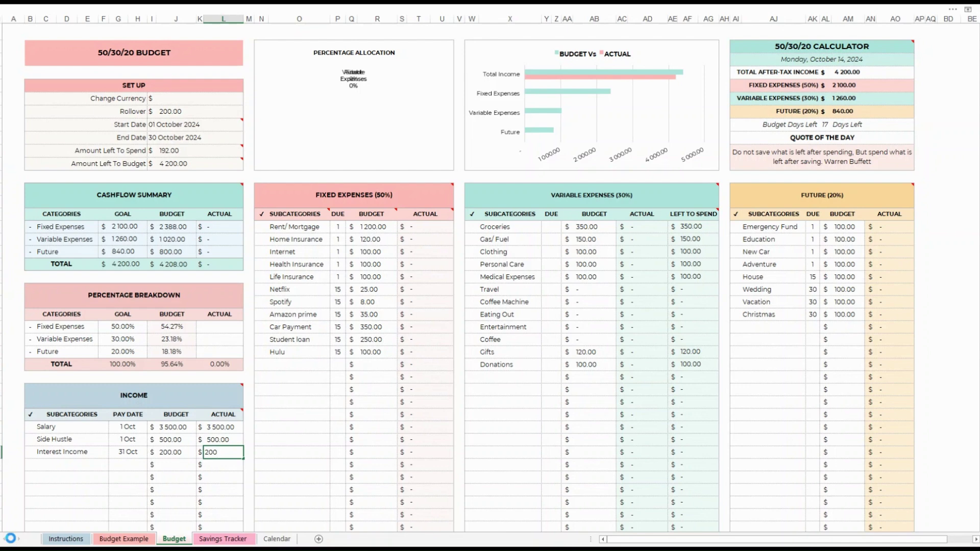
key("Return")
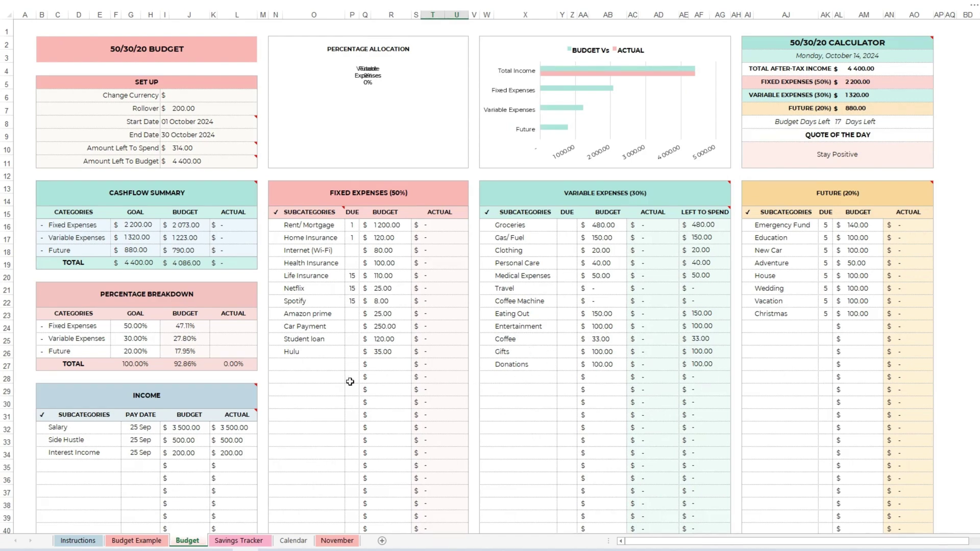
Hide the unused budget rows 36 to 74 so the Transaction Tracker sits closer to the filled-in tables
scroll(342, 381, "down", 1)
scroll(341, 381, "down", 17)
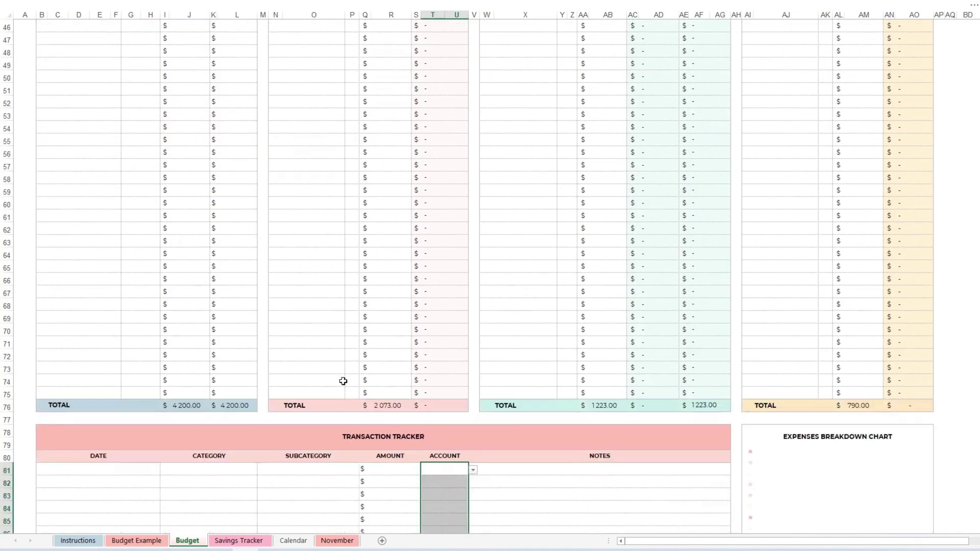
left_click(357, 394)
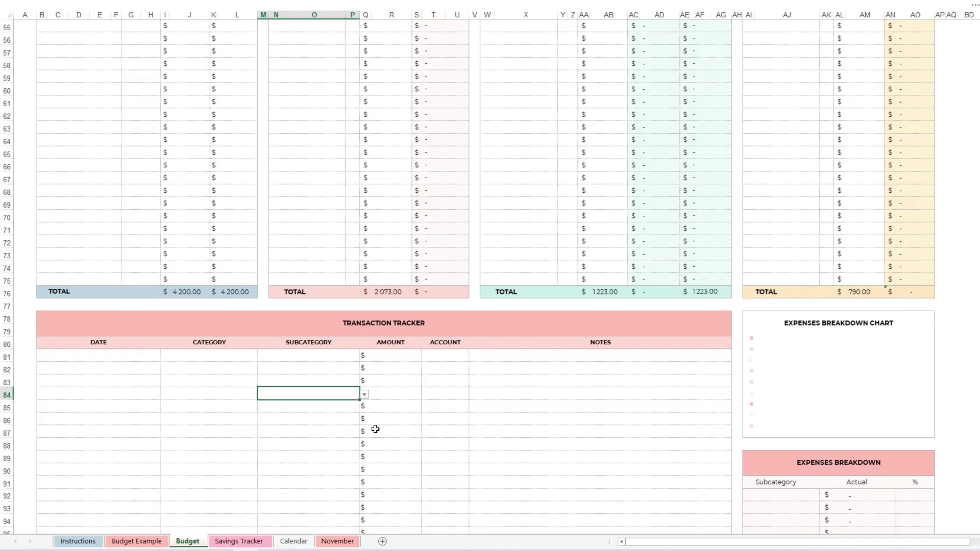
scroll(445, 357, "up", 13)
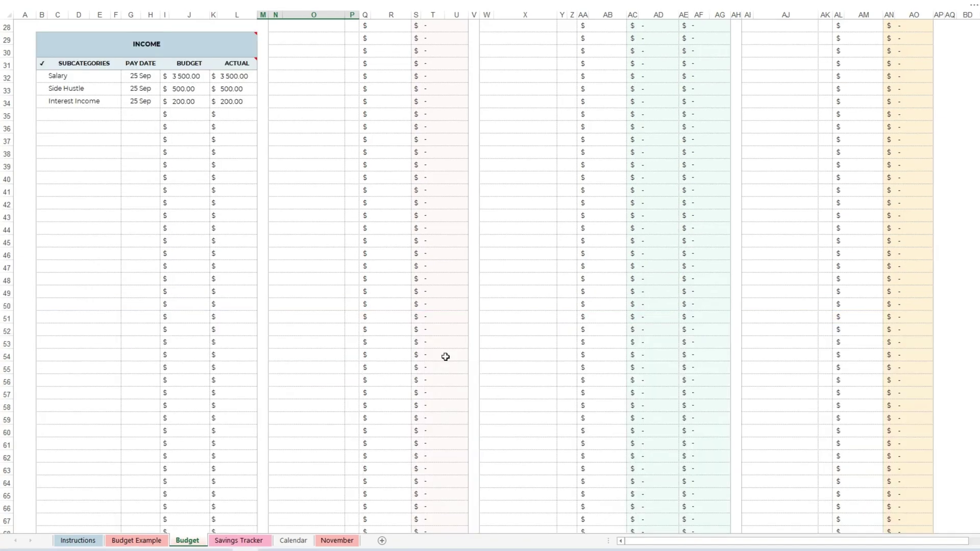
scroll(445, 357, "down", 6)
scroll(445, 357, "down", 1)
scroll(15, 231, "up", 5)
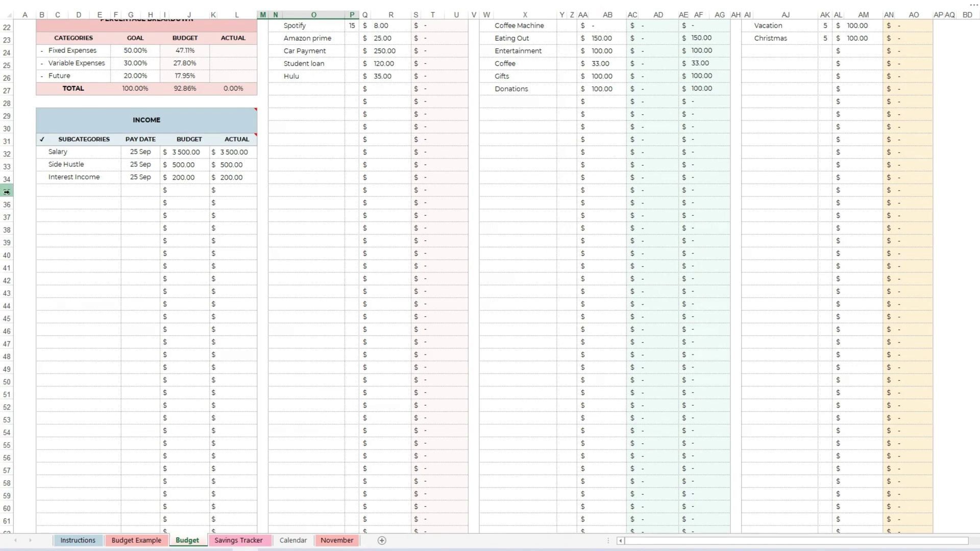
left_click_drag(9, 204, 3, 448)
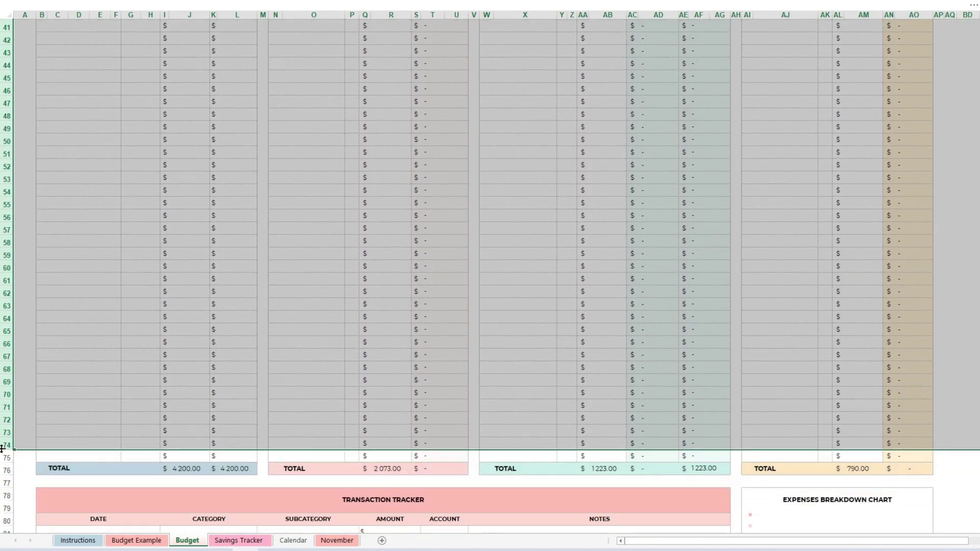
right_click(5, 397)
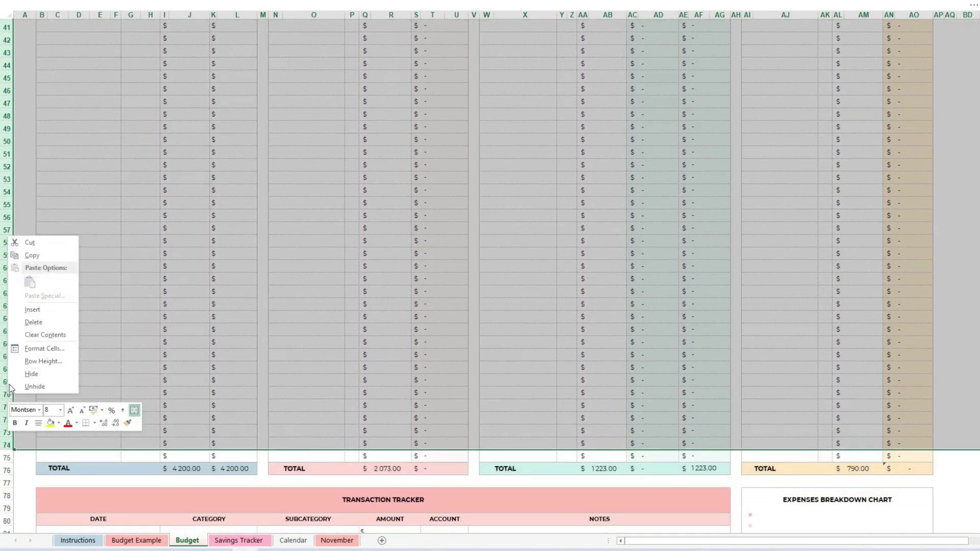
left_click(31, 373)
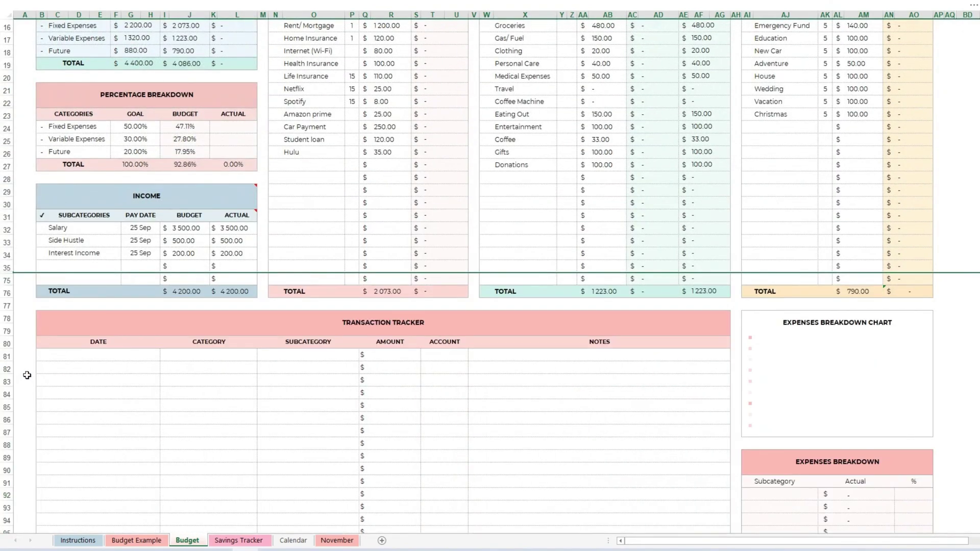
scroll(482, 490, "up", 3)
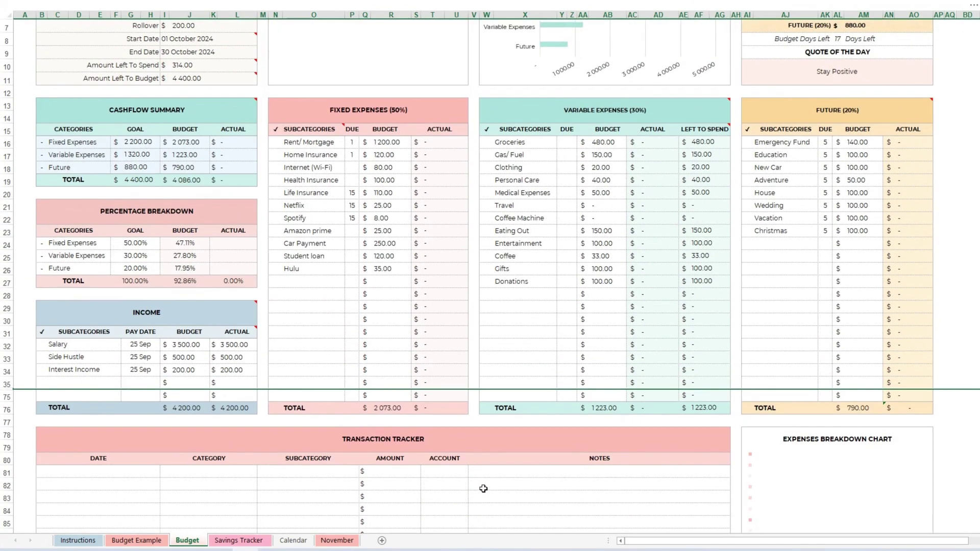
scroll(483, 489, "up", 1)
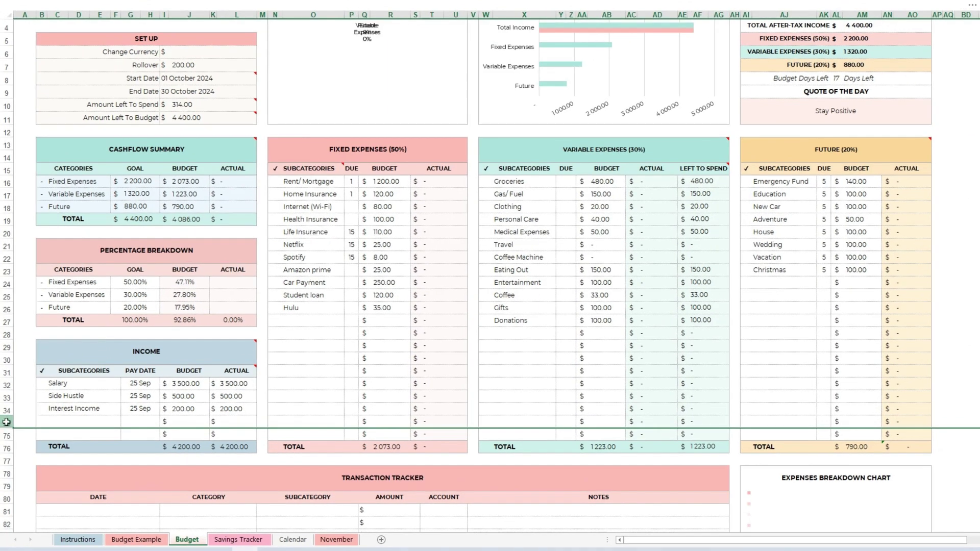
Unhide the hidden budget rows between rows 35 and 75
left_click_drag(6, 423, 5, 435)
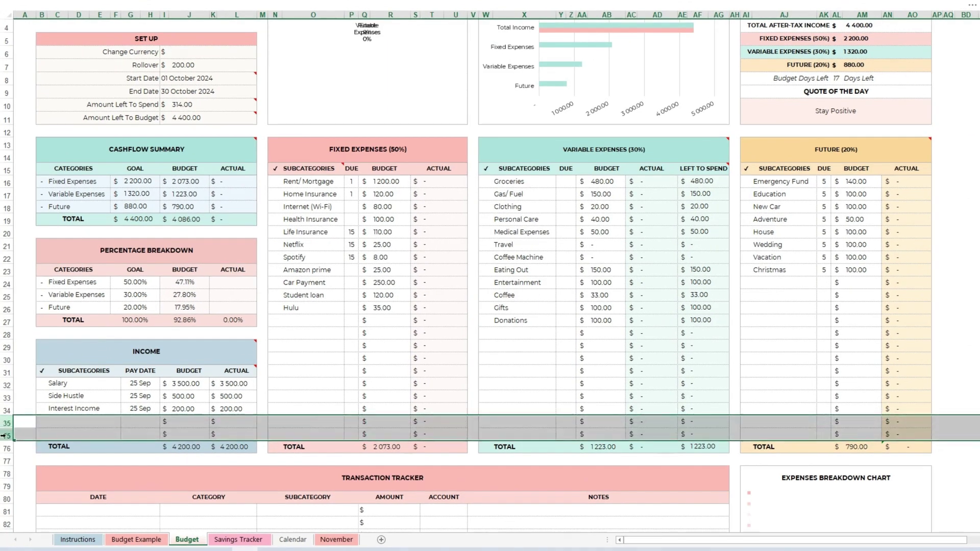
right_click(4, 435)
left_click(26, 433)
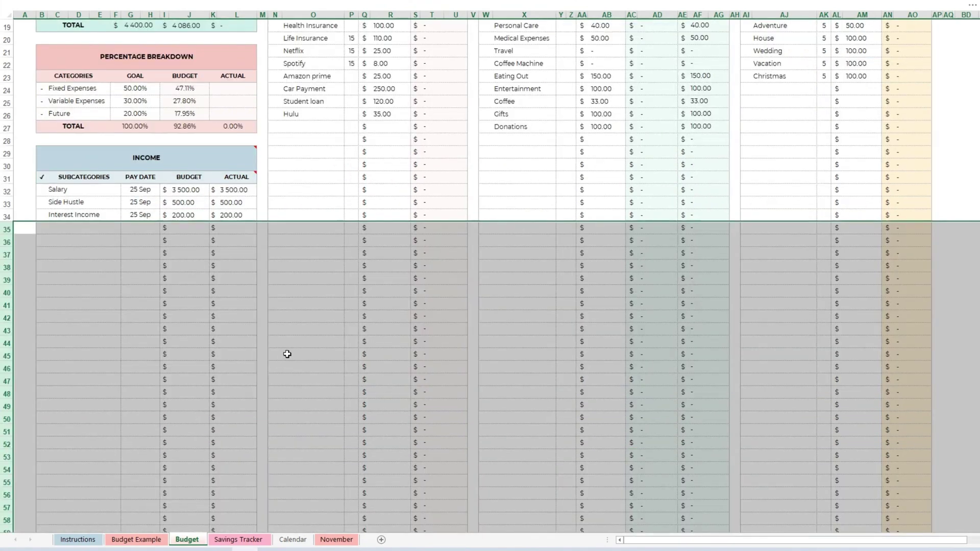
Hide the unused budget rows 35 to 75 so the totals follow directly after row 34
scroll(235, 332, "down", 2)
left_click(82, 164)
left_click_drag(6, 152, 15, 491)
right_click(10, 487)
left_click(40, 464)
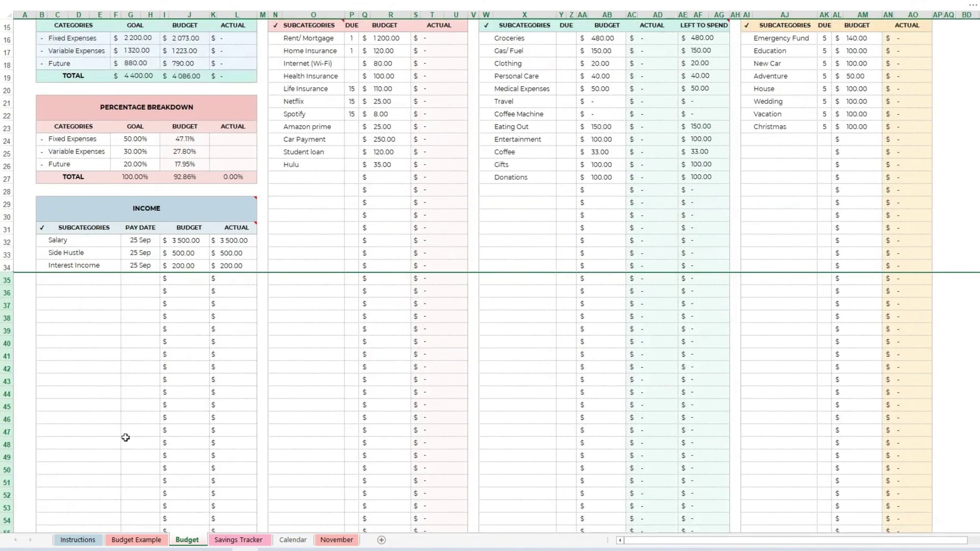
scroll(321, 322, "up", 2)
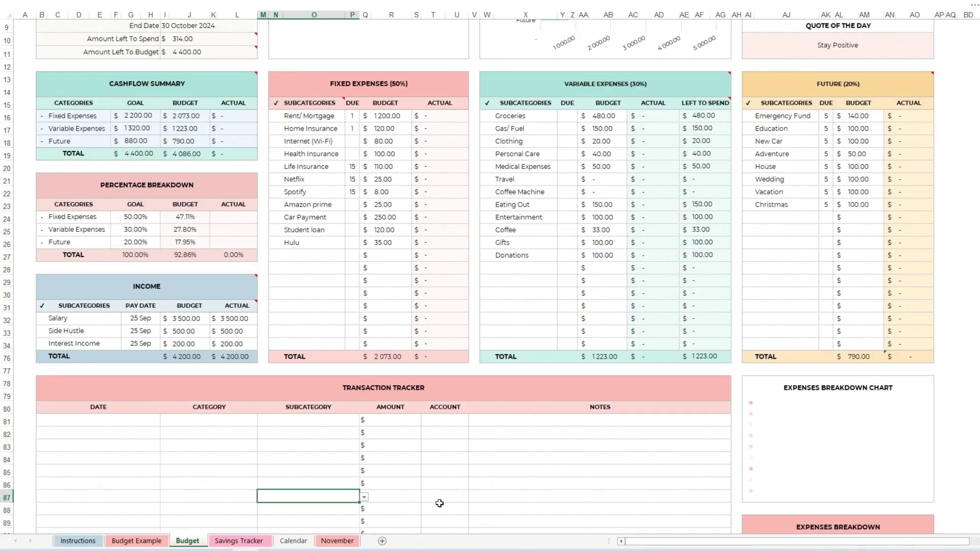
Start the first Transaction Tracker entry in row 81 with the date 10-01 and the category Fixed Expenses
left_click(120, 423)
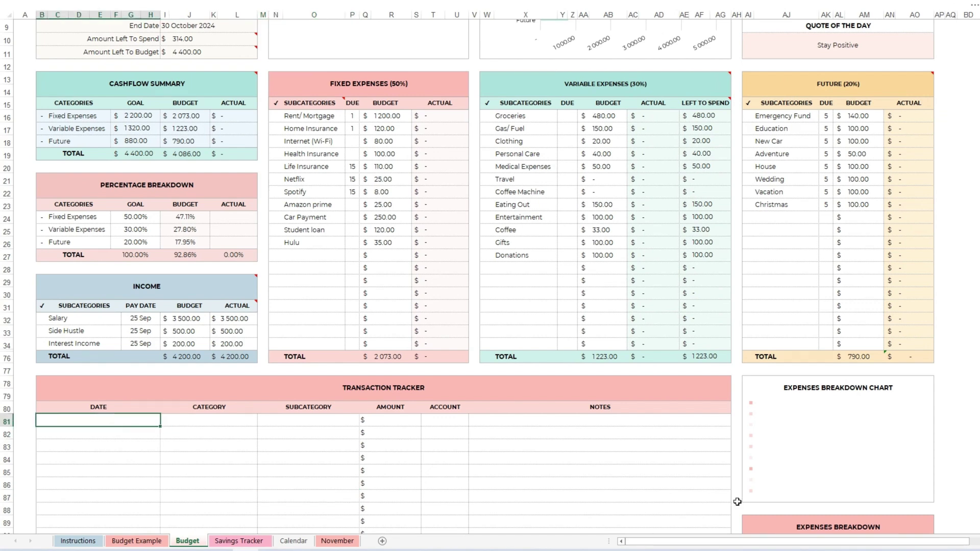
type("10-01")
key("Tab")
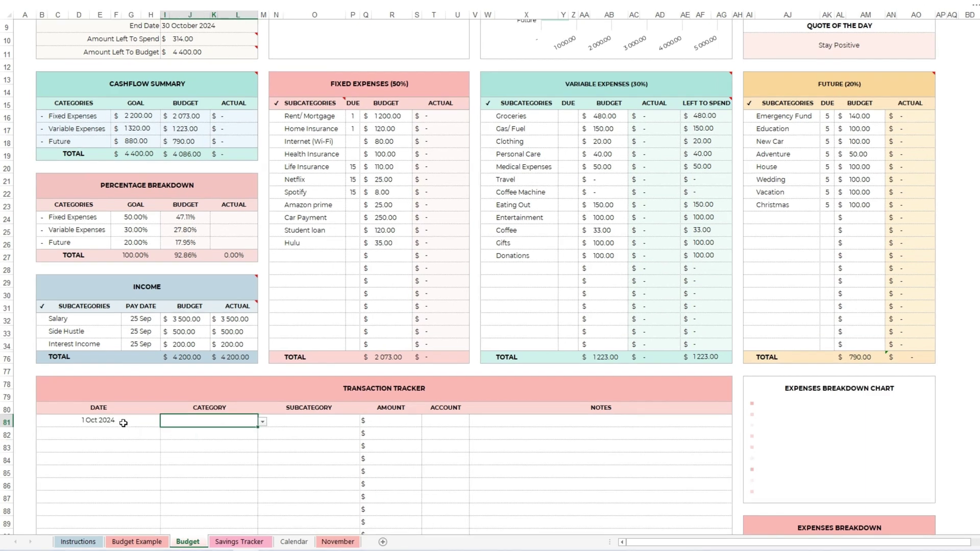
left_click(355, 88)
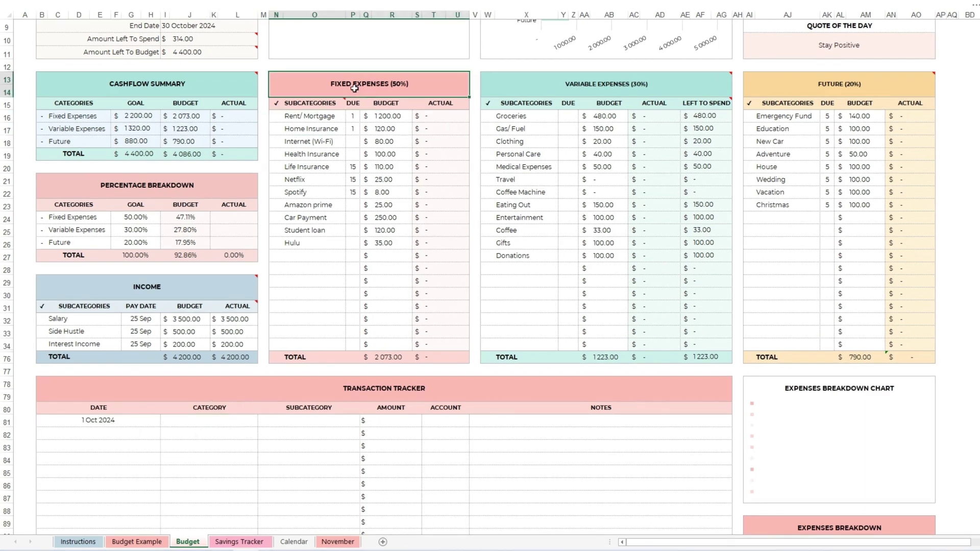
left_click(236, 421)
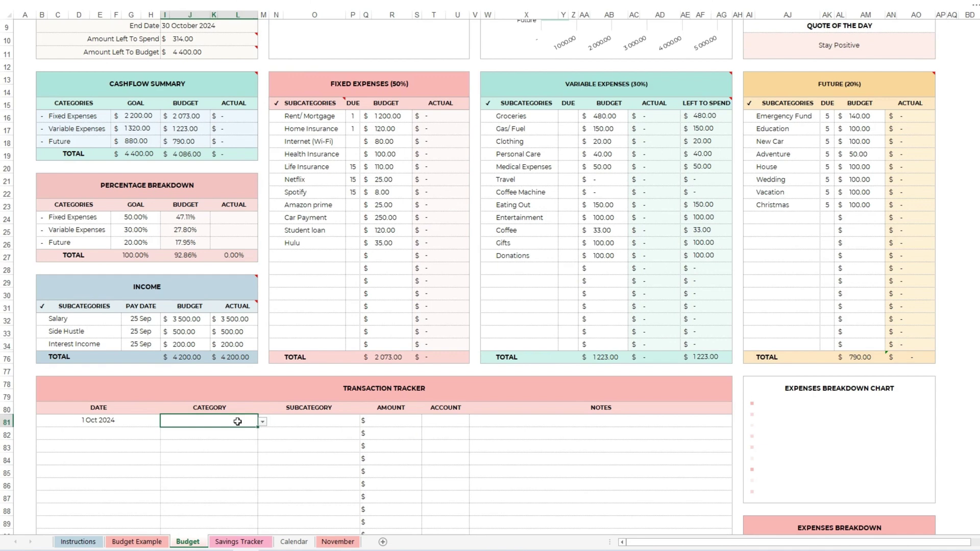
left_click(313, 116)
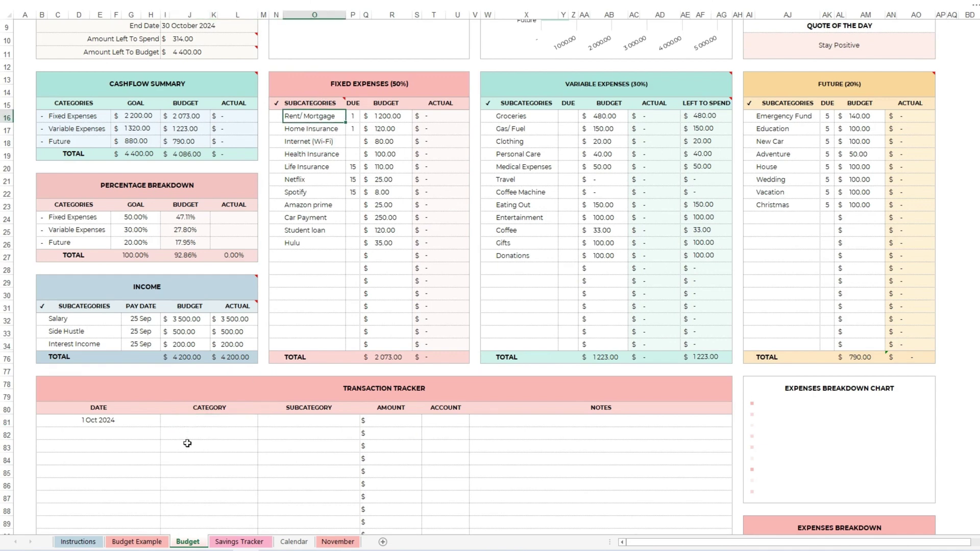
left_click(199, 421)
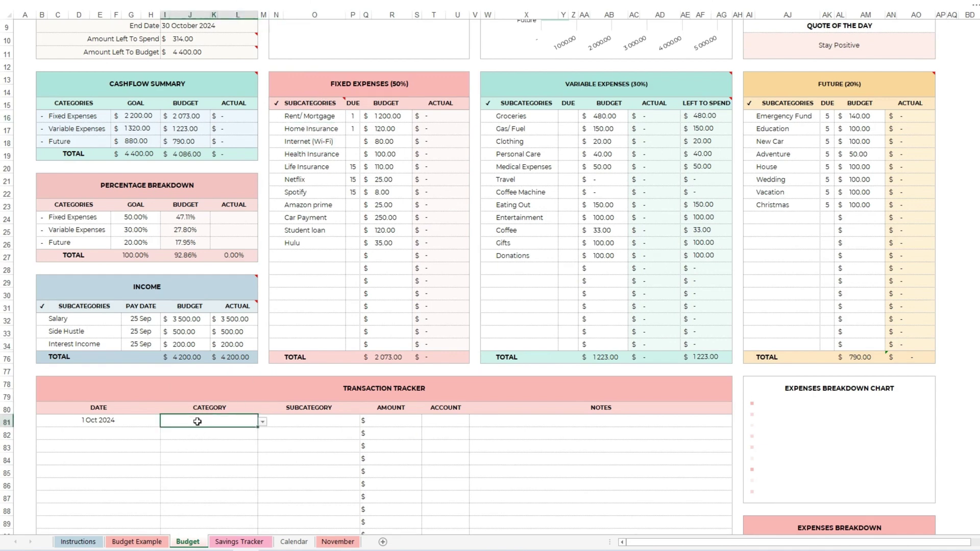
left_click(262, 422)
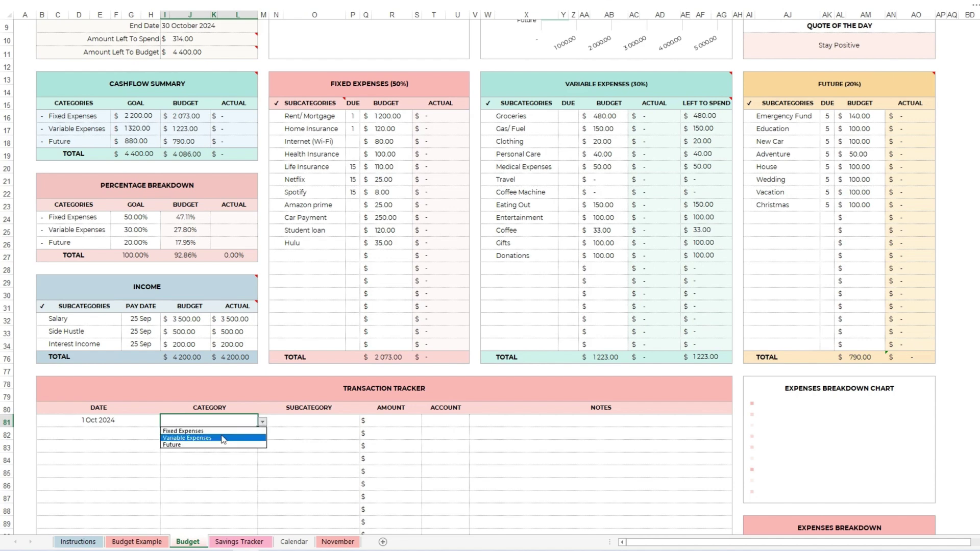
left_click(221, 431)
Choose Rent/ Mortgage as the subcategory of the first transaction
left_click(287, 427)
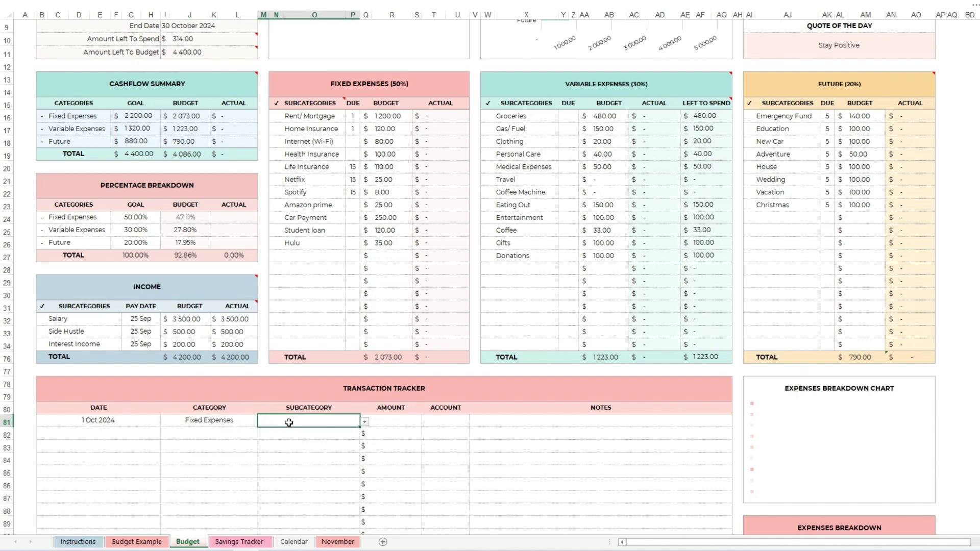
key("alt+Down")
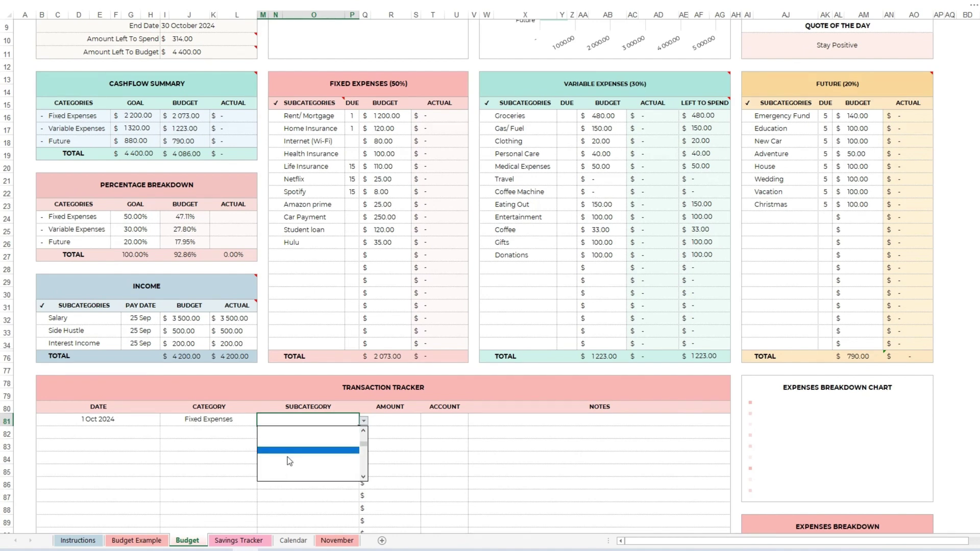
key("Escape")
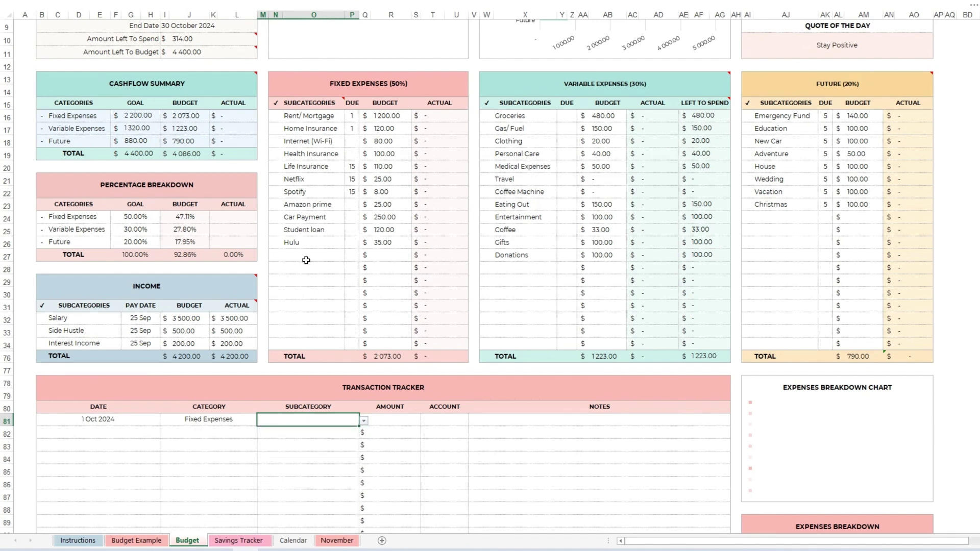
left_click(363, 422)
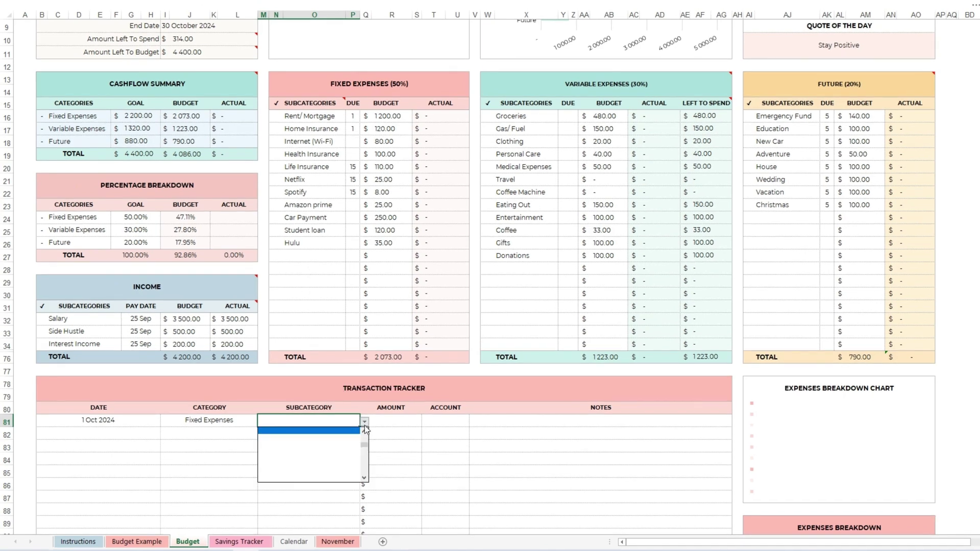
left_click(364, 433)
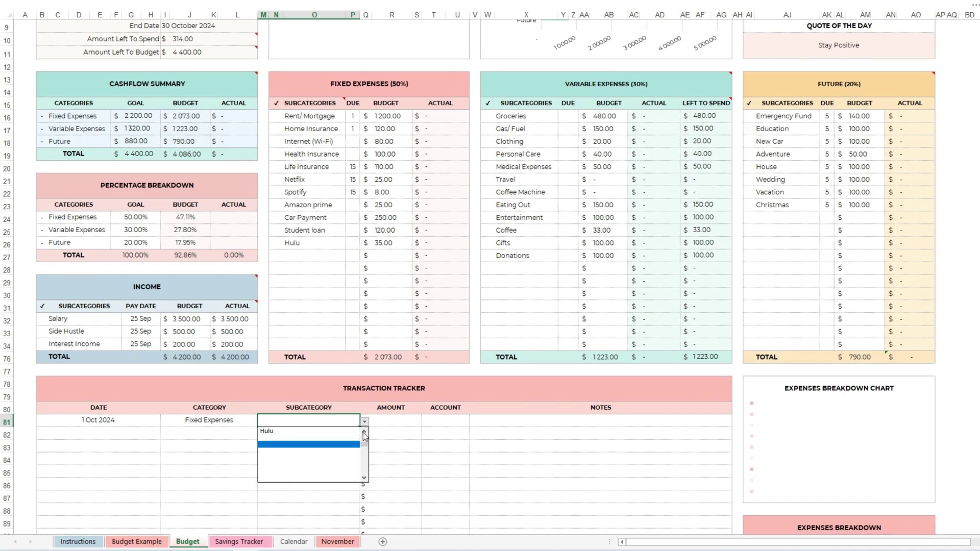
left_click(363, 433)
left_click_drag(363, 432, 363, 433)
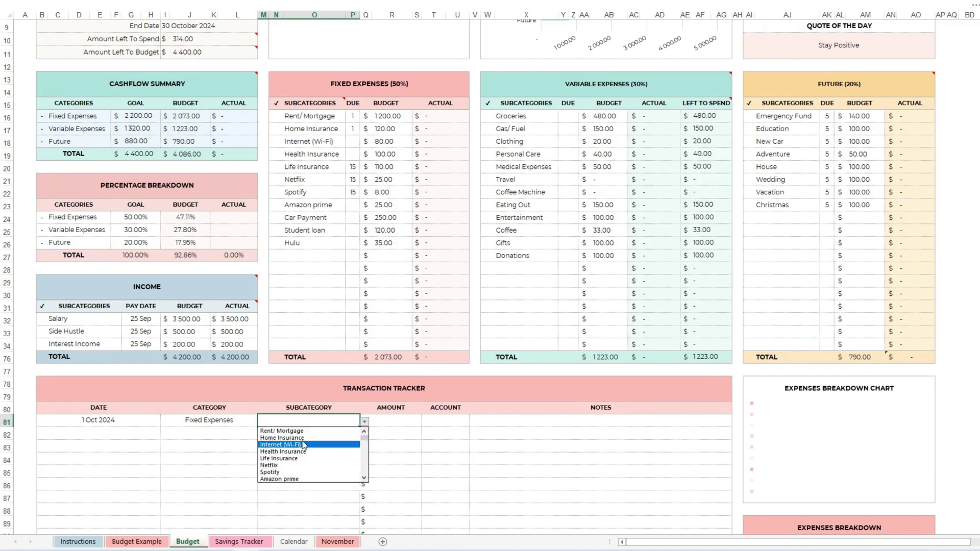
left_click(301, 431)
left_click(365, 422)
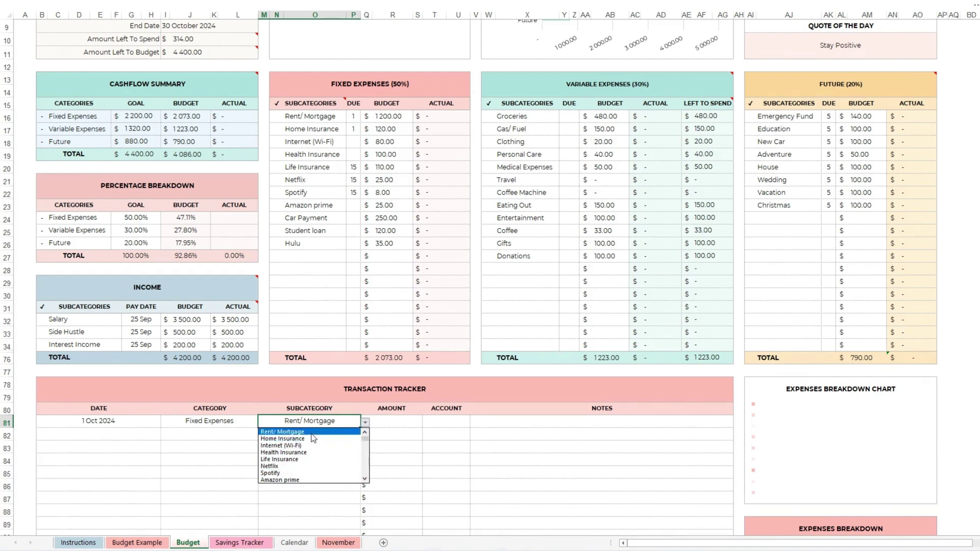
key("Escape")
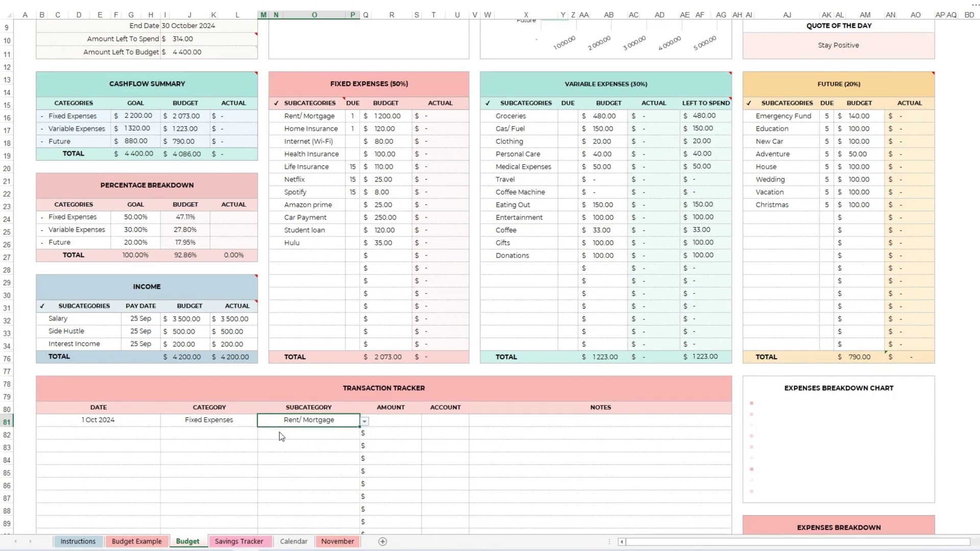
Enter an amount of 1200 for the Rent/ Mortgage transaction and set its account to Checking
left_click(394, 422)
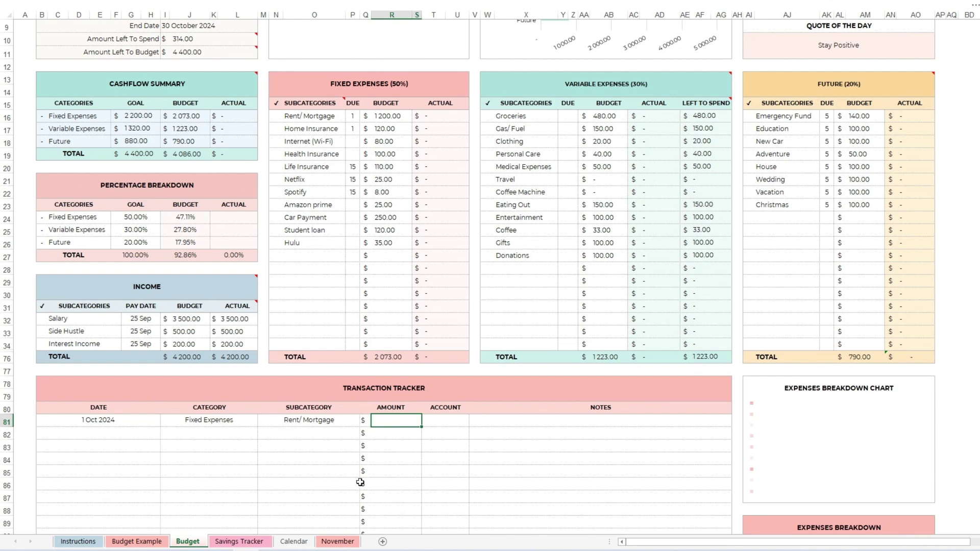
key("Tab")
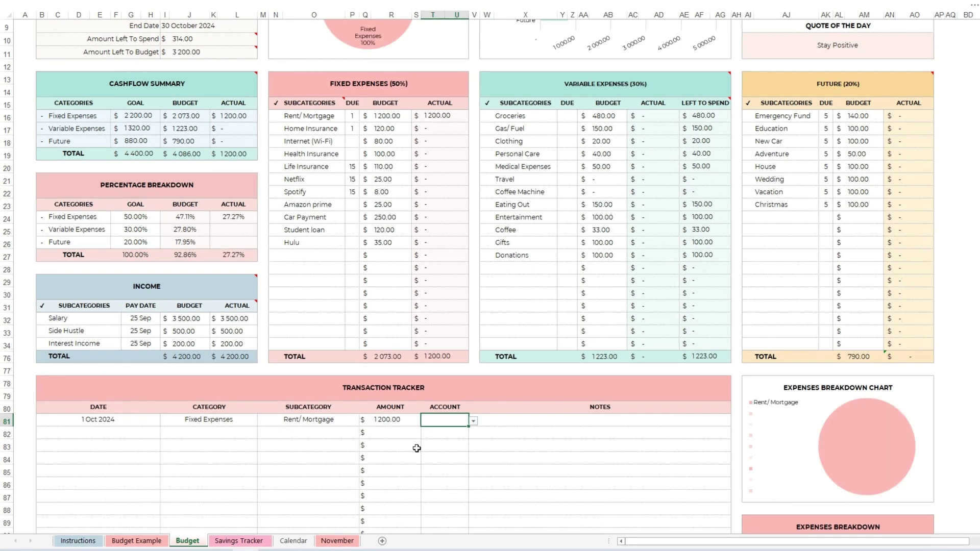
left_click(473, 421)
left_click(462, 431)
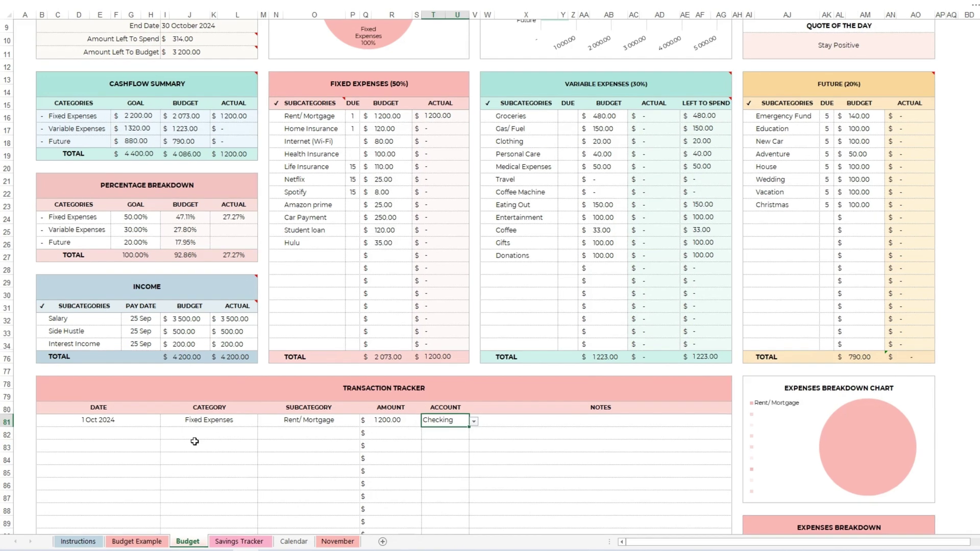
Set the second transaction's account to Checking and enter an amount of 300
left_click(438, 433)
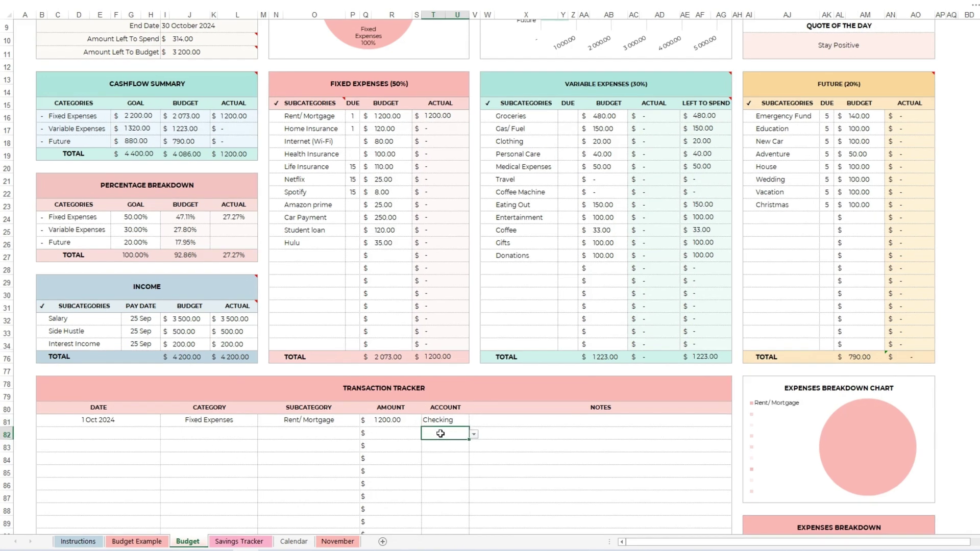
left_click(473, 434)
left_click(442, 443)
left_click(394, 434)
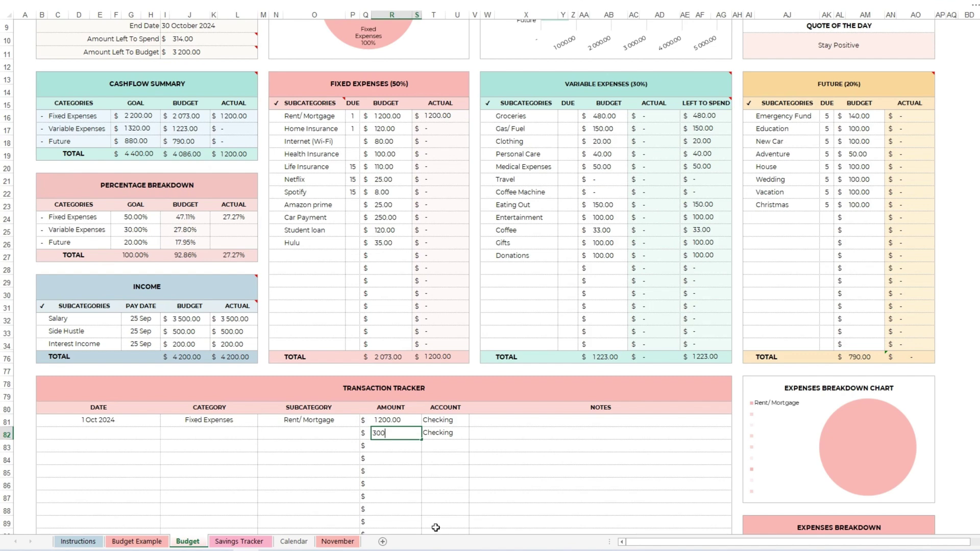
left_click(330, 434)
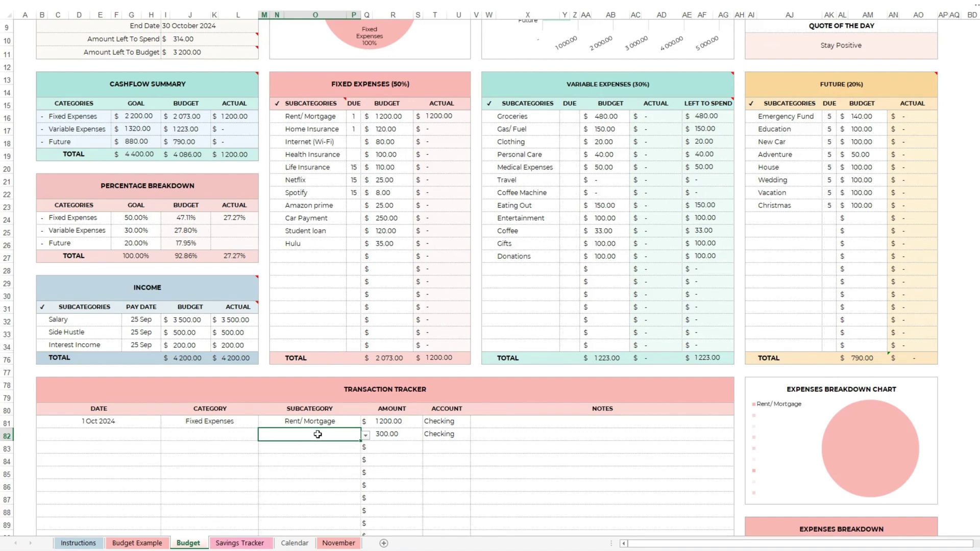
Set the second transaction's category to Variable Expenses
left_click(231, 435)
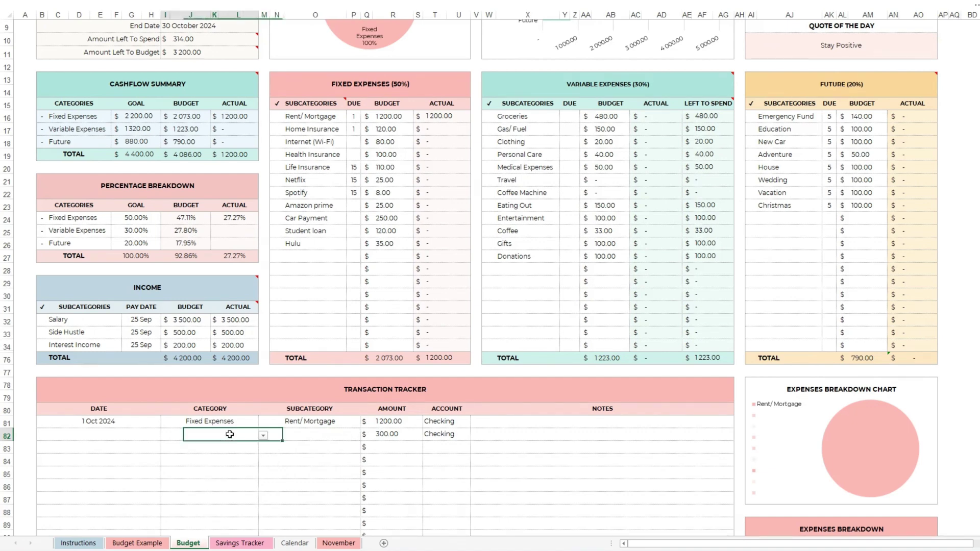
left_click(263, 436)
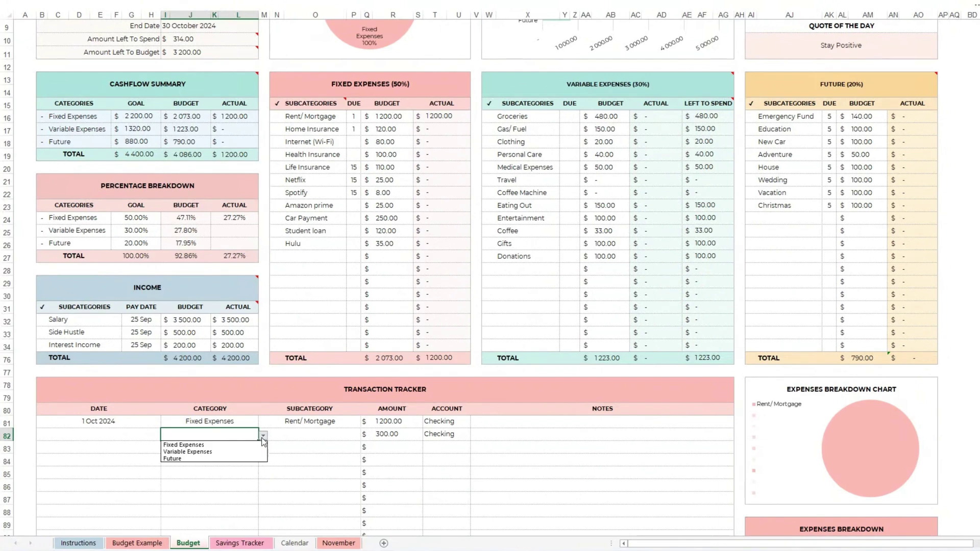
left_click(208, 453)
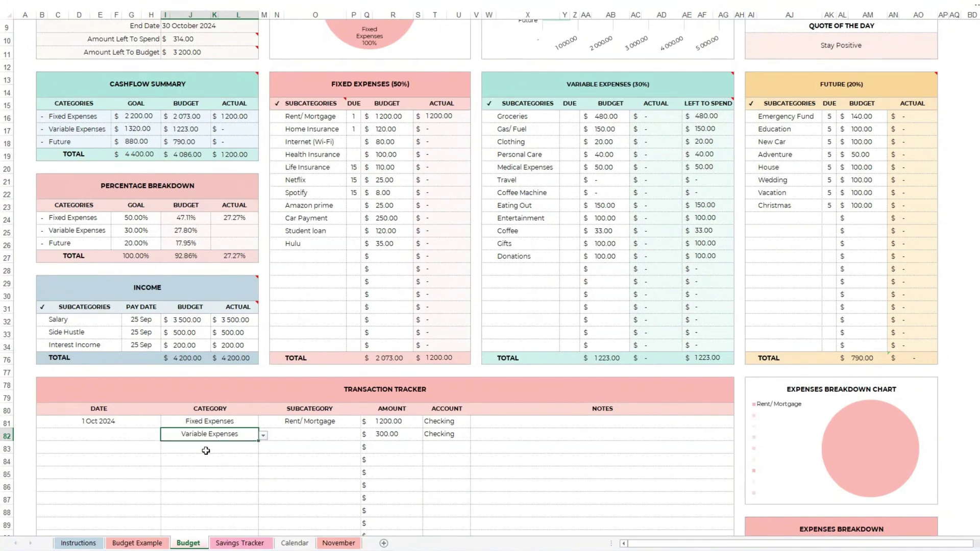
Choose Groceries as the subcategory of the second transaction
left_click(319, 438)
left_click(365, 435)
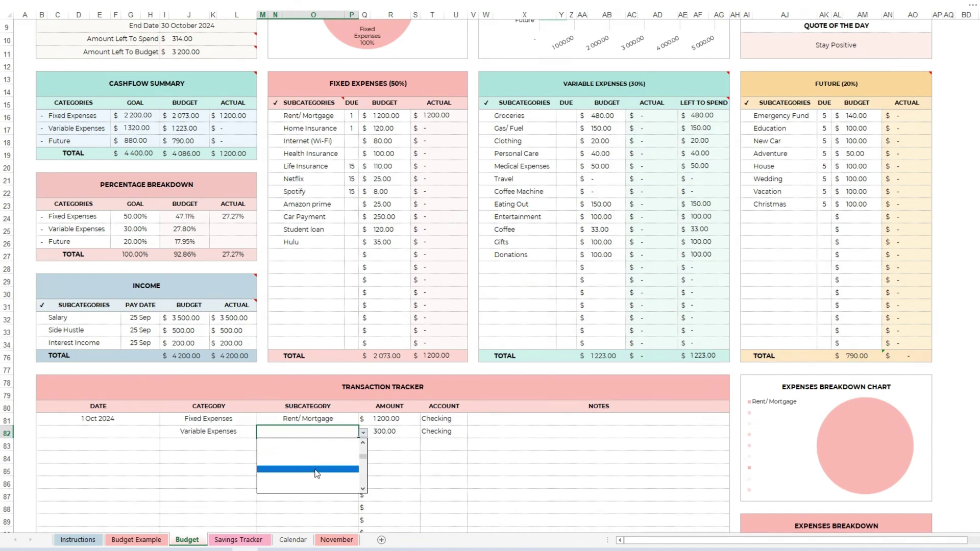
left_click(363, 442)
left_click(363, 443)
left_click(362, 442)
left_click(363, 443)
left_click(363, 442)
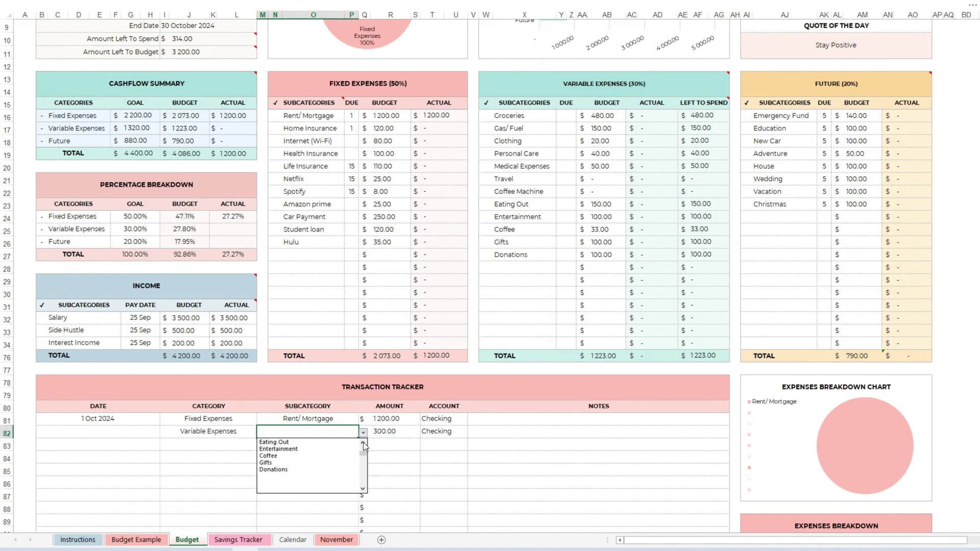
left_click(363, 442)
left_click(363, 442)
left_click(363, 442)
left_click(363, 442)
left_click(363, 442)
left_click(363, 443)
left_click(363, 442)
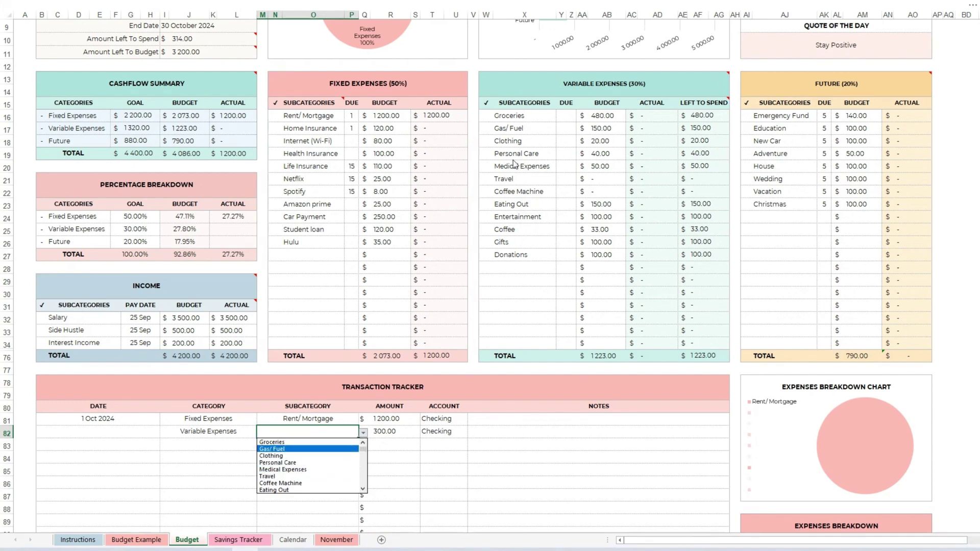
left_click(277, 443)
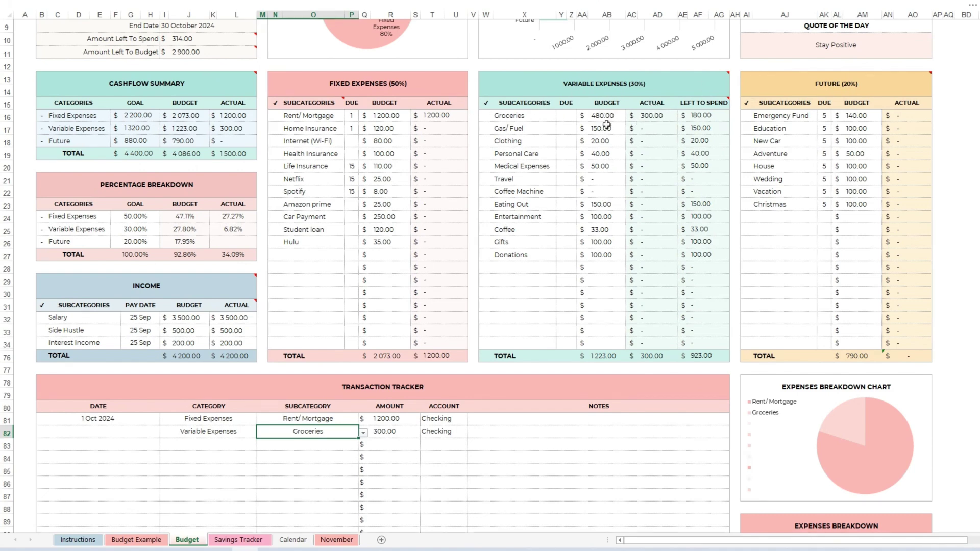
Enter the date 10-02 for the Groceries transaction
left_click(148, 433)
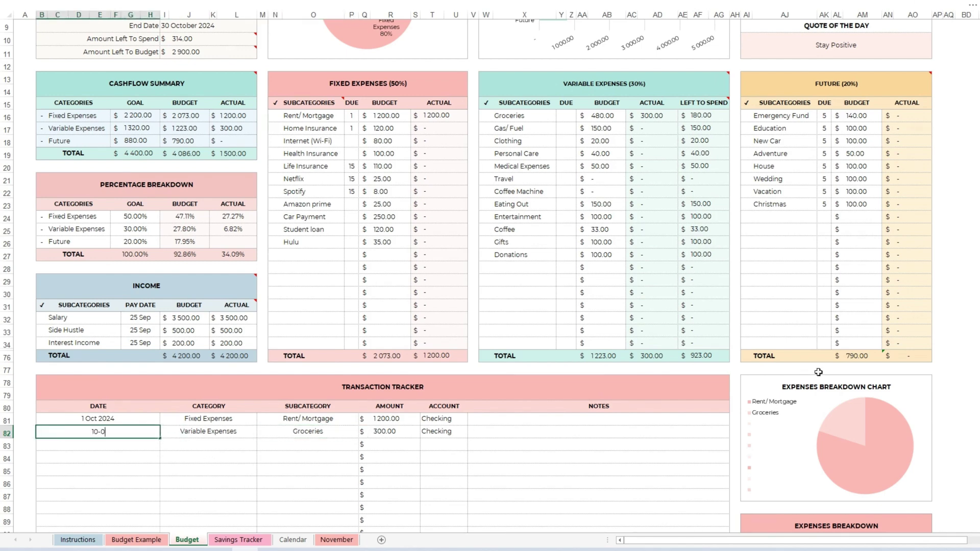
type("10-02")
key("Return")
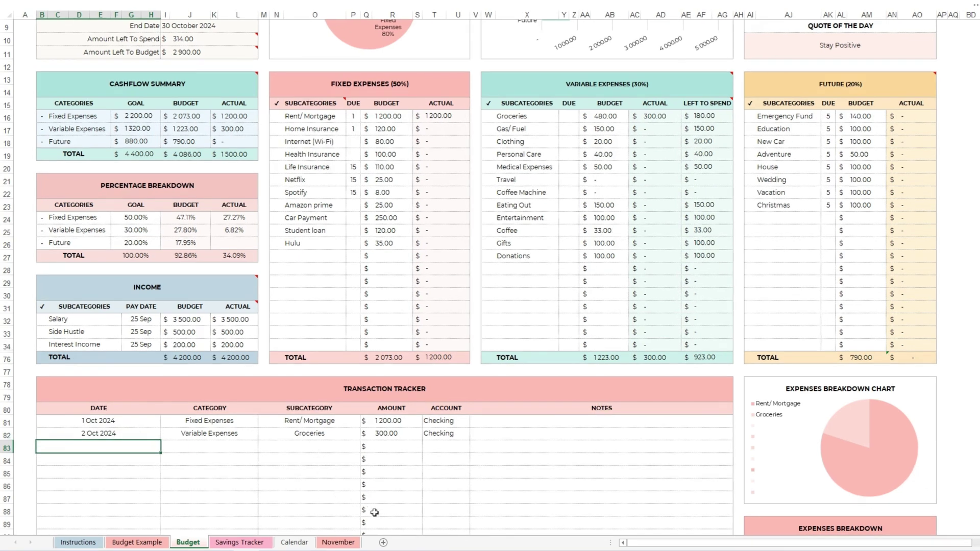
Set the third transaction's category to Future in the Transaction Tracker
left_click(310, 447)
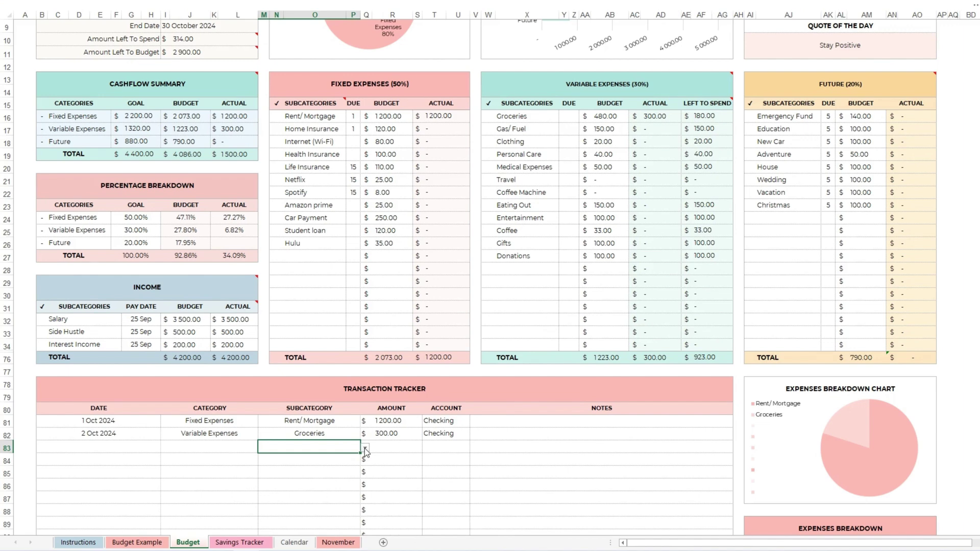
left_click(210, 447)
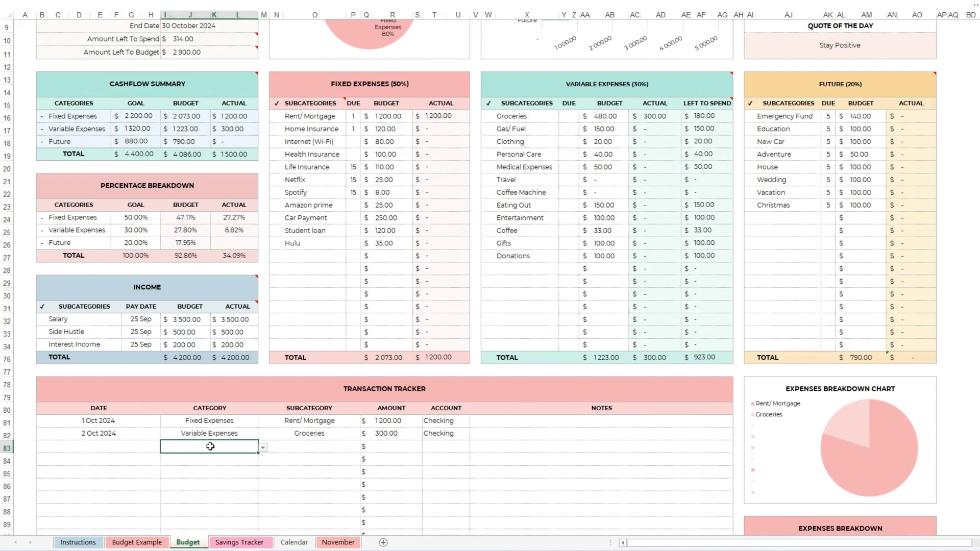
left_click(263, 448)
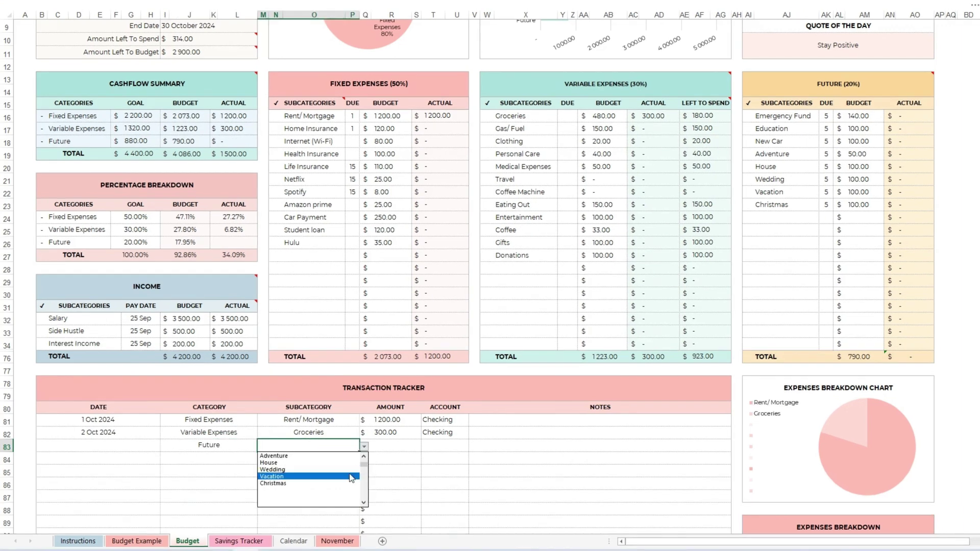
left_click(414, 488)
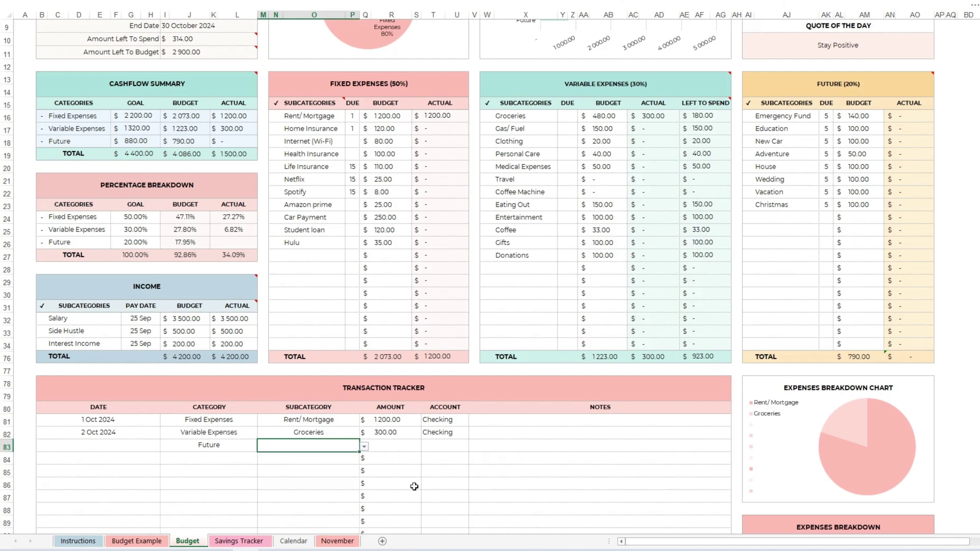
Choose Education as the subcategory of the third transaction
left_click(364, 446)
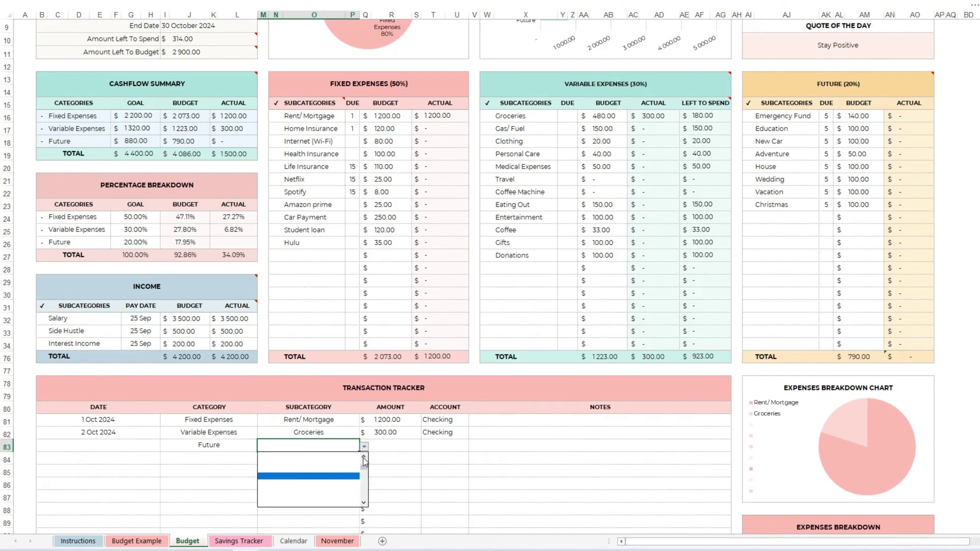
left_click(363, 458)
left_click(364, 457)
left_click(364, 458)
left_click(364, 457)
left_click(363, 458)
left_click(363, 458)
left_click(363, 457)
left_click(363, 457)
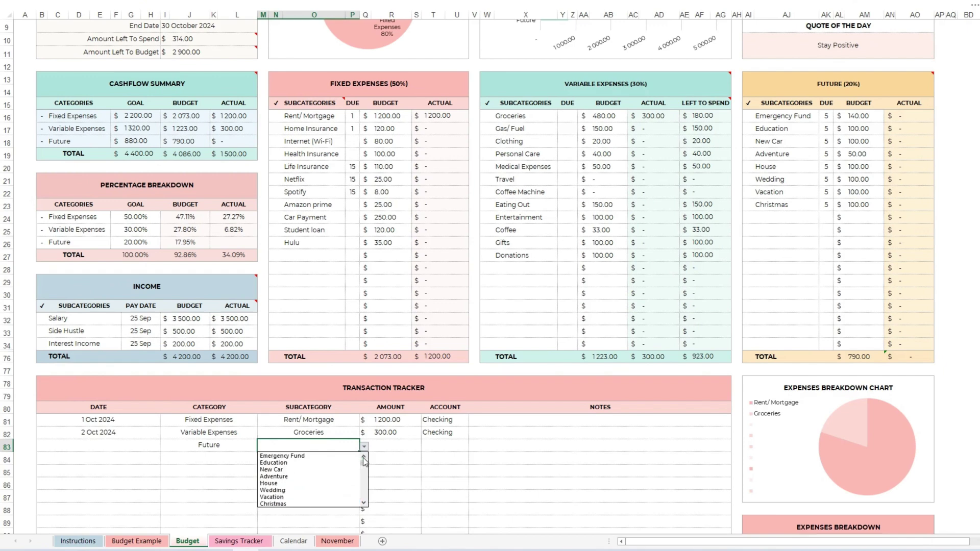
left_click(315, 461)
Enter an amount of 200 for the Education transaction and set its account to Savings
left_click(394, 443)
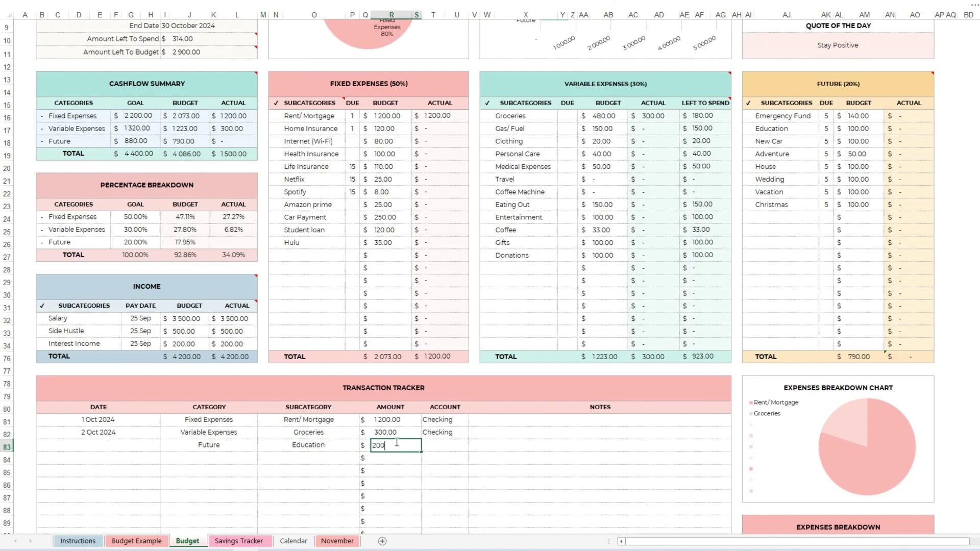
key("Return")
left_click(444, 445)
left_click(473, 447)
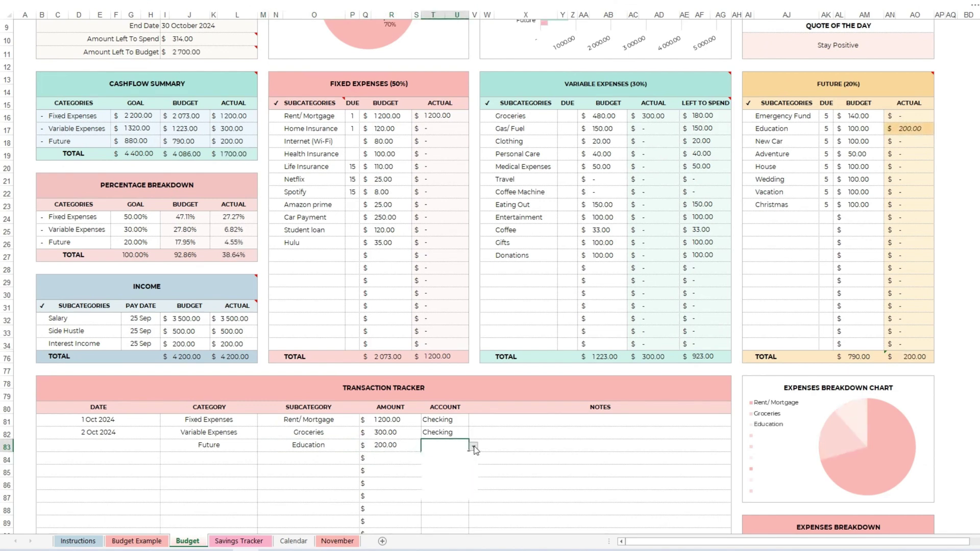
left_click(461, 497)
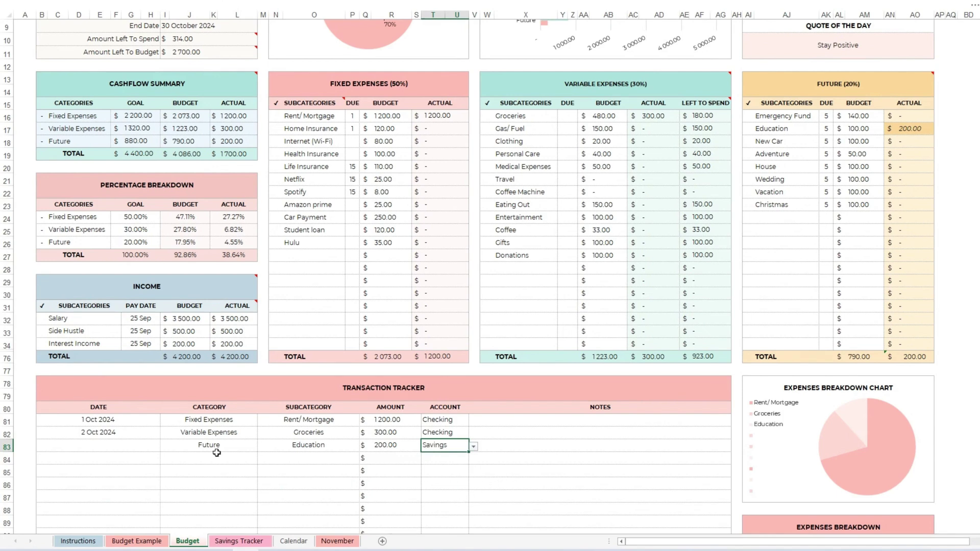
Enter the date 10-02 for the Education transaction
left_click(136, 444)
type("10")
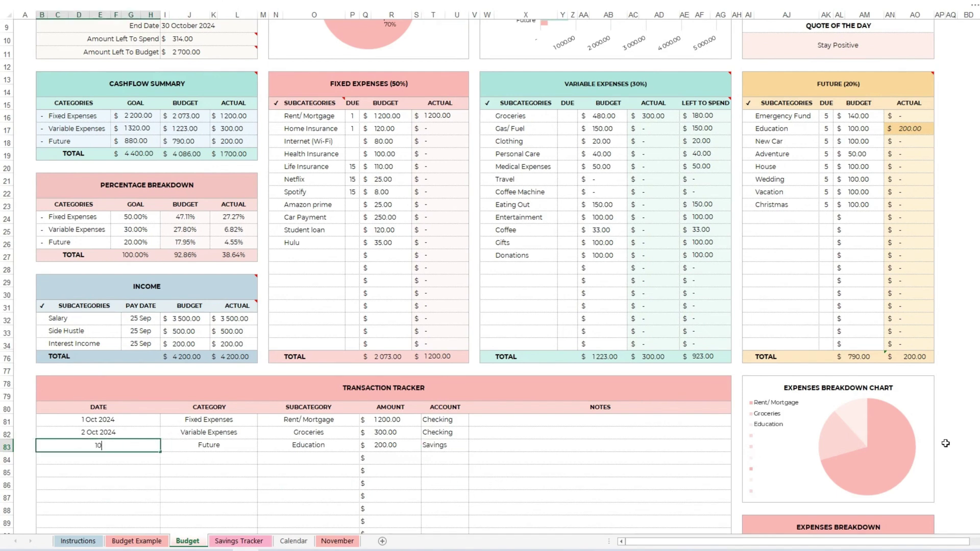
type("-02")
key("Return")
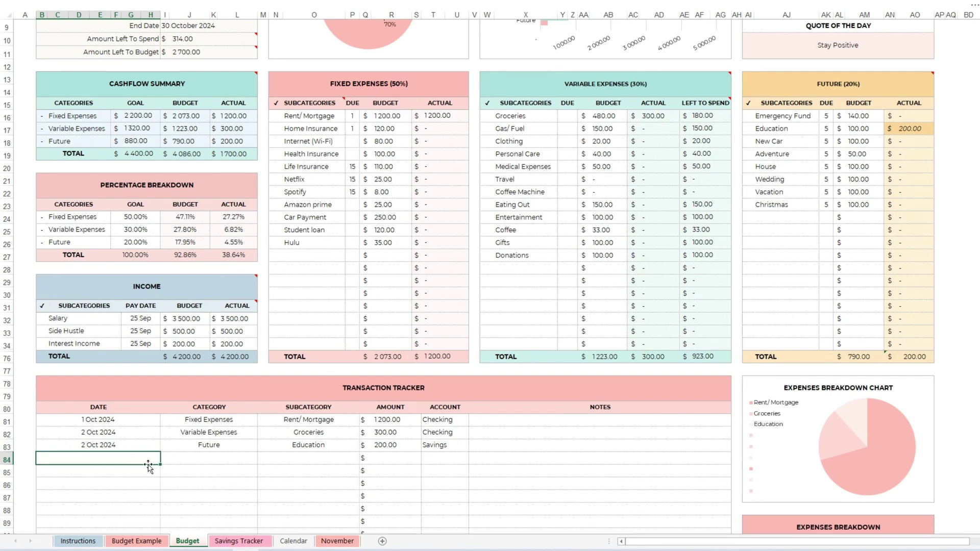
Start a fourth transaction dated 10-03 with the category Fixed Expenses
type("10-03")
key("Tab")
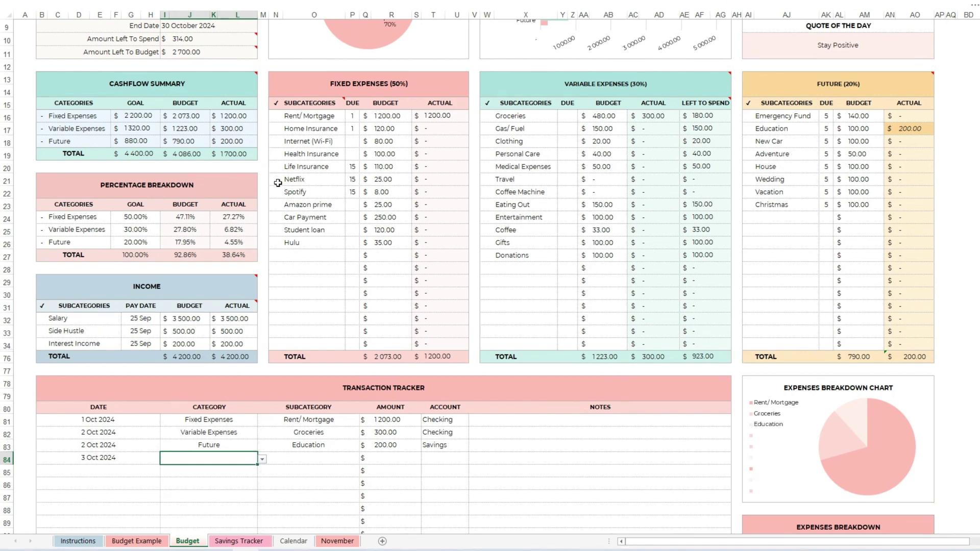
left_click(262, 460)
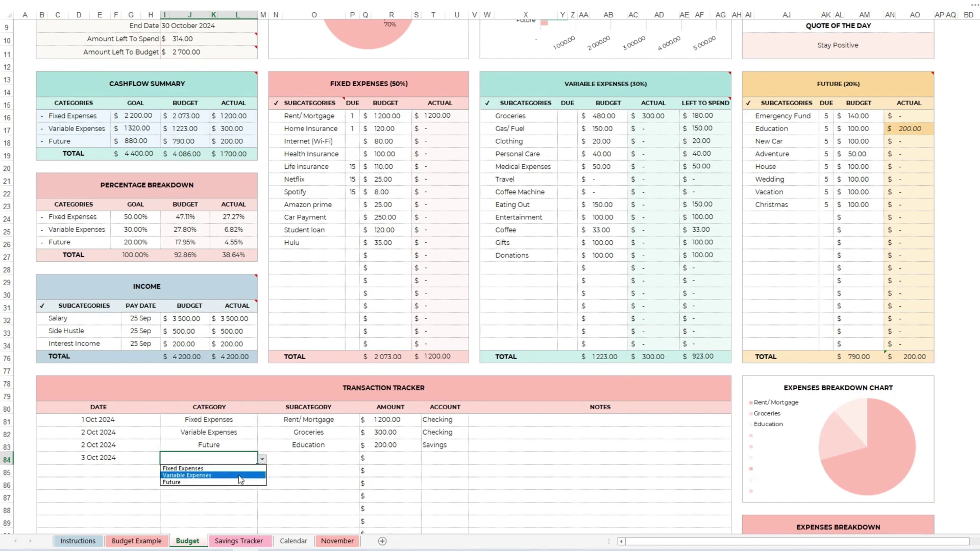
left_click(262, 460)
type("Fixed Expenses")
key("Tab")
Set the fourth transaction's subcategory to Internet (Wi-Fi) and enter an amount of 80
left_click(364, 461)
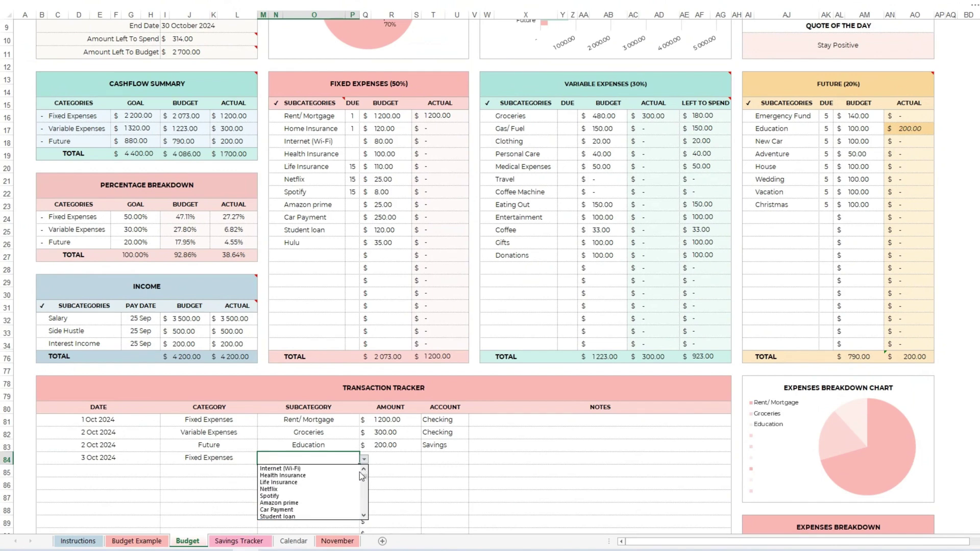
left_click(302, 474)
left_click(386, 459)
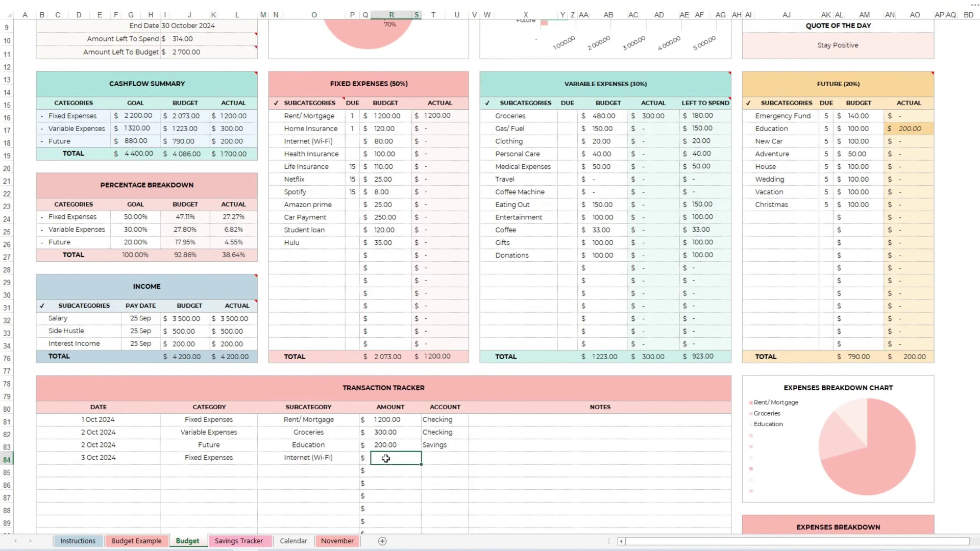
type("80")
key("Tab")
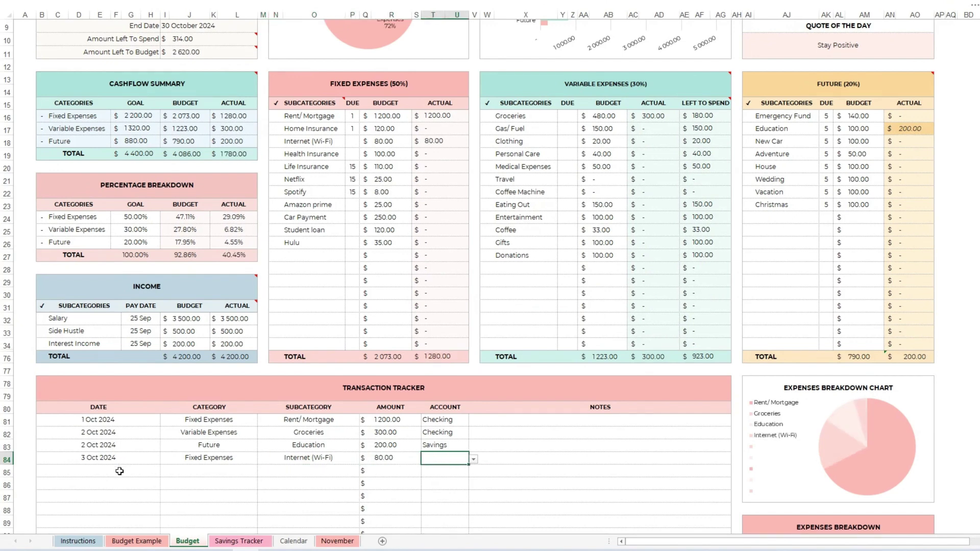
Start a fifth transaction dated 10-04 with the category Variable Expenses
left_click(120, 471)
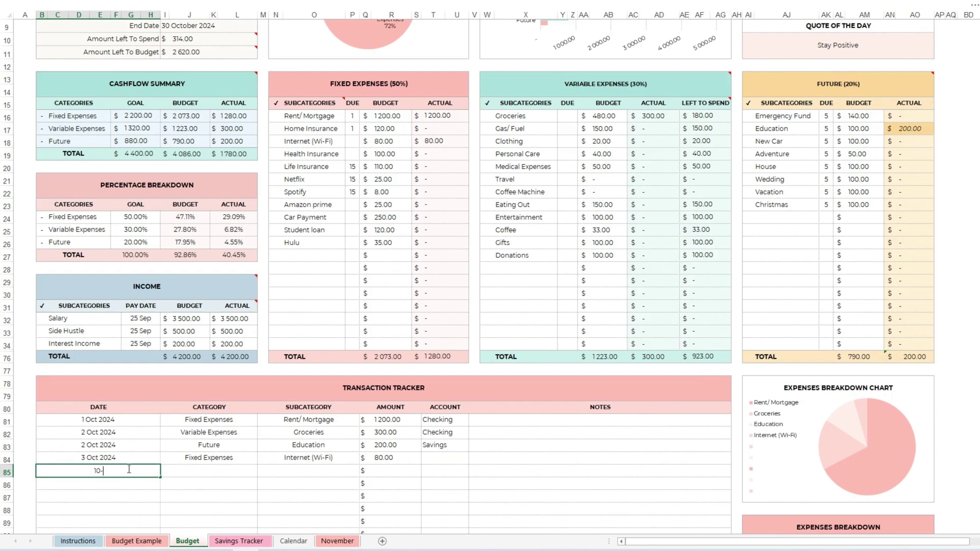
type("10-04")
key("Tab")
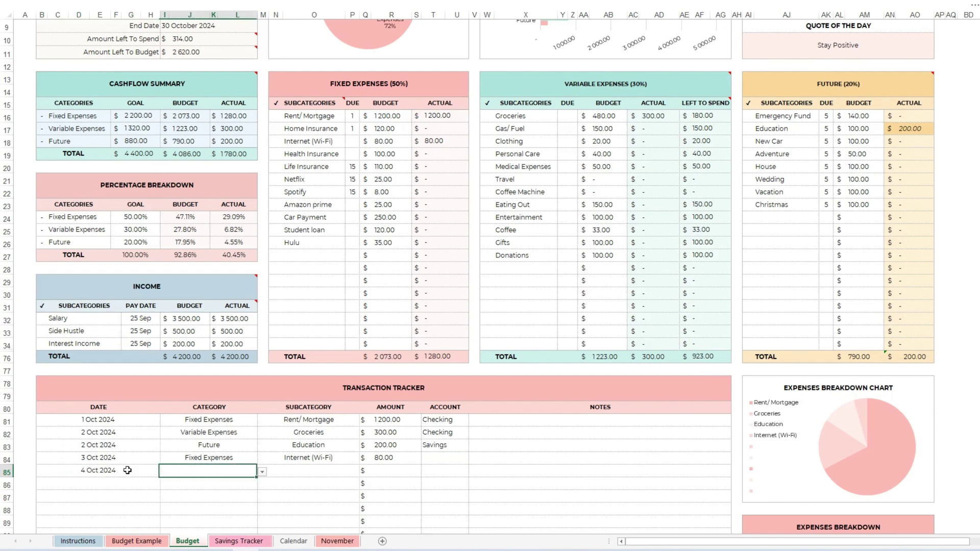
left_click(264, 474)
left_click(250, 487)
Choose Clothing as the subcategory of the fifth transaction
left_click(313, 475)
left_click(364, 474)
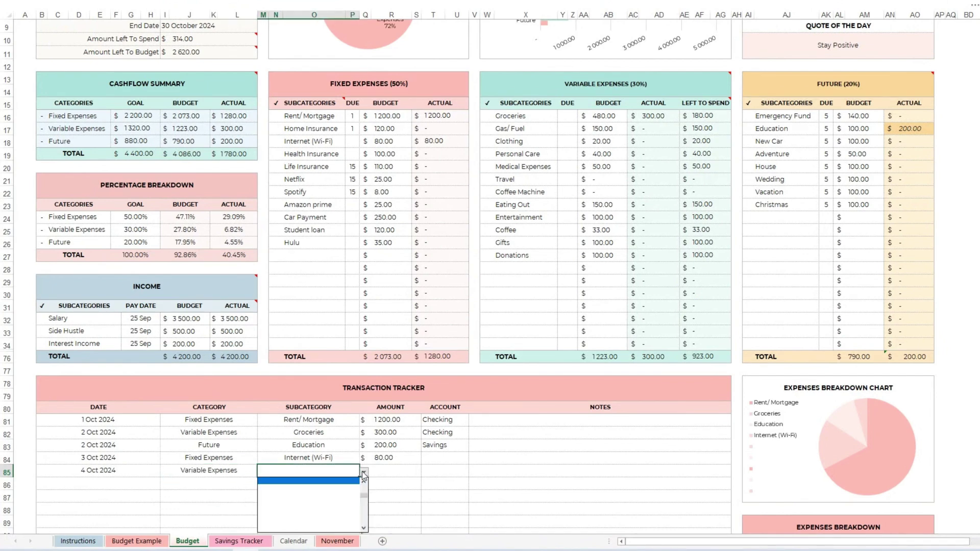
left_click(364, 483)
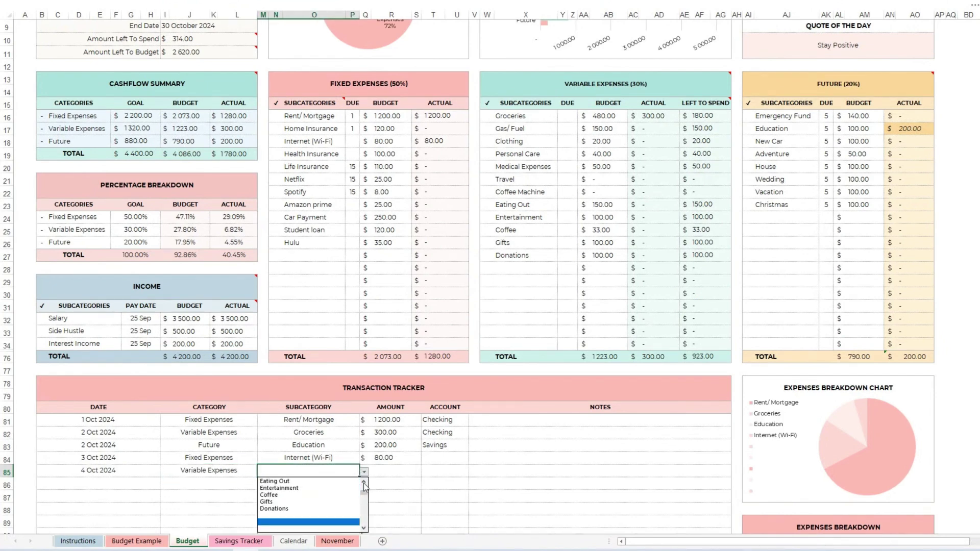
left_click(364, 482)
left_click(364, 482)
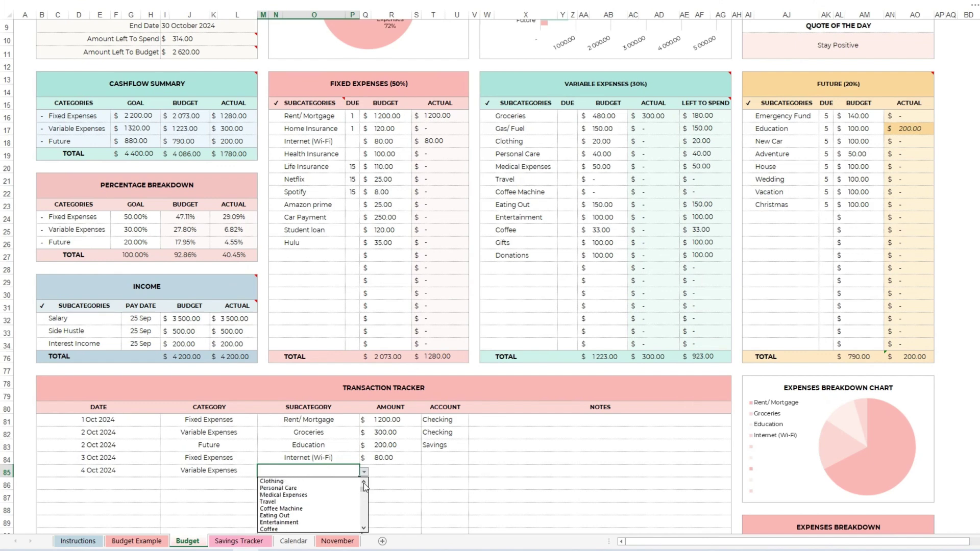
left_click(364, 482)
left_click(327, 489)
Enter an amount of 80 for the Clothing transaction
left_click(384, 471)
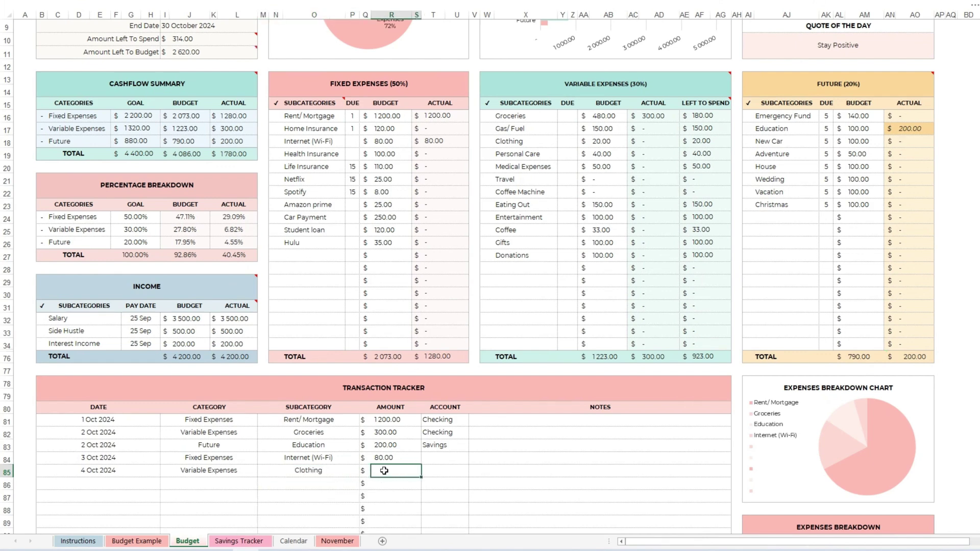
type("80")
key("Return")
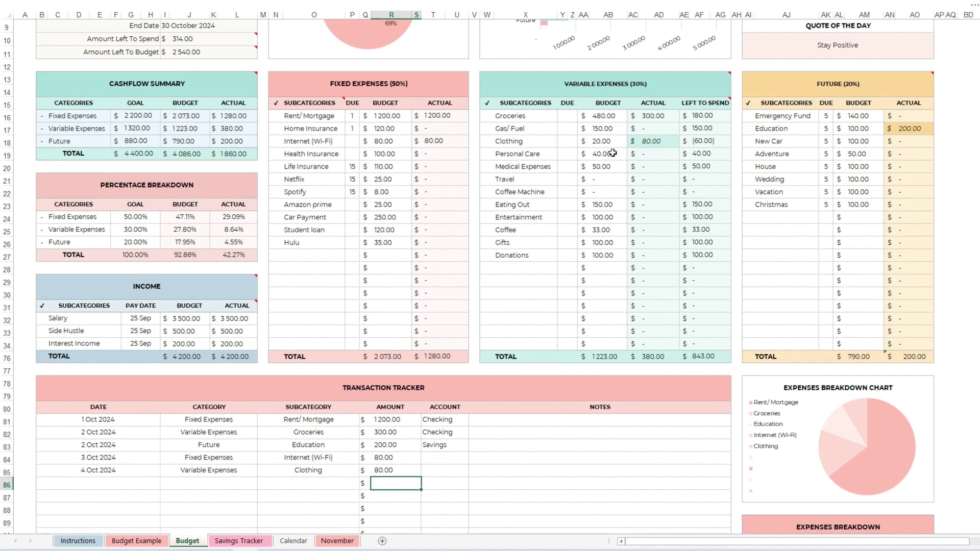
Add a sixth transaction dated 4 Oct 2024 with the category Variable Expenses
left_click(116, 483)
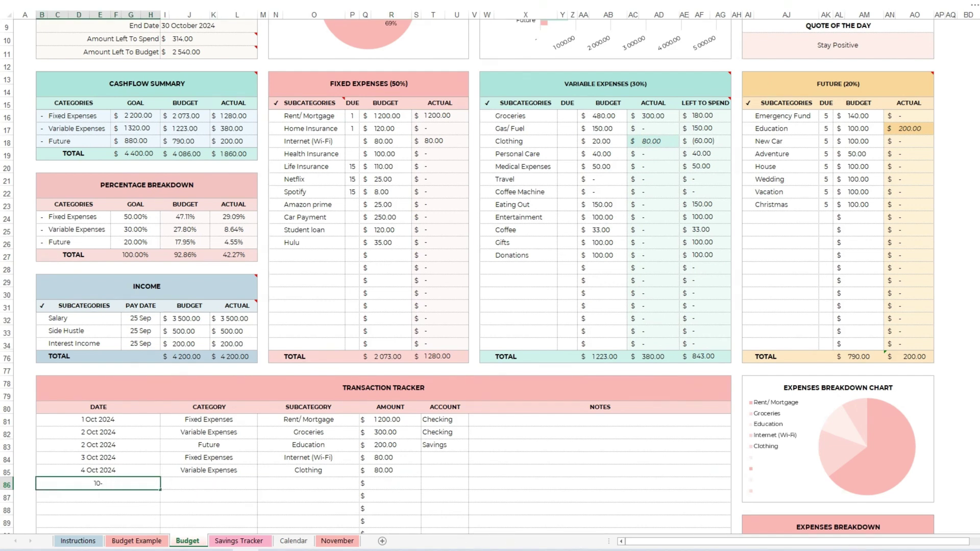
key("Tab")
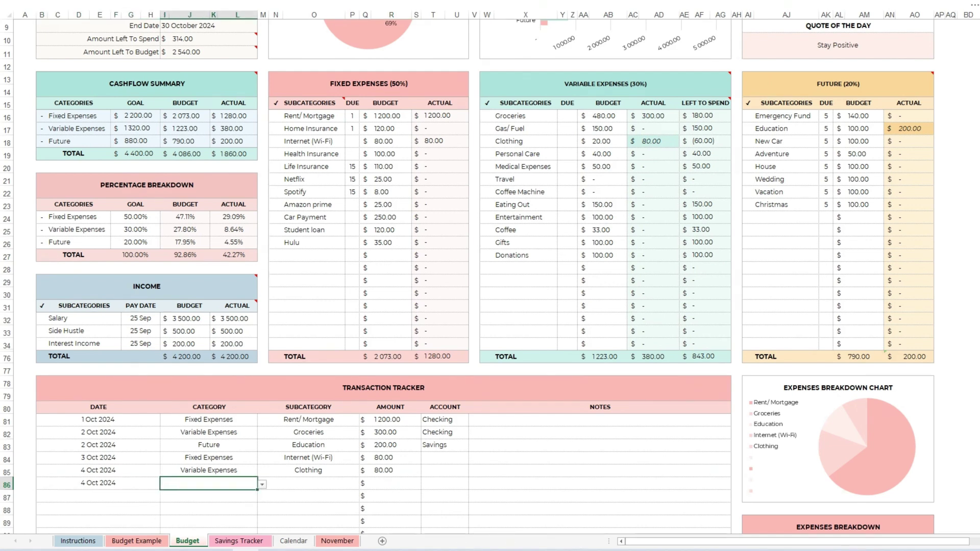
left_click(262, 484)
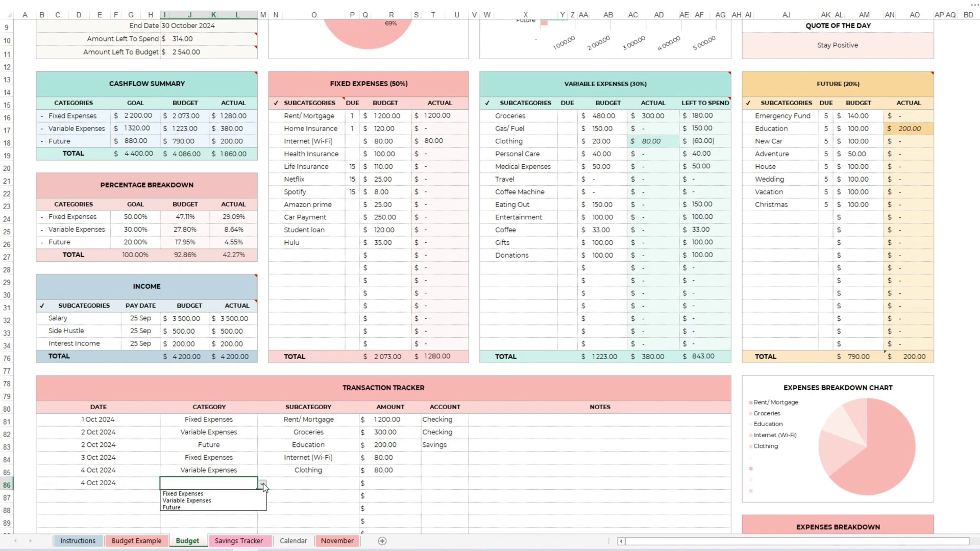
left_click(240, 501)
Set the sixth transaction's subcategory to Gas/ Fuel and enter an amount of 100
left_click(352, 484)
left_click(363, 484)
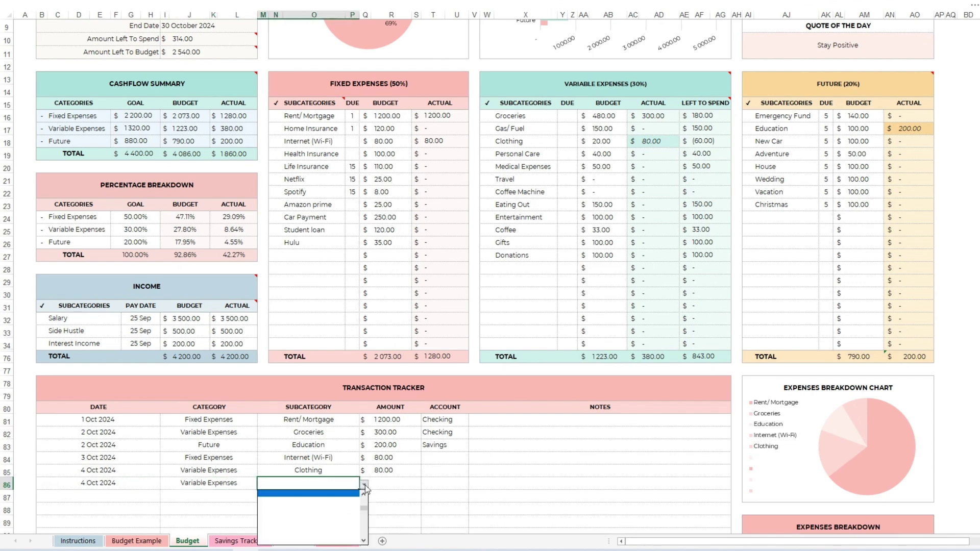
left_click(308, 534)
left_click(375, 485)
type("100")
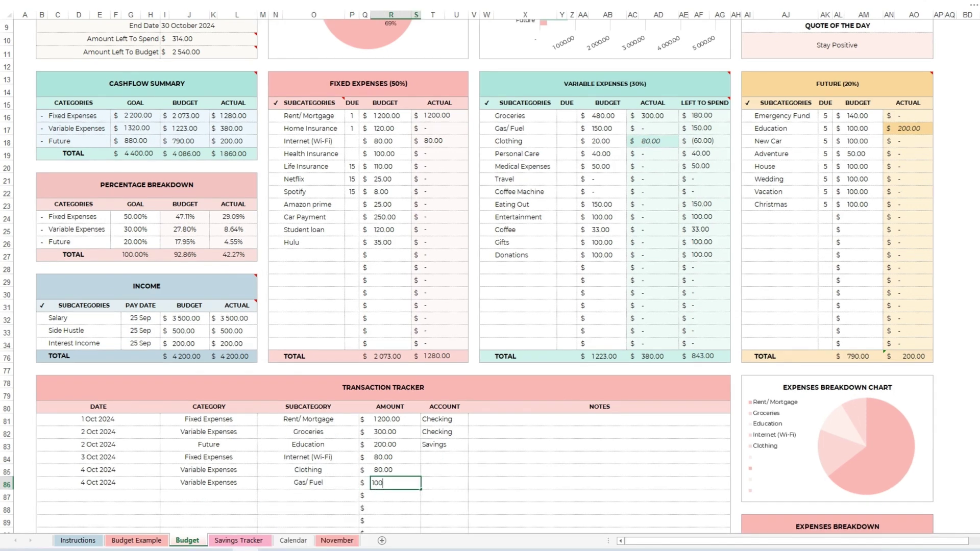
key("Return")
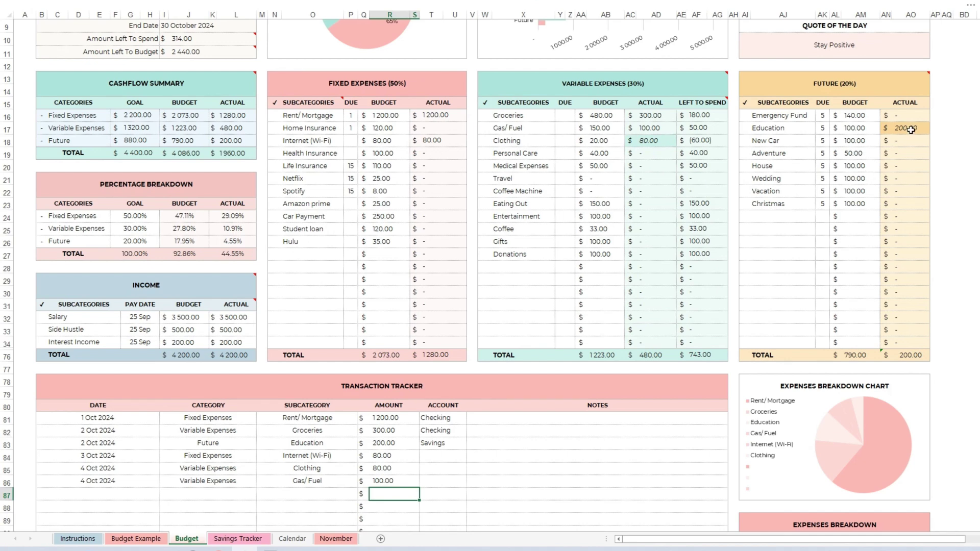
Mark the goal "Save 20% of every Paycheck" as achieved in the Financial Goals for This Month list
scroll(903, 130, "up", 3)
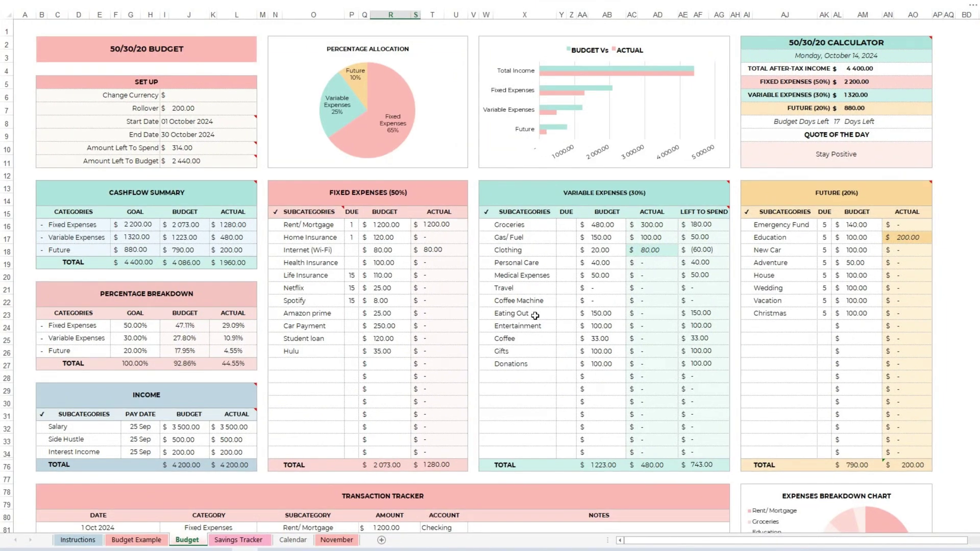
scroll(526, 345, "down", 8)
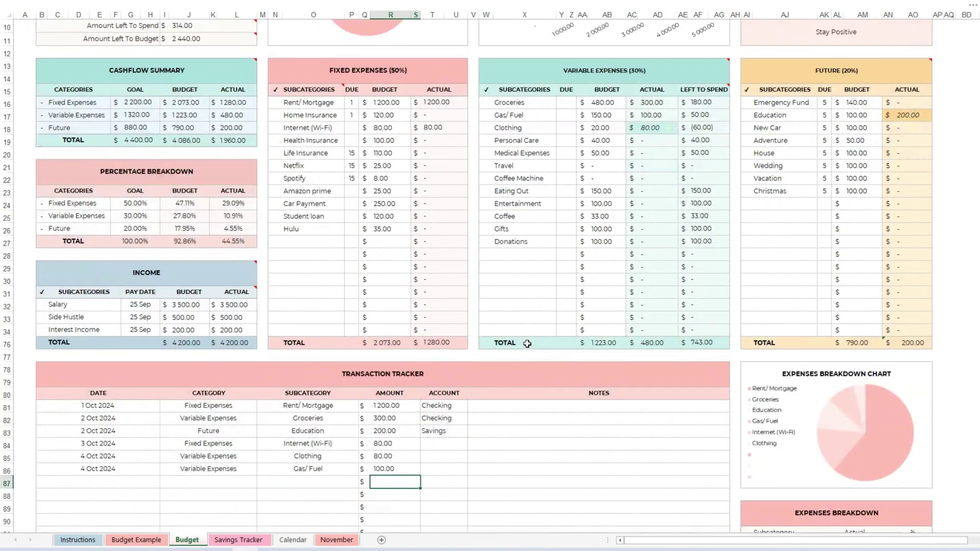
scroll(527, 344, "down", 2)
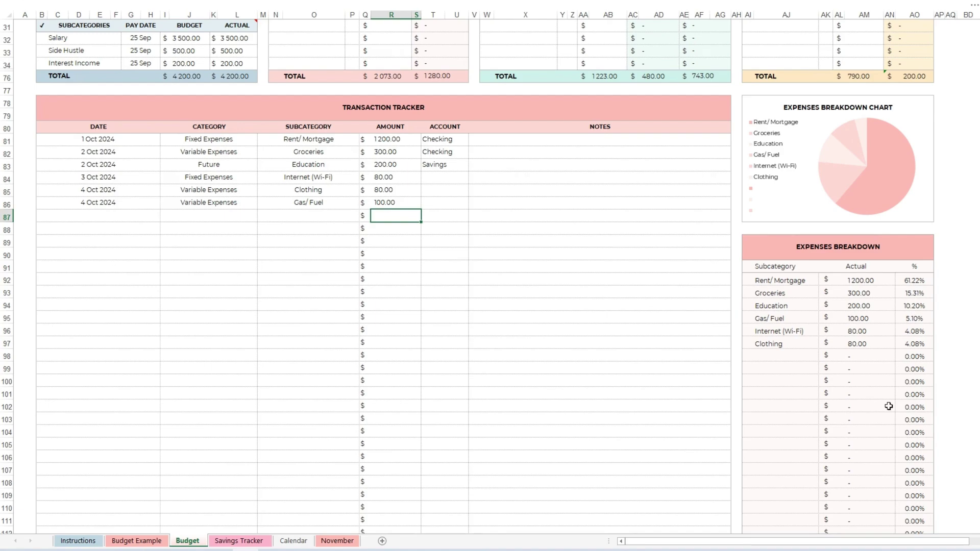
scroll(864, 431, "down", 14)
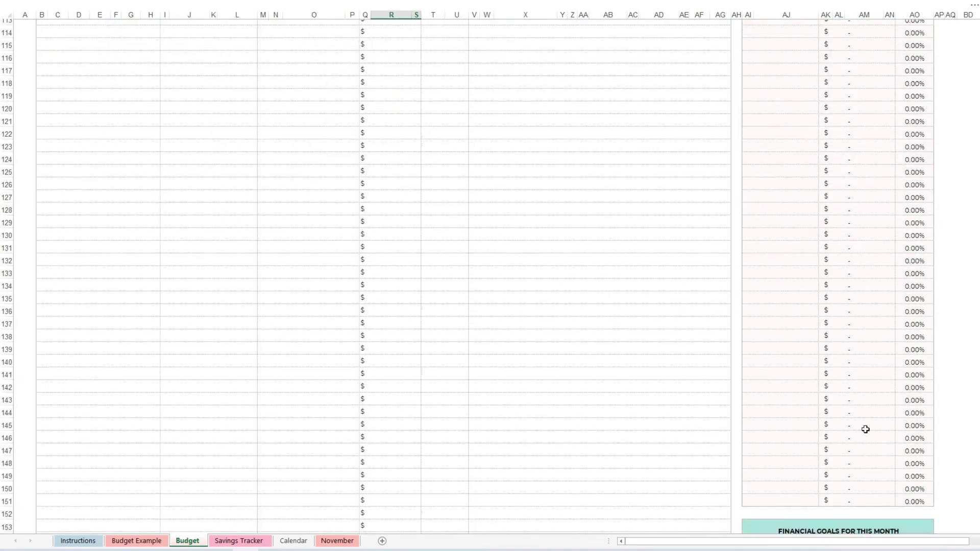
scroll(865, 430, "down", 6)
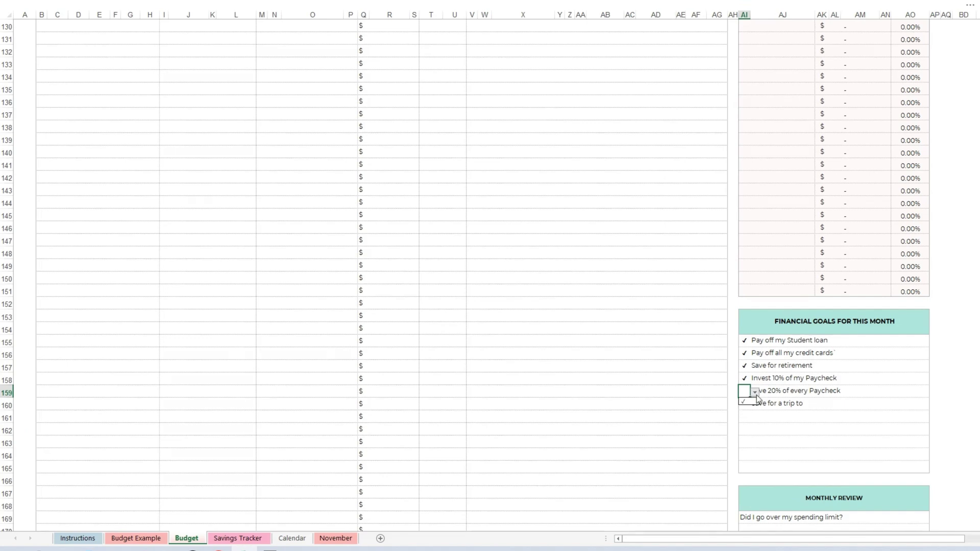
left_click(744, 401)
left_click(837, 456)
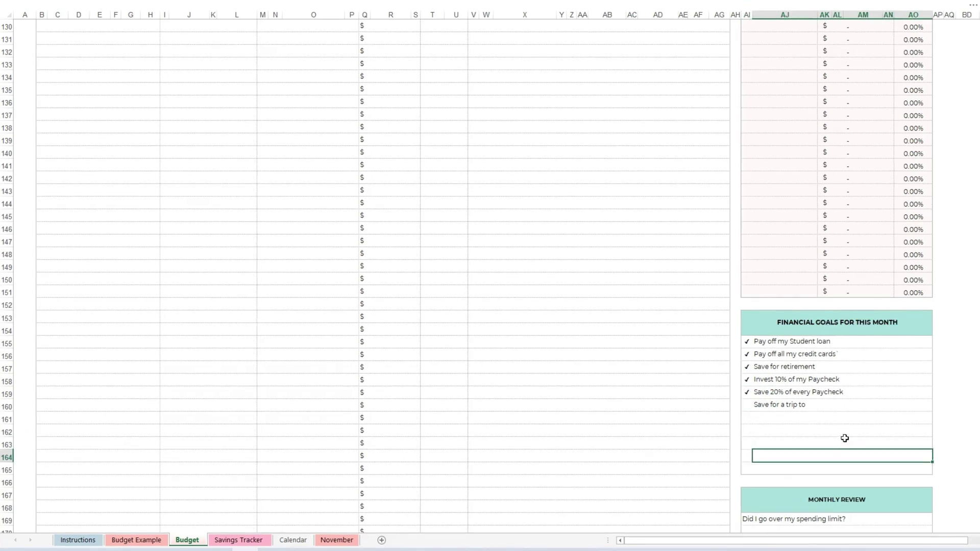
Clear the Financial Goals for This Month list, enter the goal "Pay loan" in its first row and mark it as achieved
left_click_drag(867, 342, 750, 413)
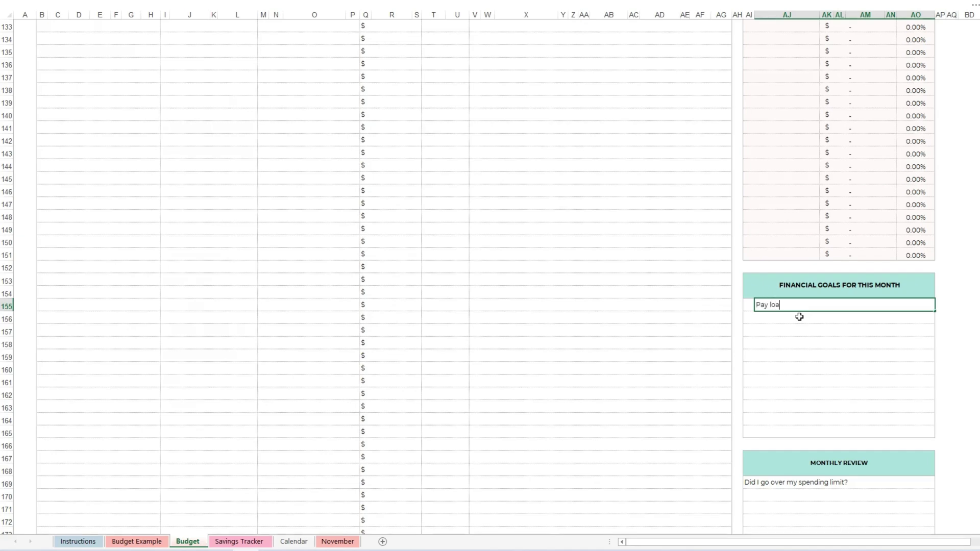
key("Return")
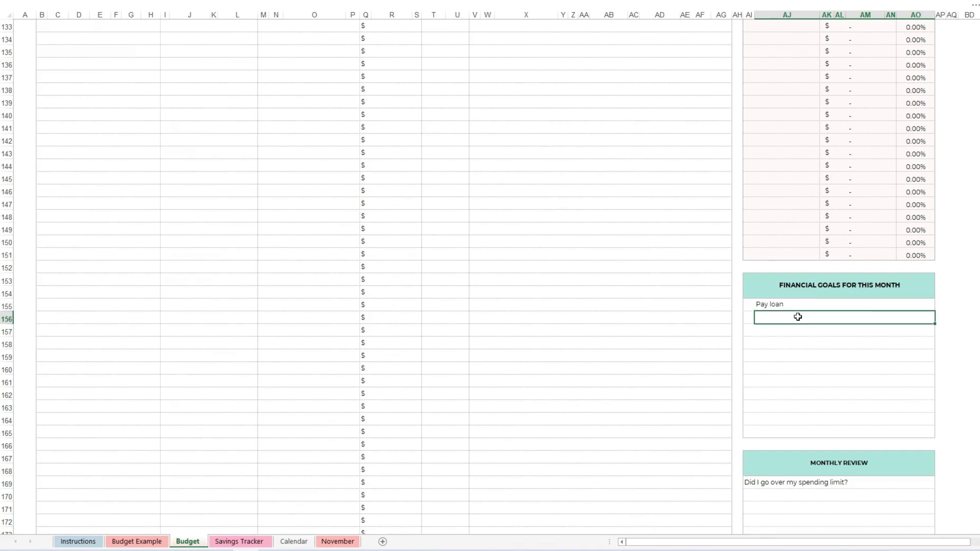
left_click(749, 304)
left_click(759, 306)
left_click(753, 317)
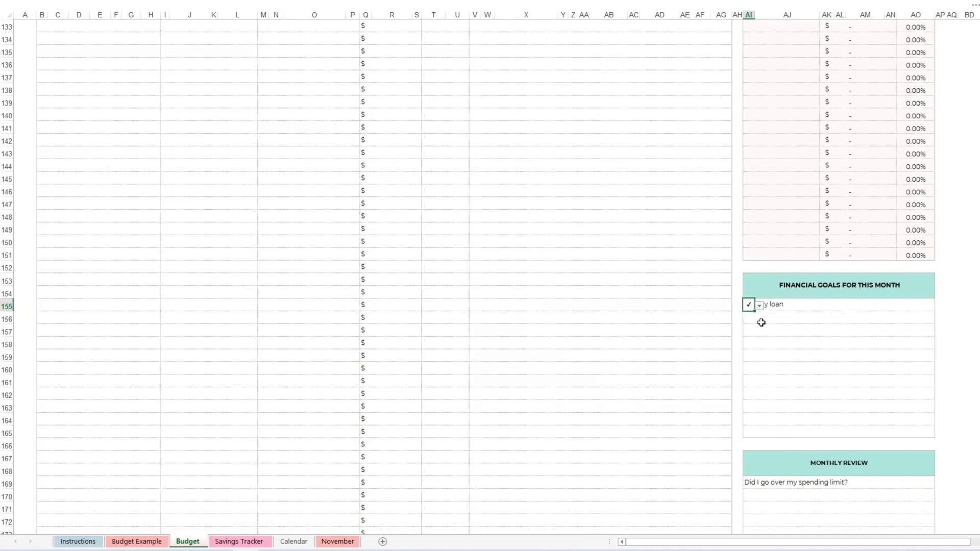
left_click(814, 332)
Look through the Monthly Review questions and the Notes section below the financial goals
scroll(794, 420, "down", 4)
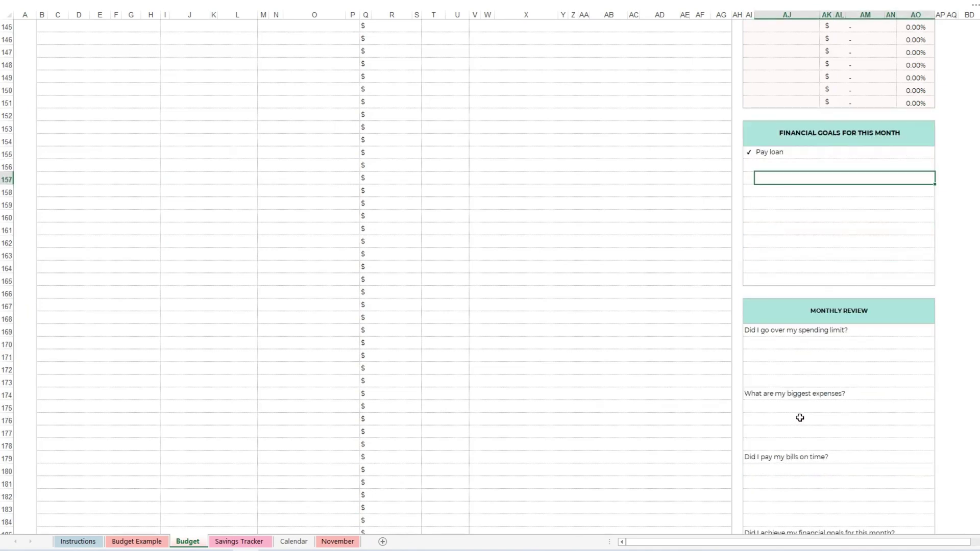
left_click(802, 311)
left_click_drag(802, 312, 801, 500)
scroll(810, 495, "down", 8)
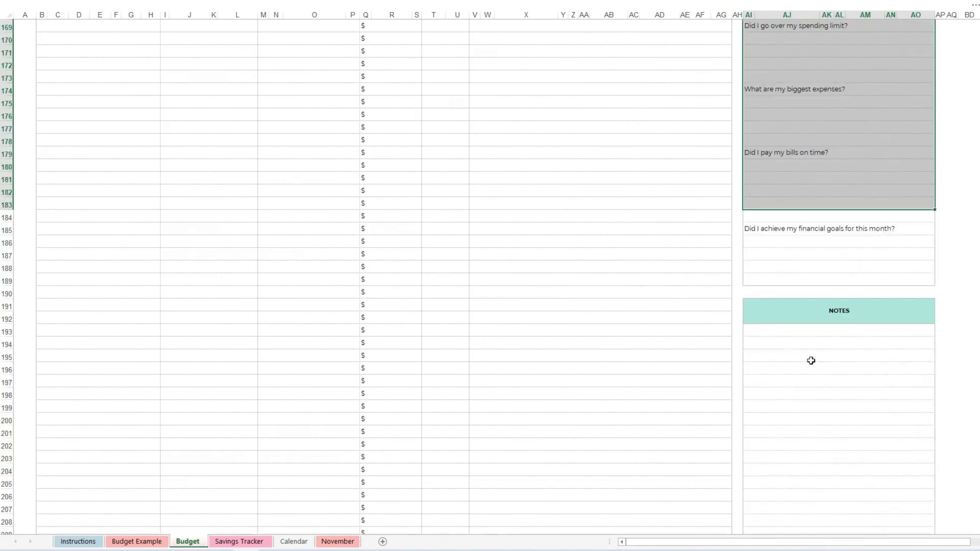
left_click(807, 315)
left_click_drag(809, 335, 796, 528)
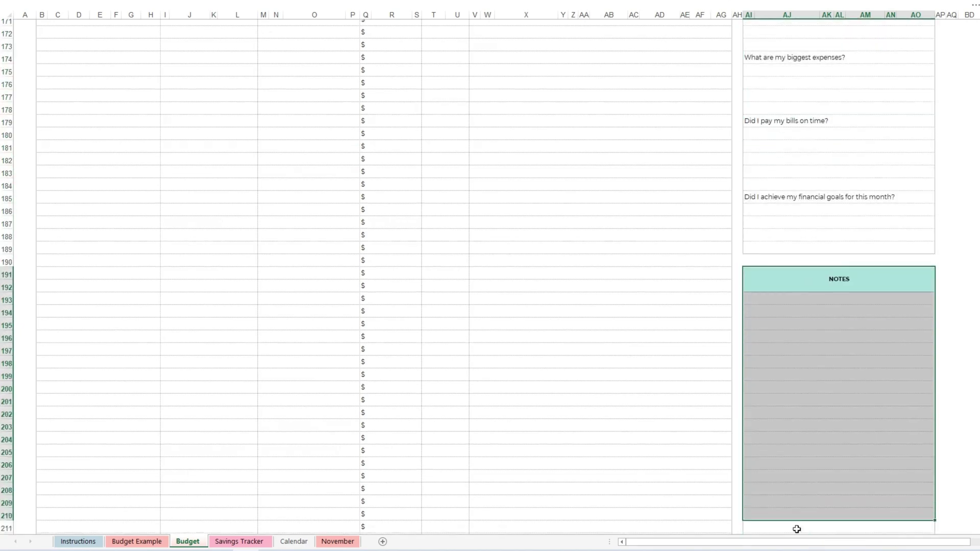
scroll(573, 308, "up", 10)
scroll(577, 307, "up", 20)
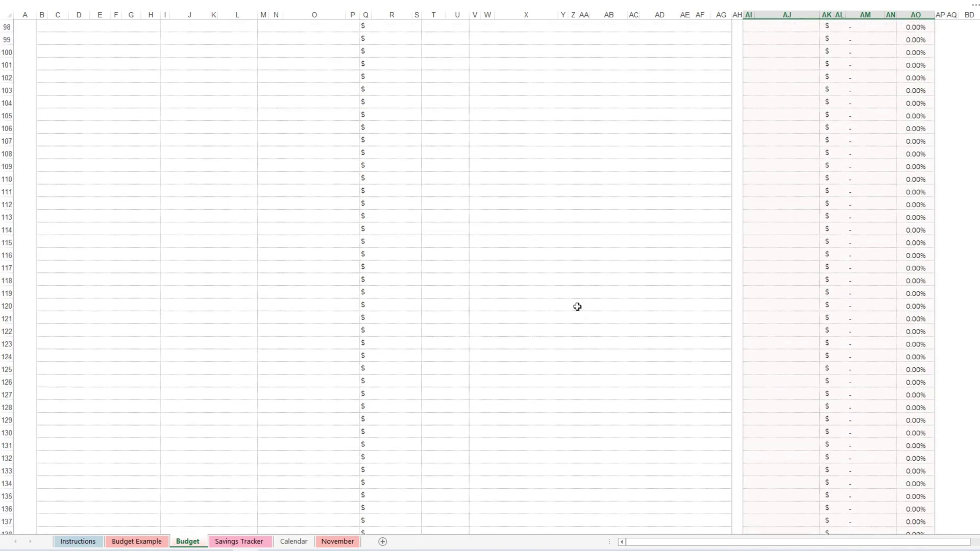
scroll(578, 306, "up", 7)
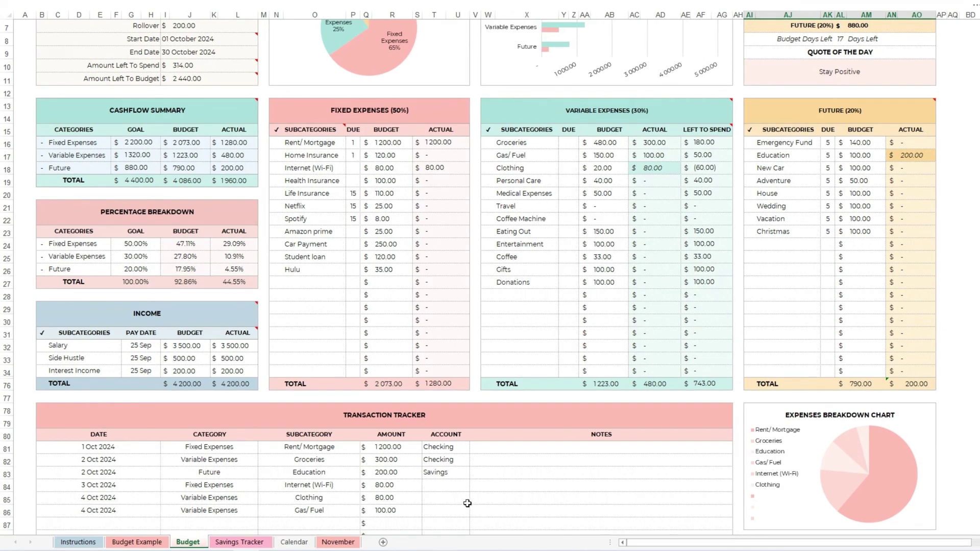
scroll(467, 501, "up", 1)
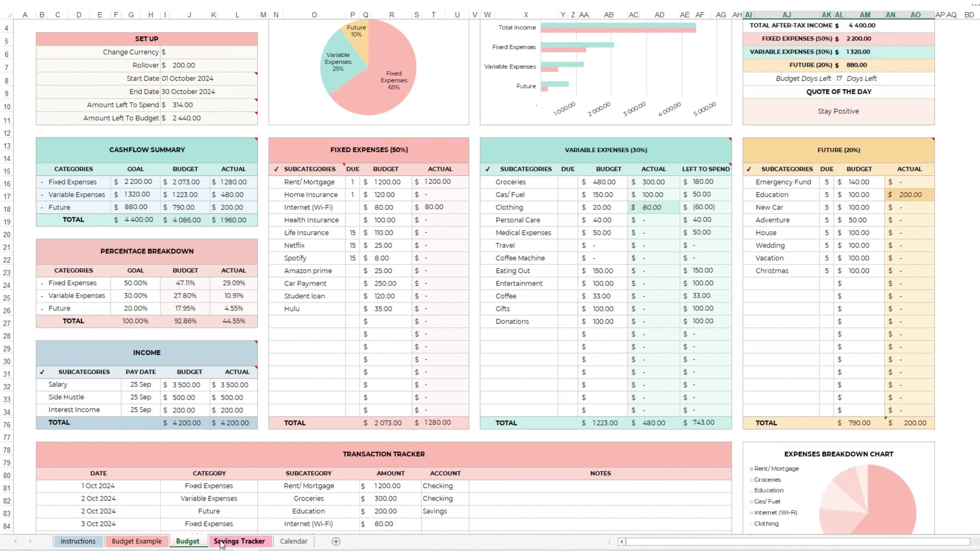
Create a copy of the Budget sheet and place it at the end of the workbook
right_click(192, 545)
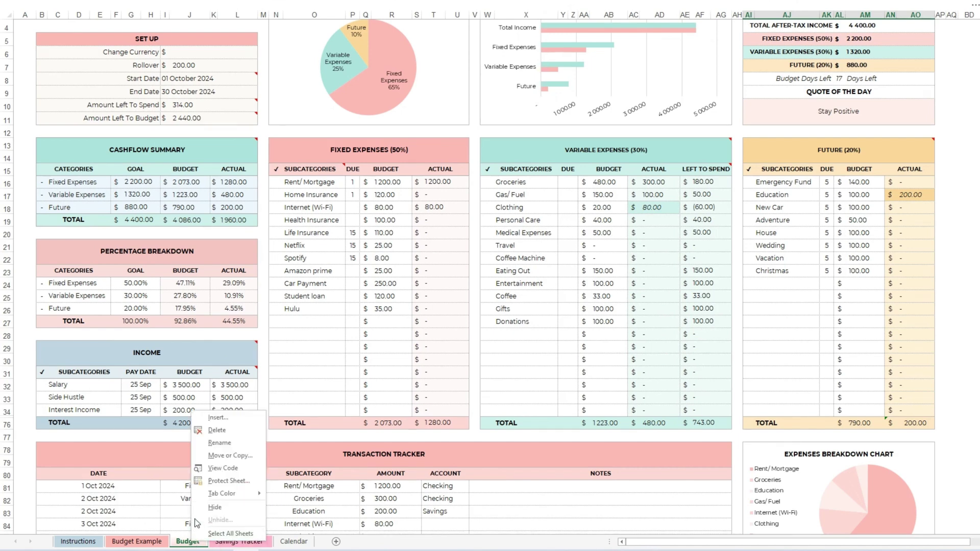
left_click(229, 456)
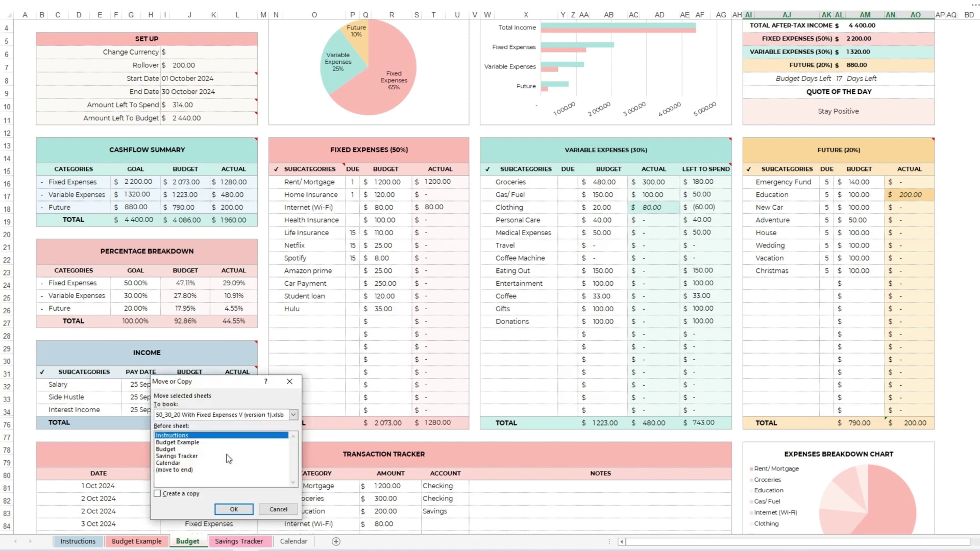
left_click(159, 471)
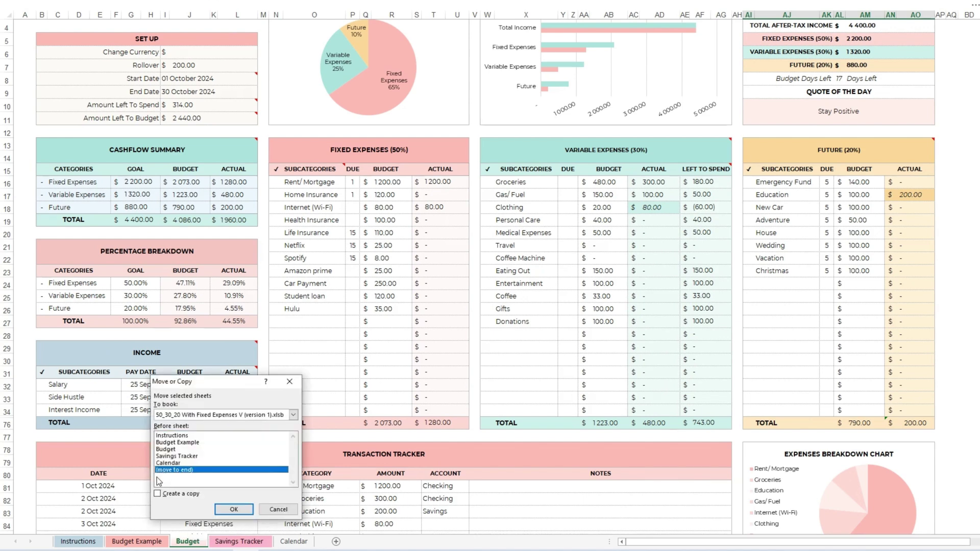
left_click(158, 494)
left_click(234, 509)
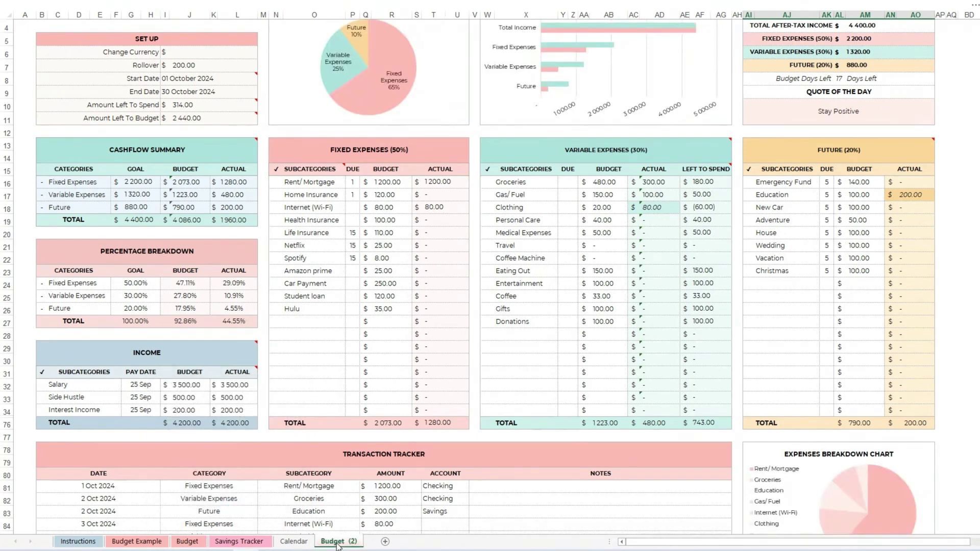
Rename the copied budget sheet as November
double_click(337, 542)
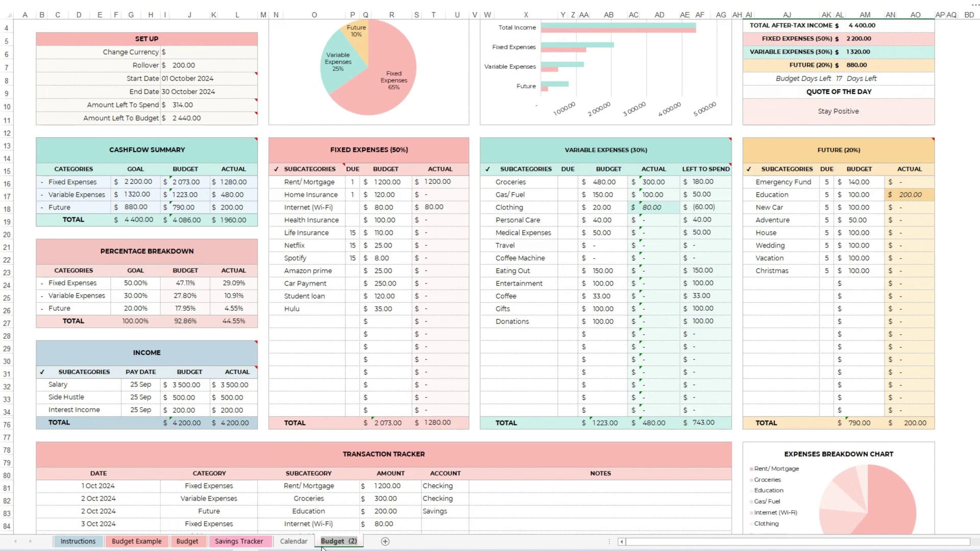
type("Novem")
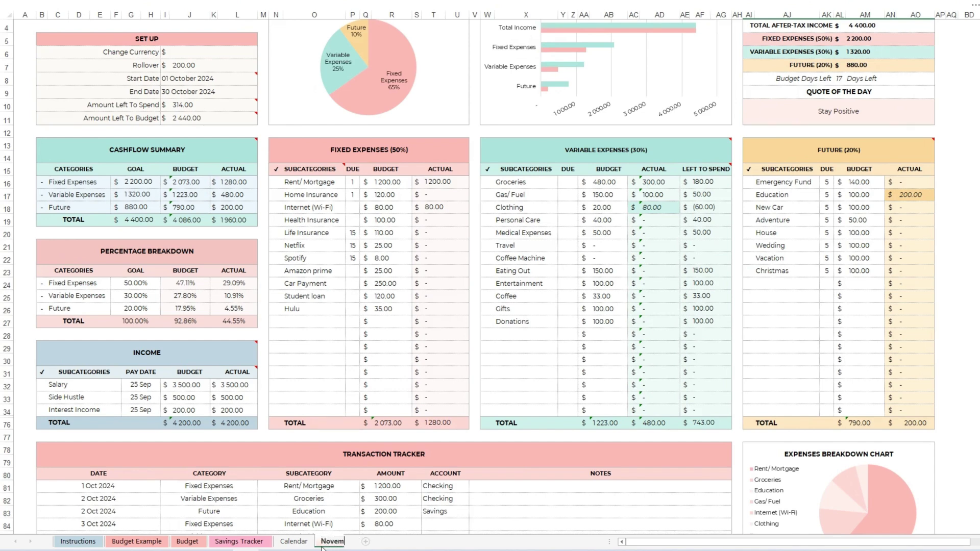
type("be")
type("r")
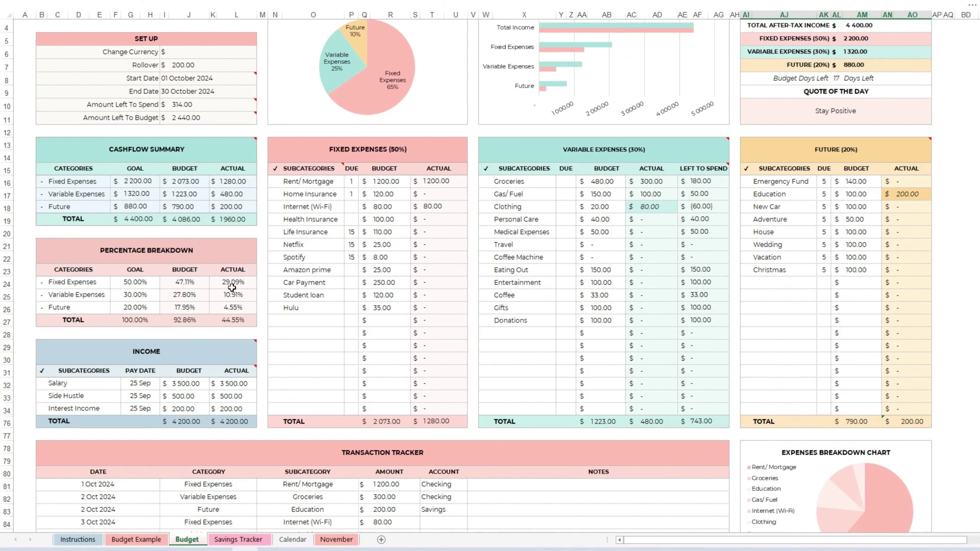
Try an amount of 2000 for the Rent/ Mortgage transaction in the Budget sheet's Transaction Tracker
left_click(380, 485)
type("2000")
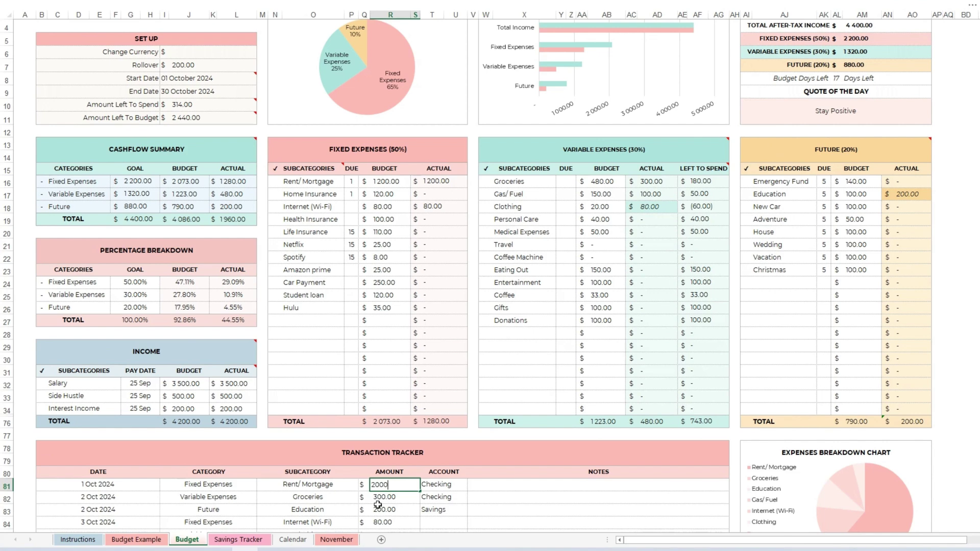
key("Return")
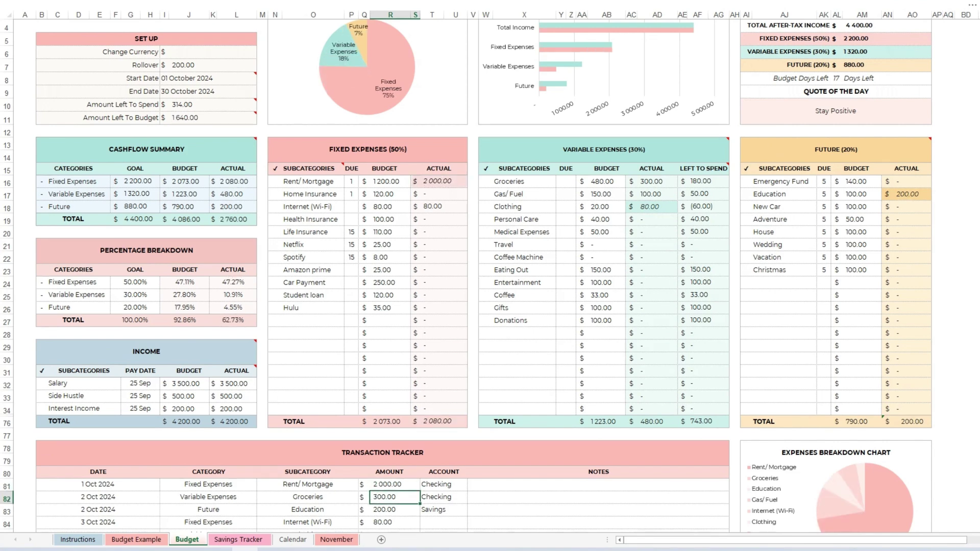
Set the amount of the Rent/ Mortgage transaction dated 1 Oct 2024 to 3500
left_click(401, 485)
type("3500")
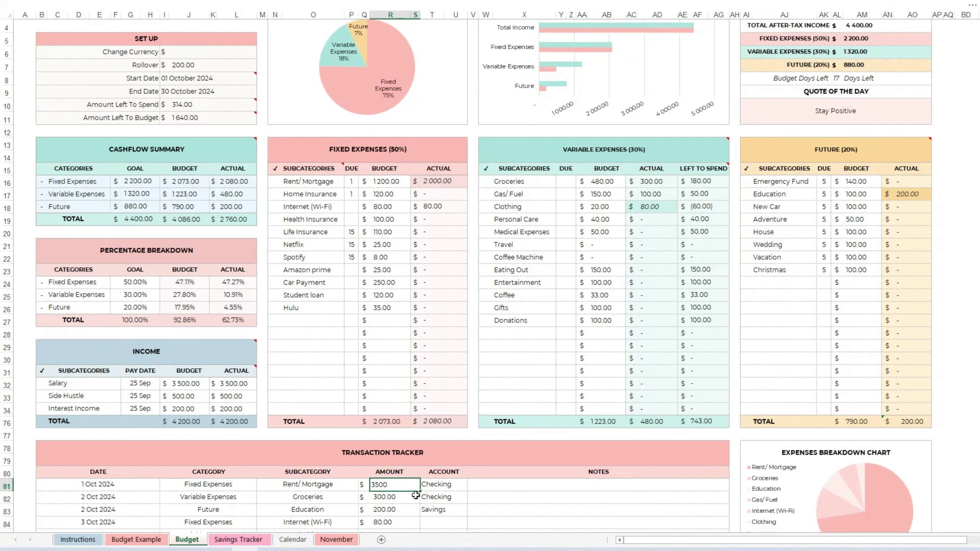
key("Return")
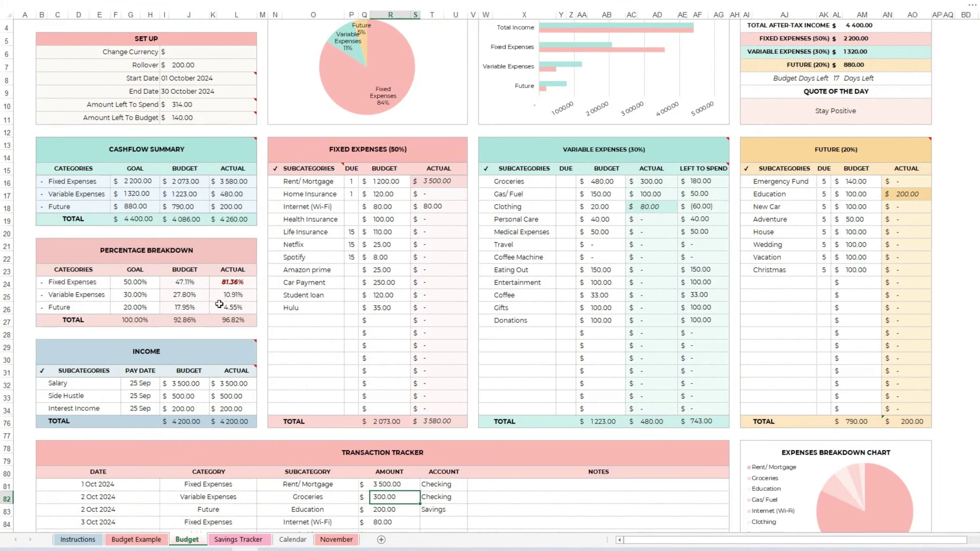
Set the Percentage Breakdown goals to 60% for Fixed Expenses, 20% for Variable Expenses and 20% for Future
left_click(149, 284)
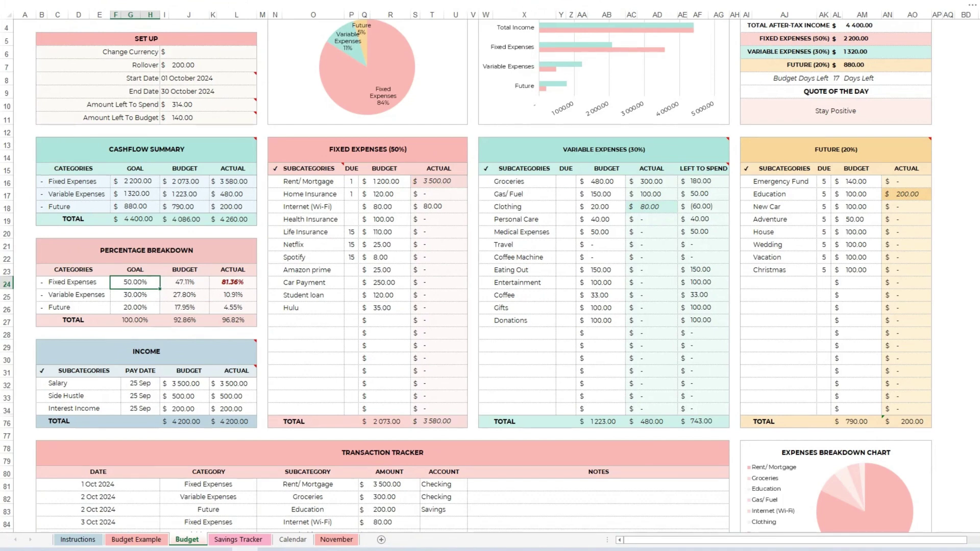
type("60")
key("Return")
type("20")
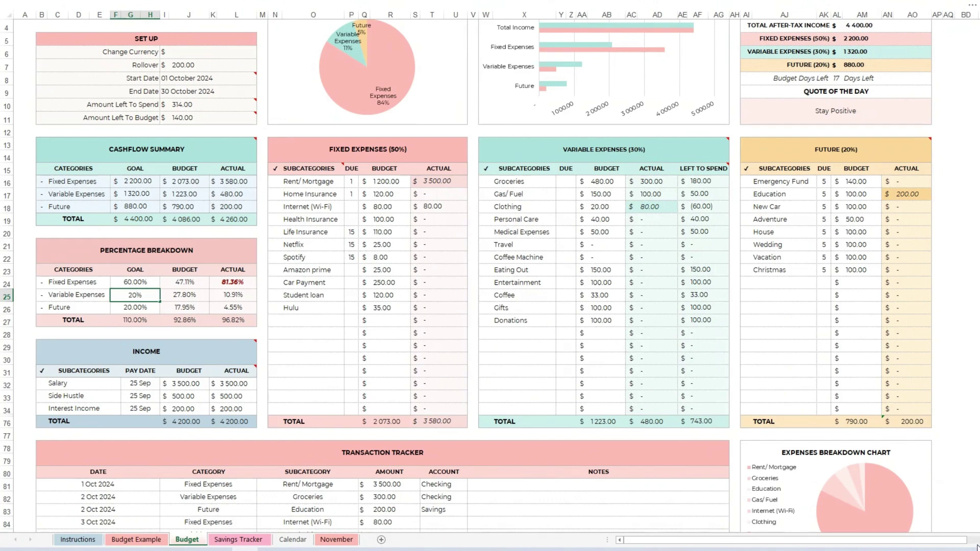
key("Return")
type("2")
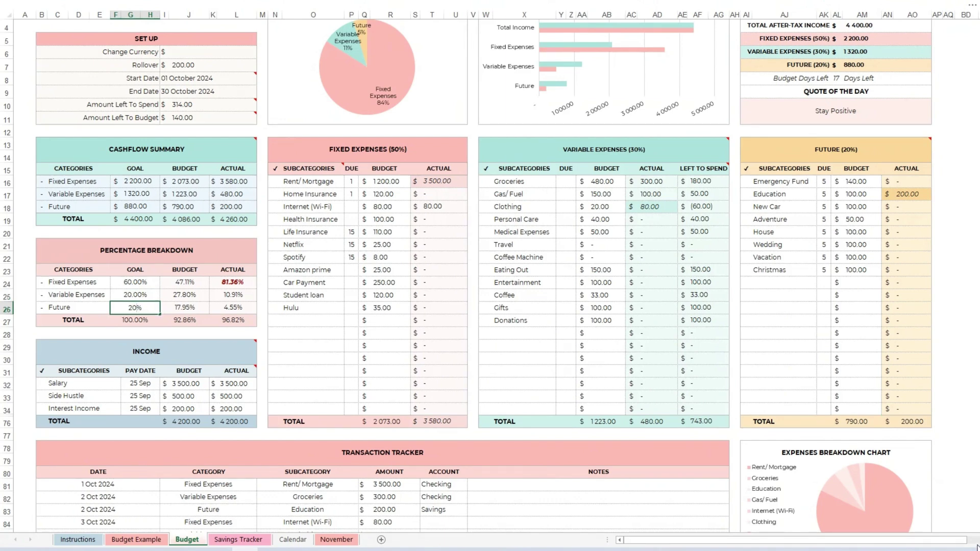
type("0")
key("Return")
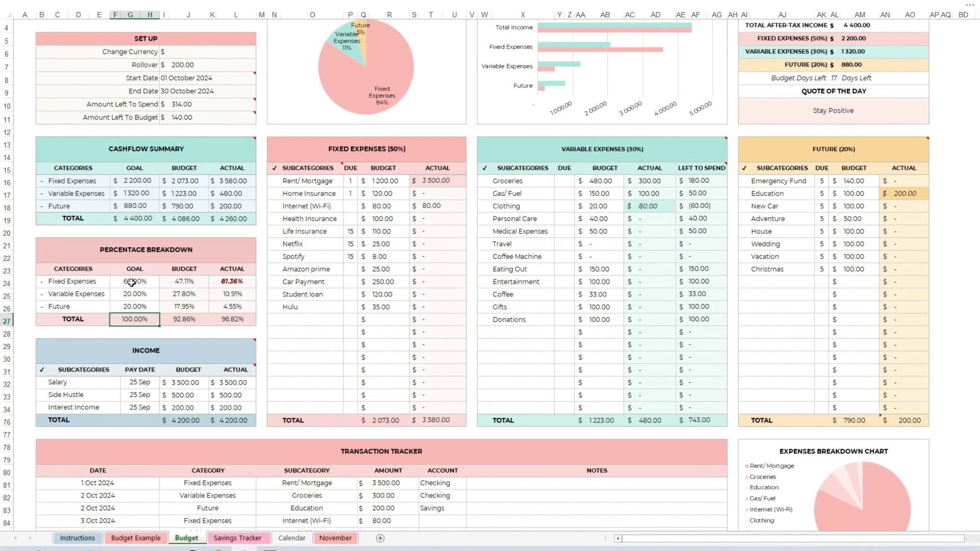
Check off Rent/ Mortgage in the Fixed Expenses table
scroll(129, 359, "up", 1)
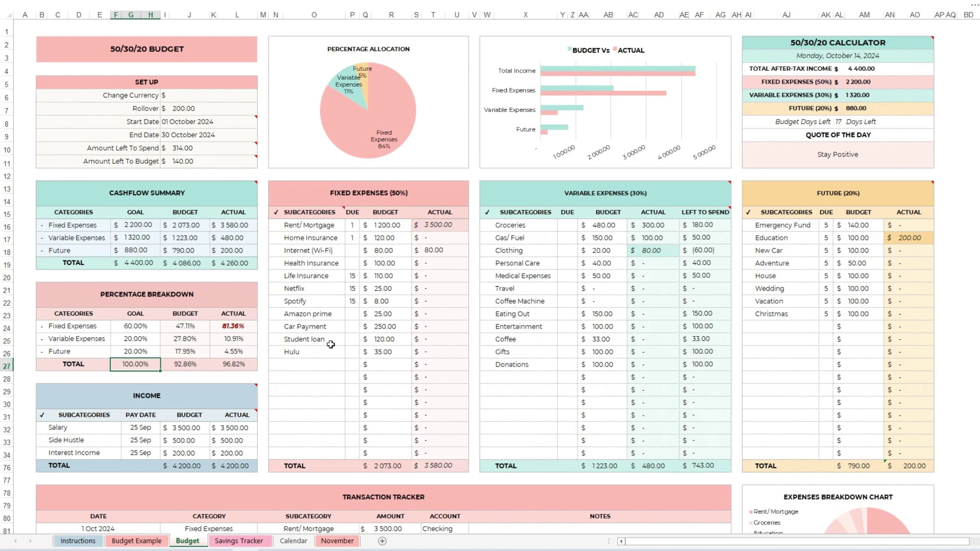
scroll(332, 343, "down", 1)
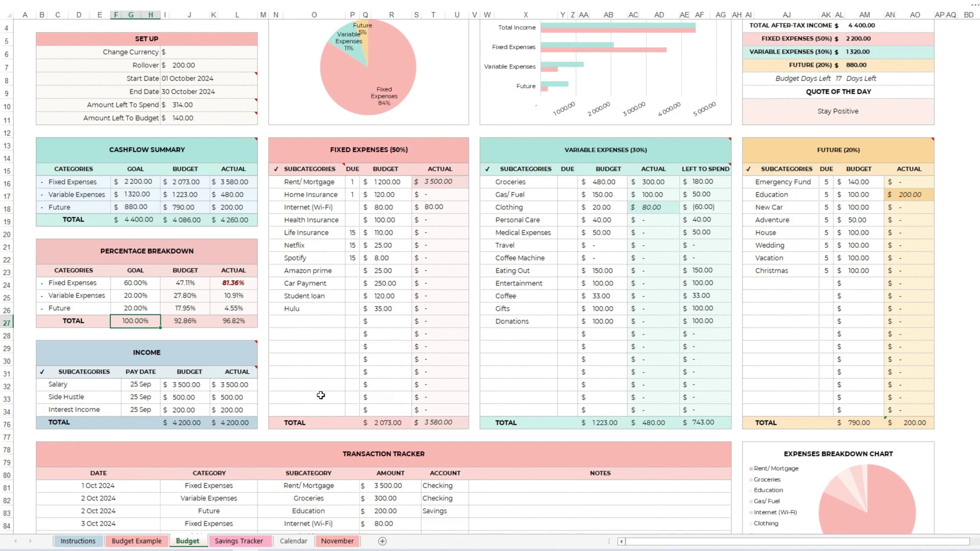
left_click(275, 182)
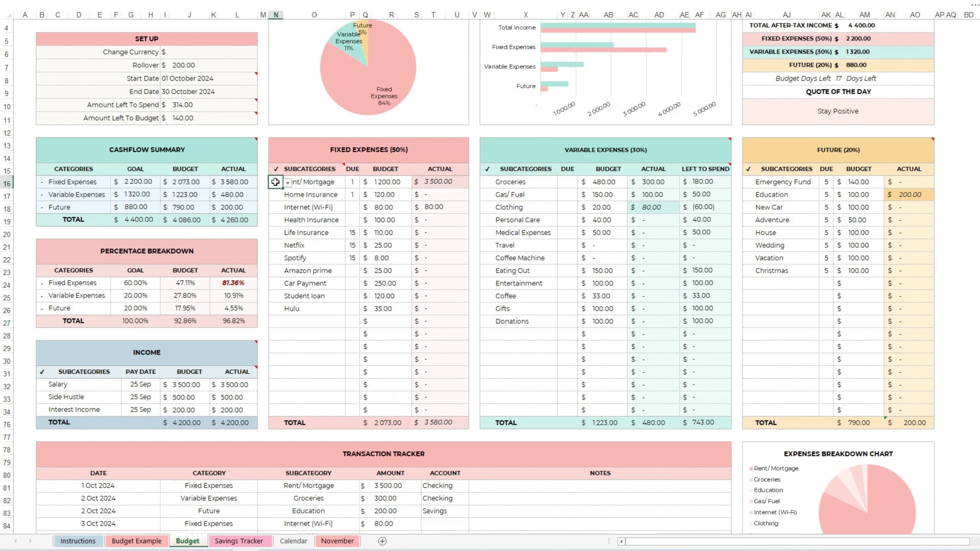
left_click(287, 184)
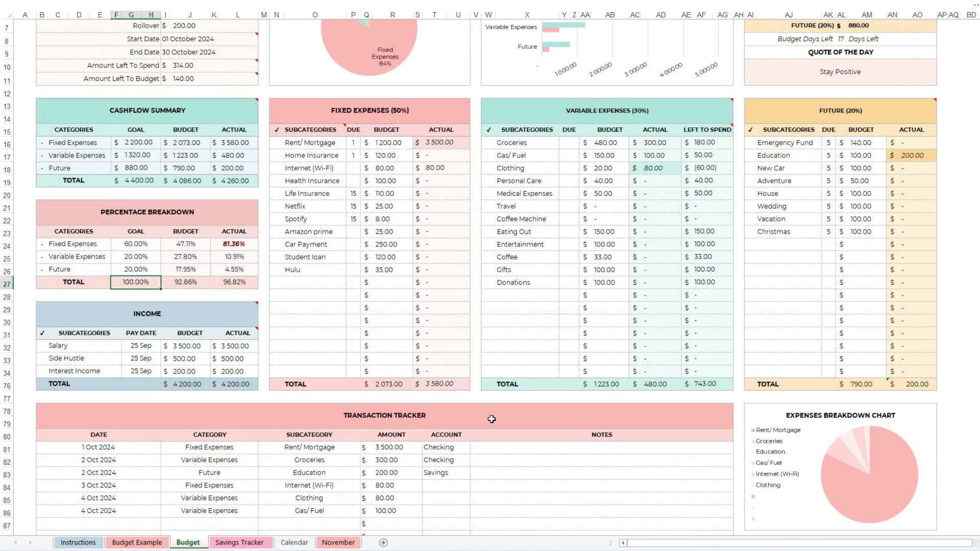
In the November sheet, clear the pay dates, budget amounts and actual amounts of all three income subcategories
scroll(486, 412, "down", 1)
scroll(444, 337, "up", 2)
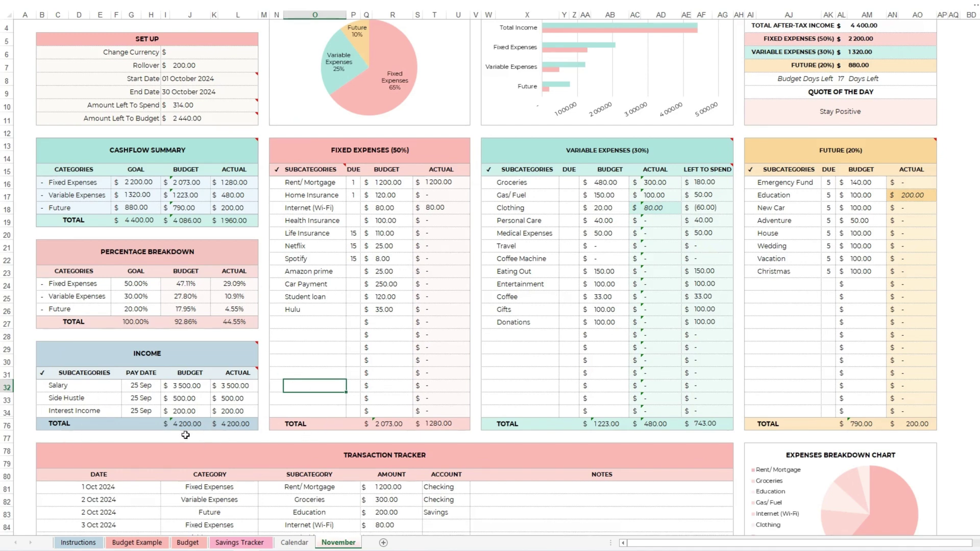
left_click_drag(143, 389, 144, 412)
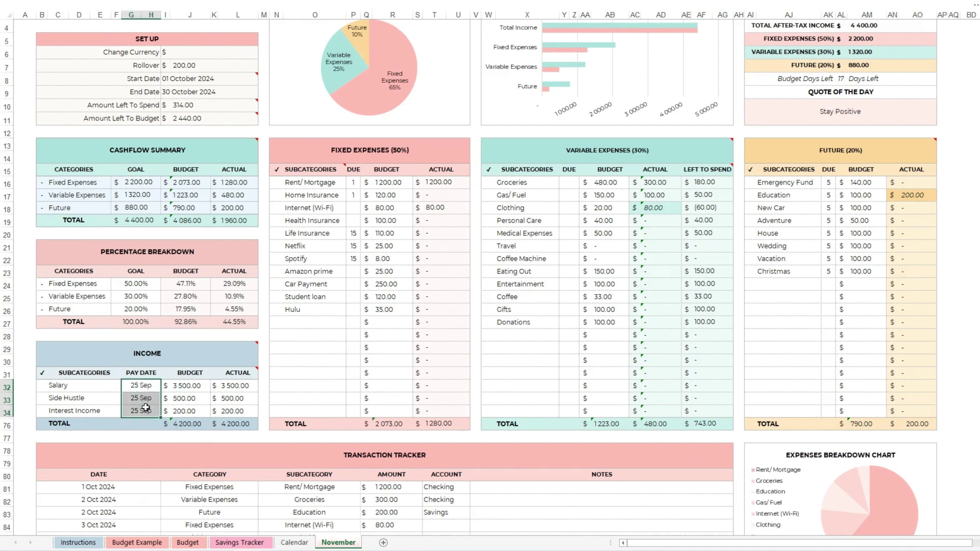
key("Delete")
left_click_drag(191, 389, 190, 412)
key("Delete")
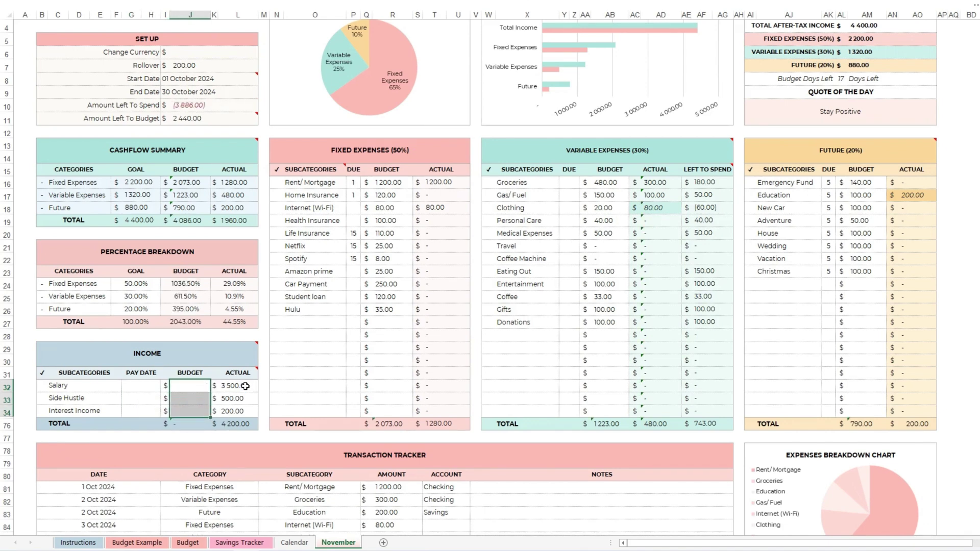
left_click_drag(239, 387, 245, 411)
key("Delete")
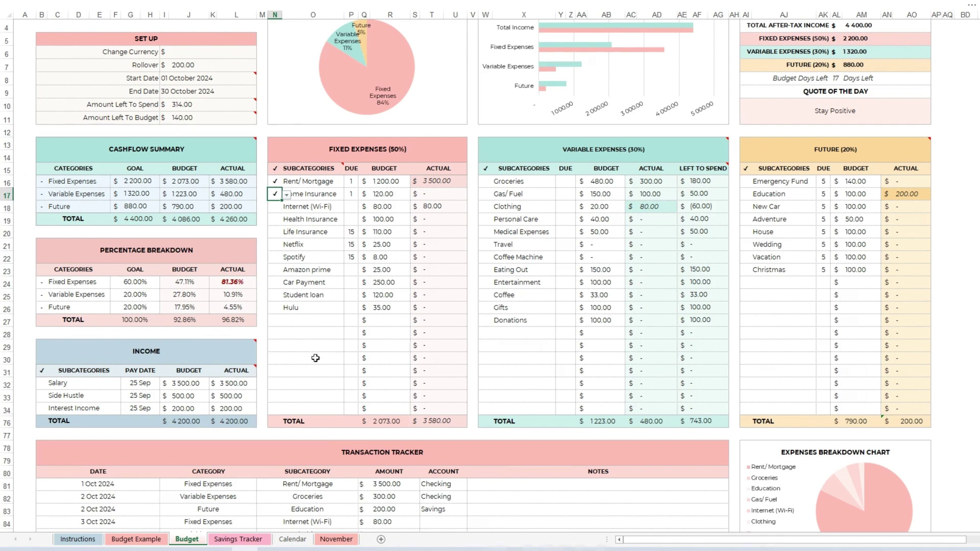
Check off Internet (Wi-Fi) in the Fixed Expenses table of the Budget sheet
left_click(313, 358)
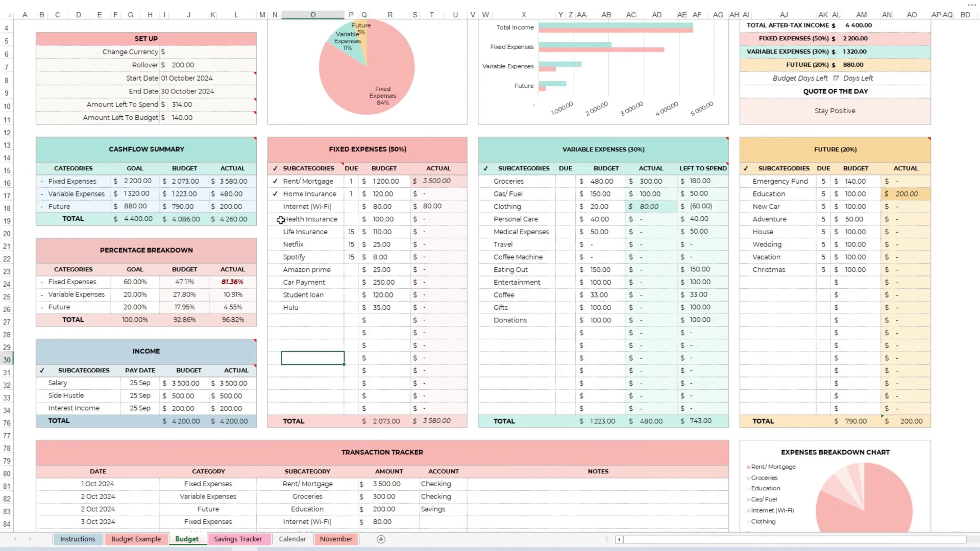
left_click(280, 208)
left_click(286, 208)
left_click(276, 220)
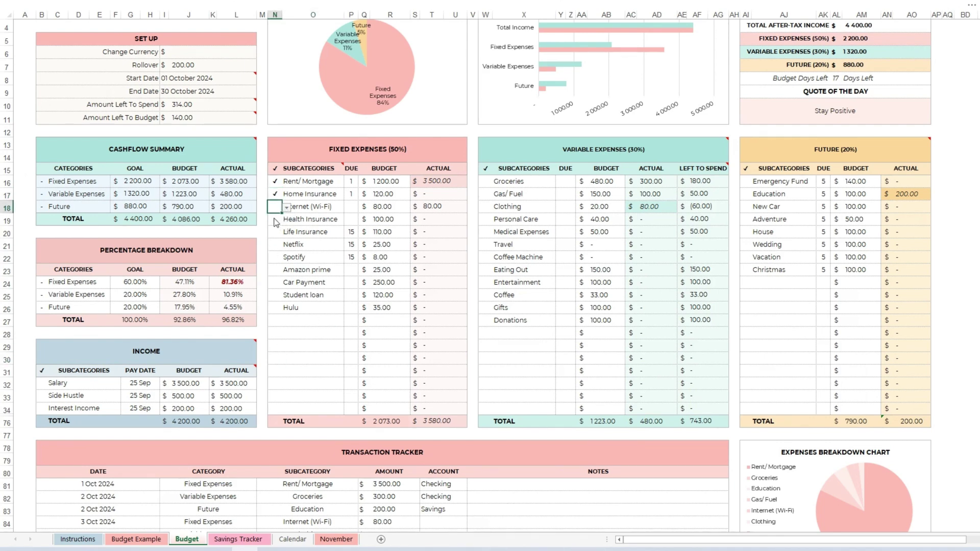
left_click(278, 191)
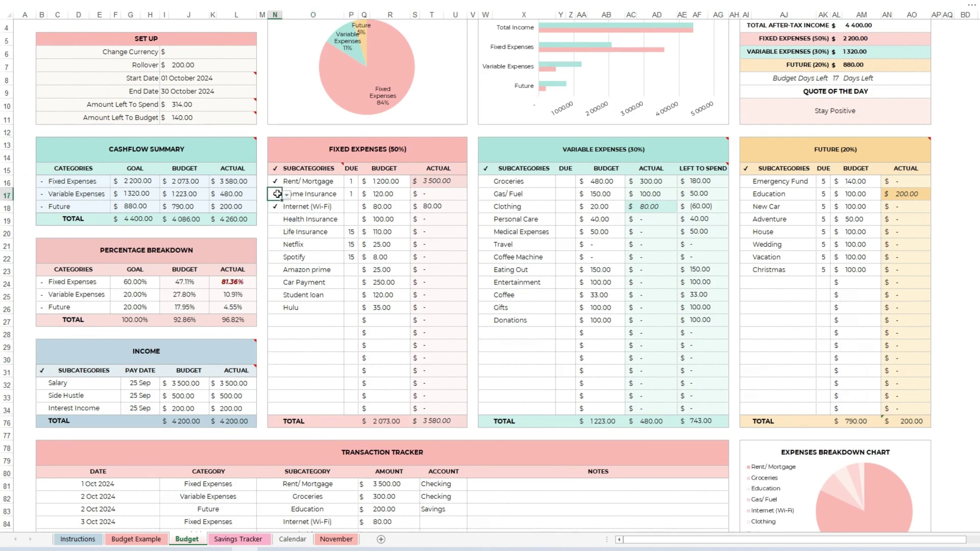
Clear the checkmarks in the Fixed Expenses table from Rent/ Mortgage down to Life Insurance
left_click(305, 373)
left_click_drag(276, 181, 275, 234)
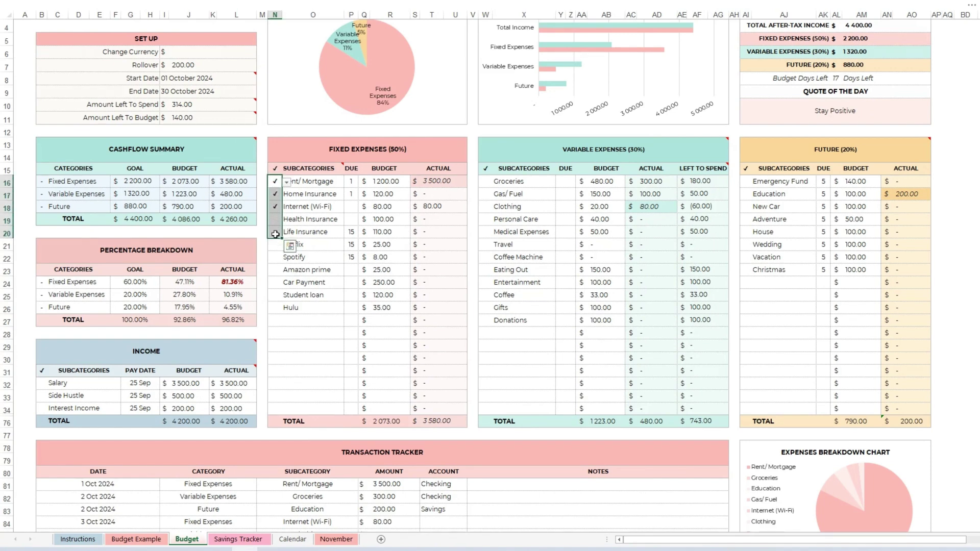
key("Delete")
left_click(332, 352)
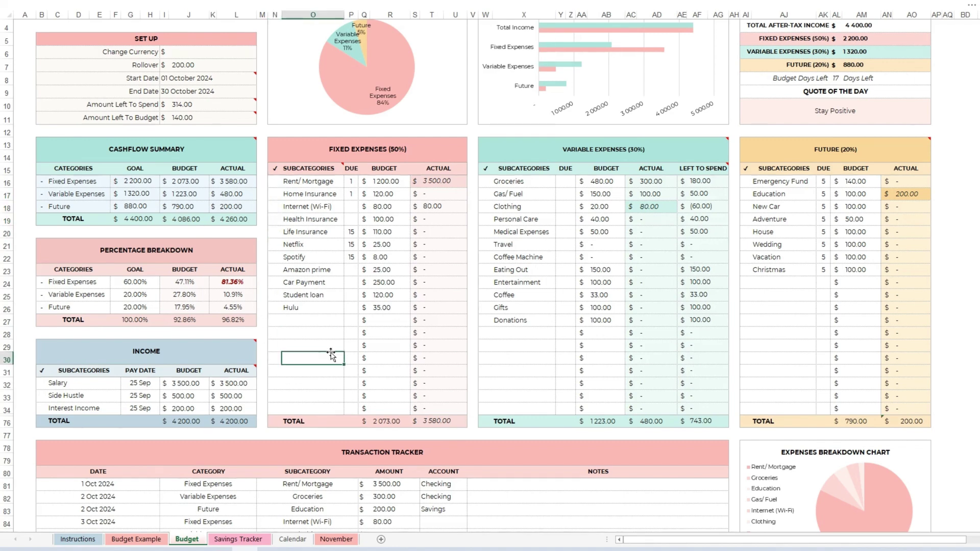
Check off Groceries in the Variable Expenses table and Emergency Fund in the Future table
left_click(485, 182)
left_click(496, 183)
left_click(495, 196)
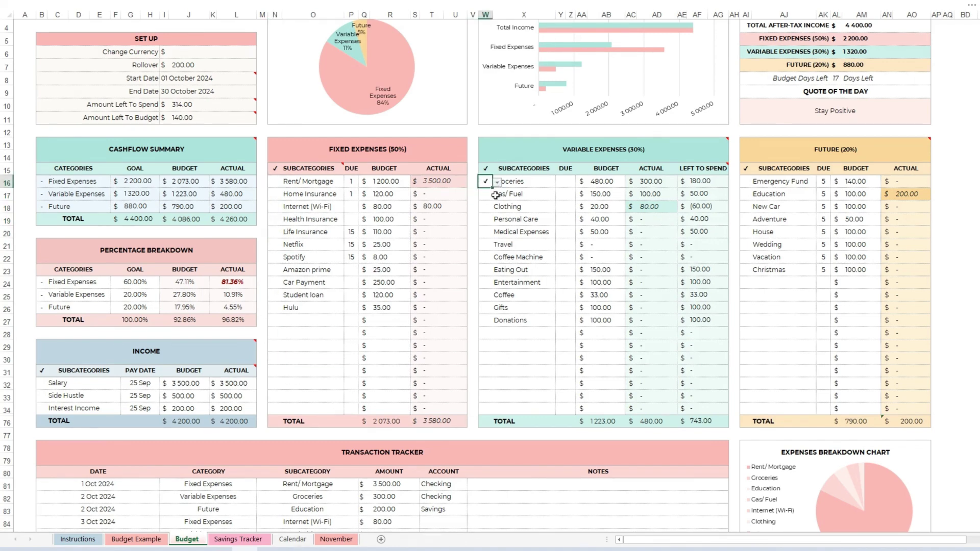
left_click(745, 183)
left_click(757, 183)
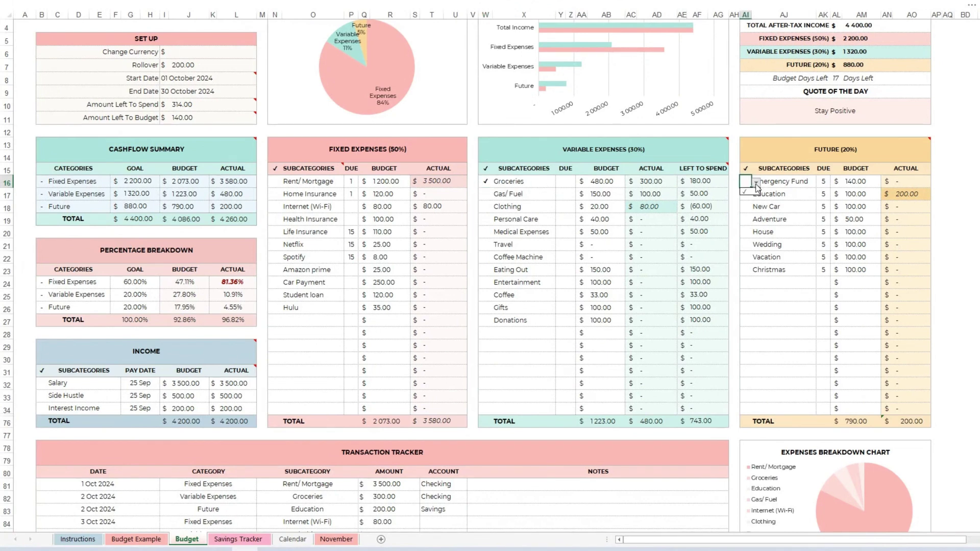
left_click(746, 193)
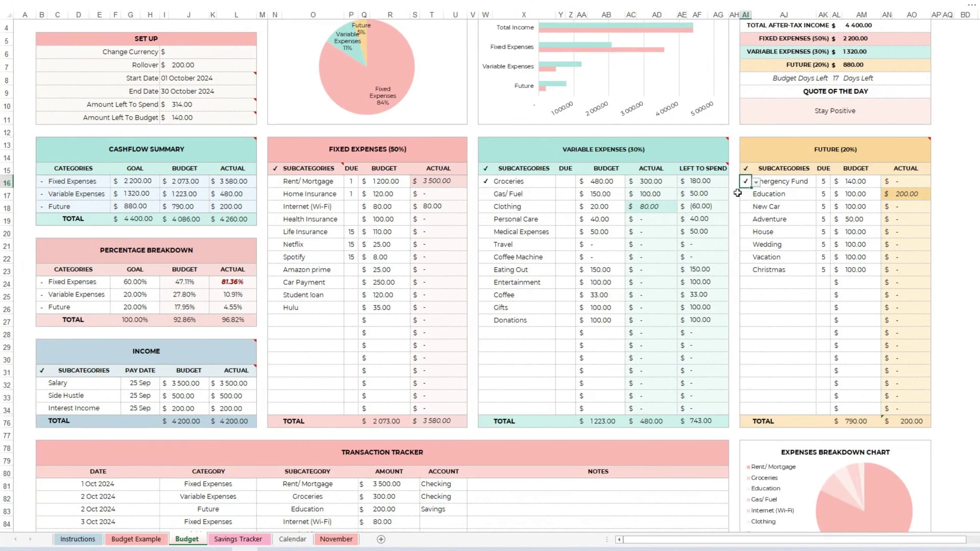
Check off Salary in the Income table
left_click(46, 384)
left_click(51, 385)
left_click(45, 397)
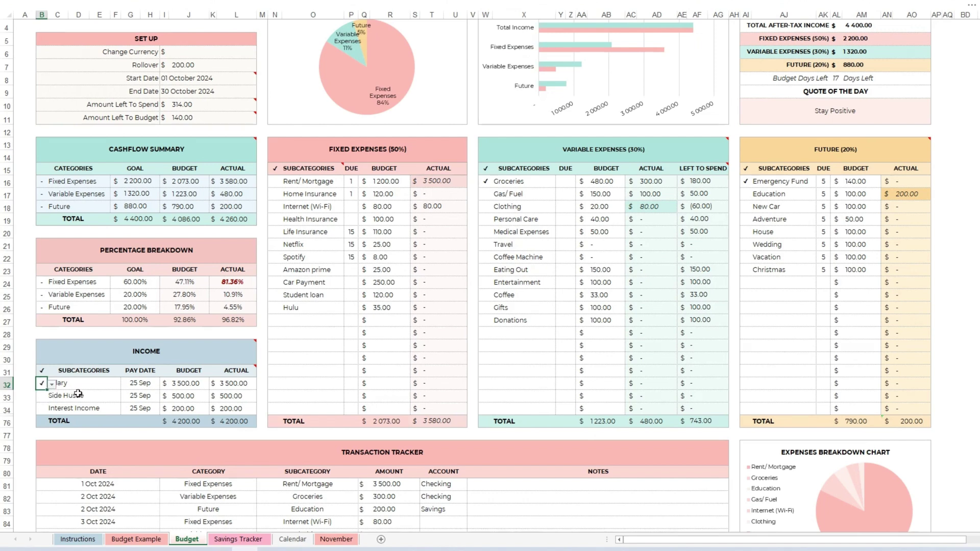
left_click(83, 386)
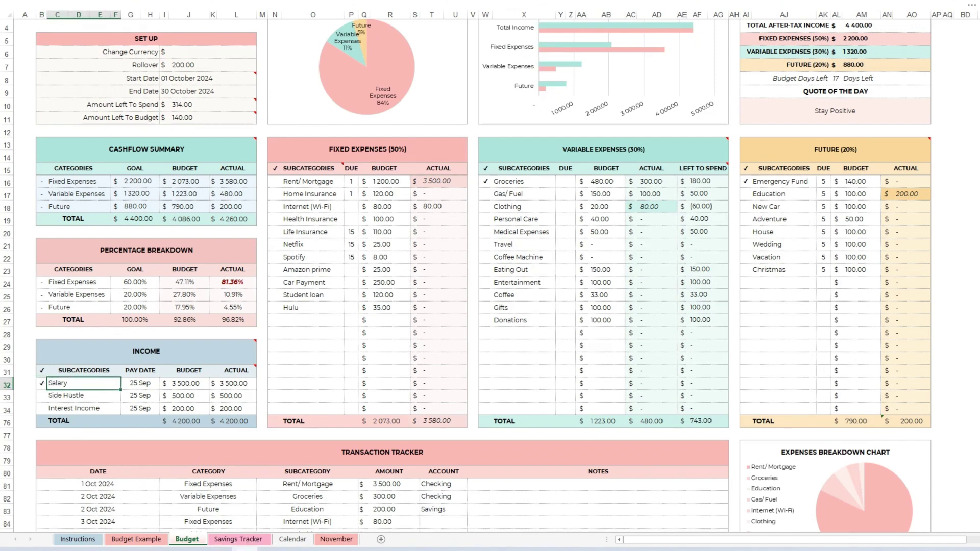
Go to the Savings Tracker and, in its Savings2 copy, clear the goal names from Holiday Gifts to Bags
left_click(245, 544)
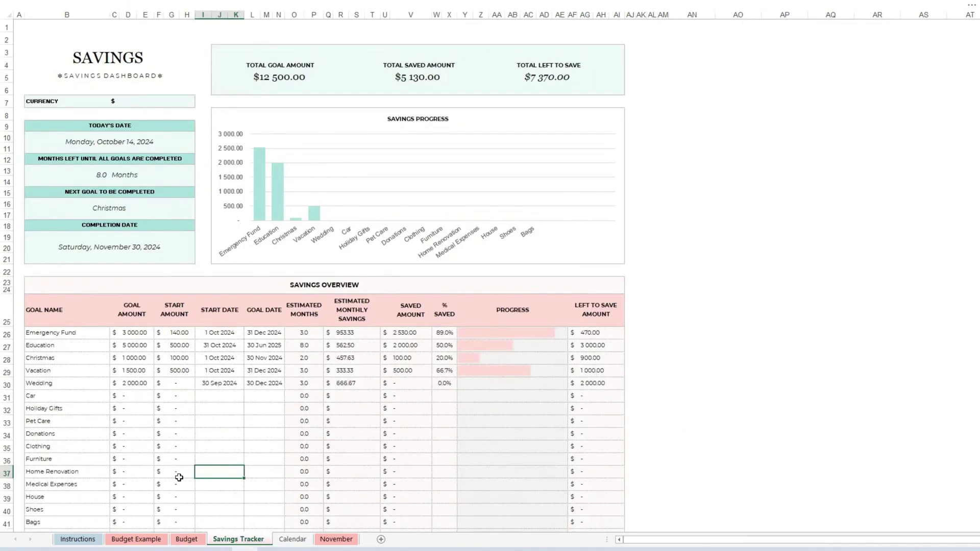
scroll(179, 479, "down", 1)
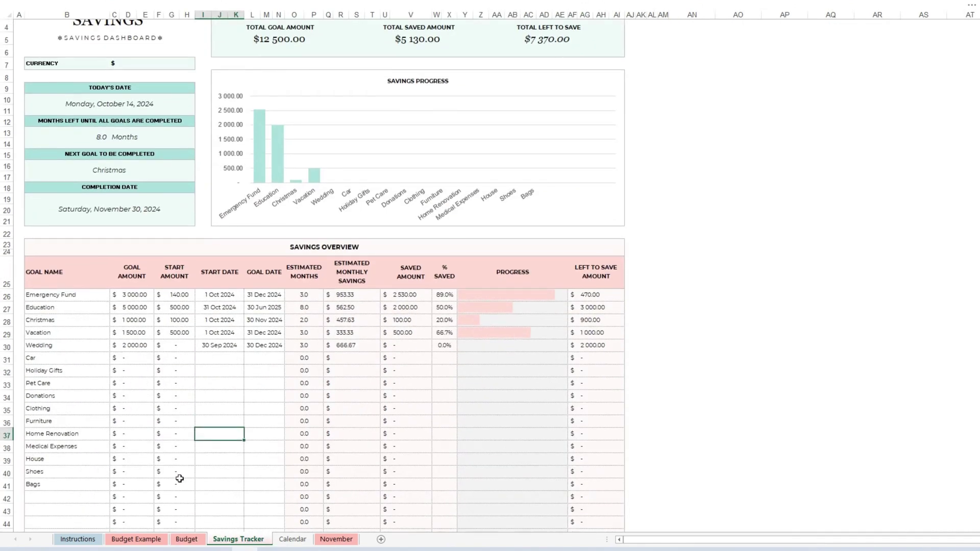
left_click(88, 498)
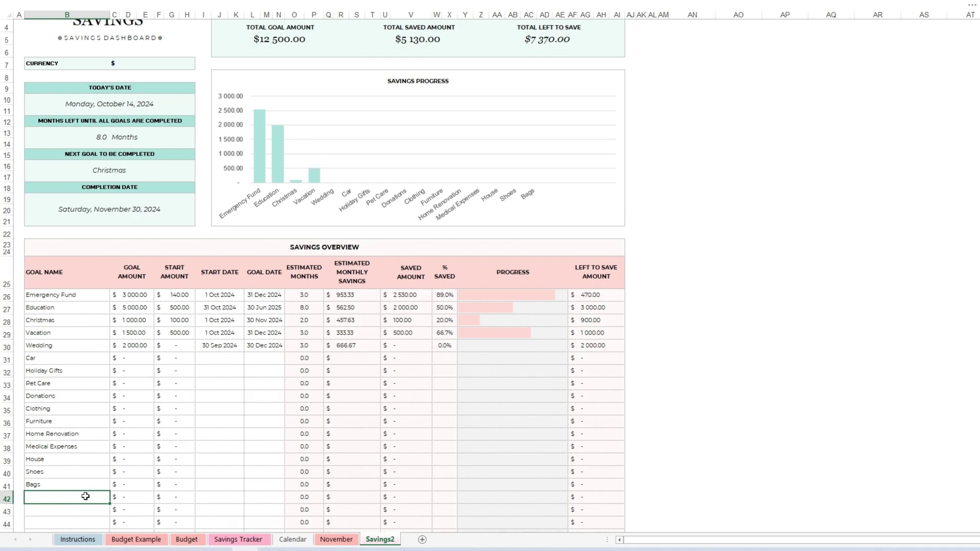
left_click_drag(49, 371, 54, 484)
key("Delete")
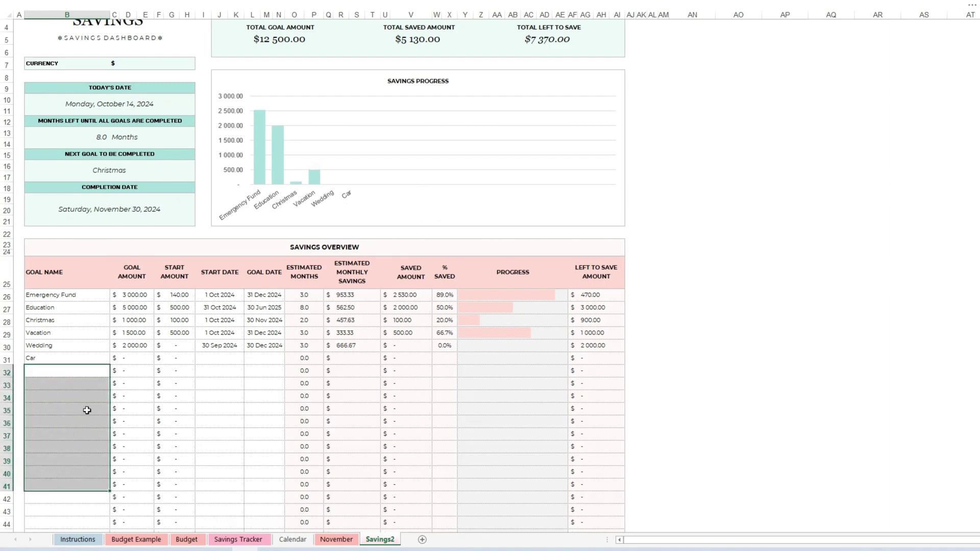
Clear the goal amounts, start amounts, start dates and goal dates of the goals in the Savings Overview
left_click_drag(134, 296, 136, 343)
key("Delete")
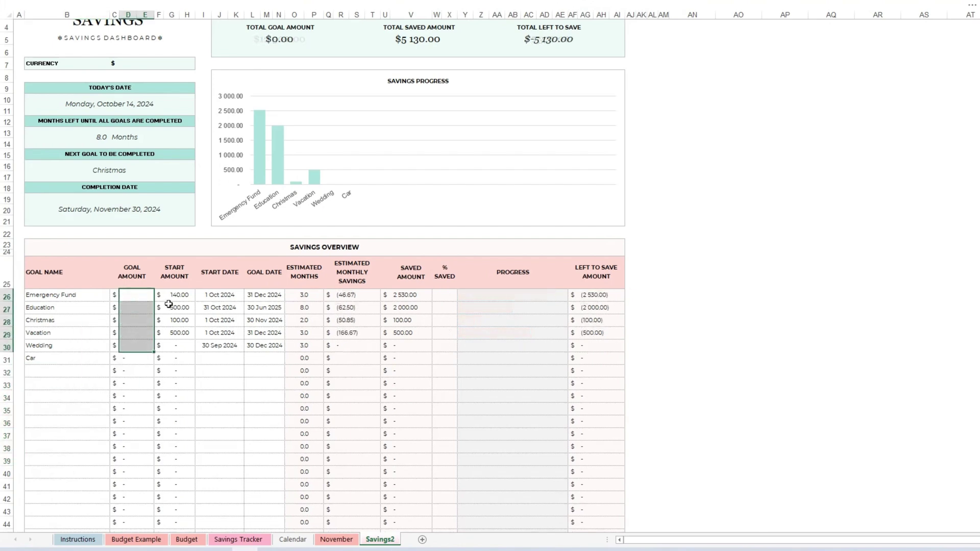
left_click_drag(174, 295, 178, 346)
key("Delete")
left_click_drag(221, 297, 220, 360)
key("Delete")
left_click_drag(265, 296, 257, 358)
key("Delete")
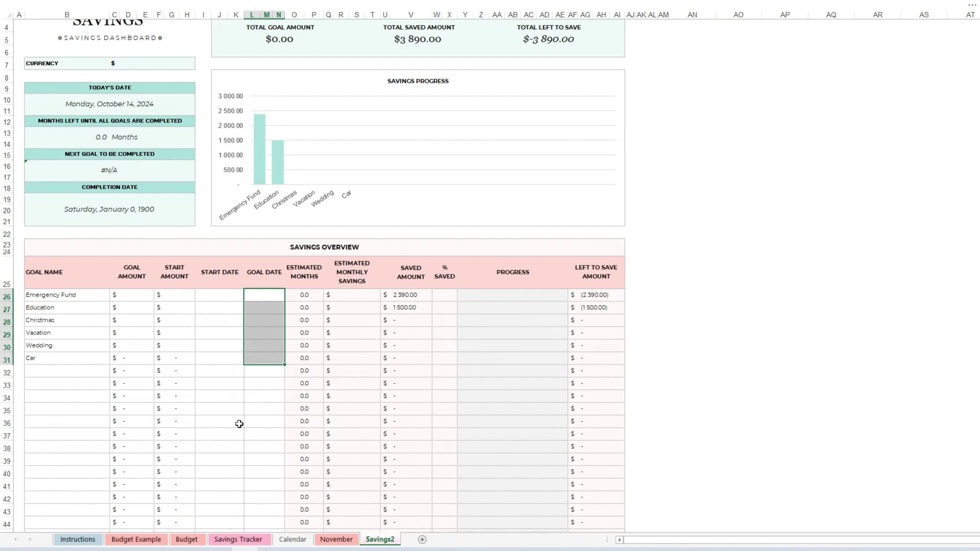
Clear the dates, amounts, subcategories and activities of the entries in the Savings2 Transactions Tracker
scroll(238, 425, "down", 6)
left_click_drag(85, 371, 87, 400)
key("Delete")
left_click_drag(146, 379, 147, 459)
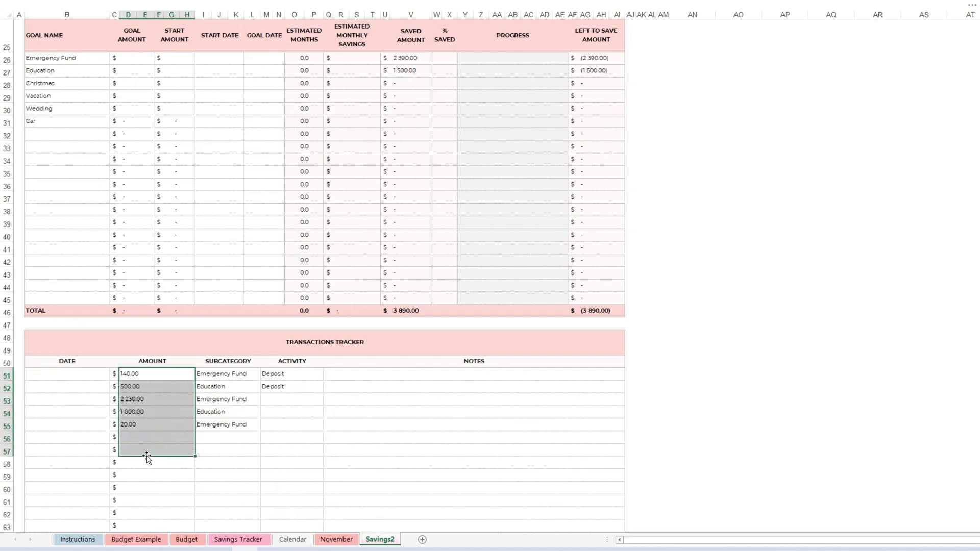
key("Delete")
left_click_drag(247, 374, 216, 442)
key("Delete")
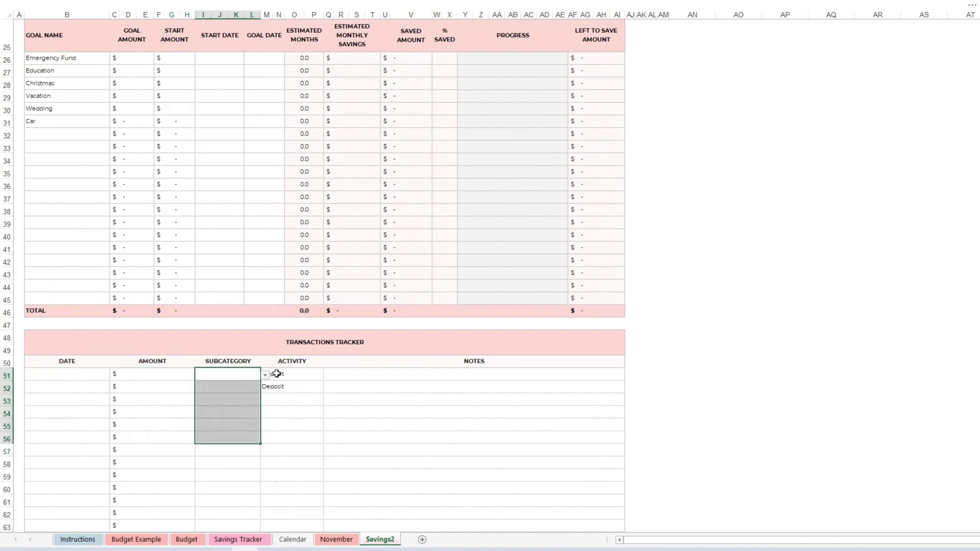
left_click_drag(277, 374, 278, 385)
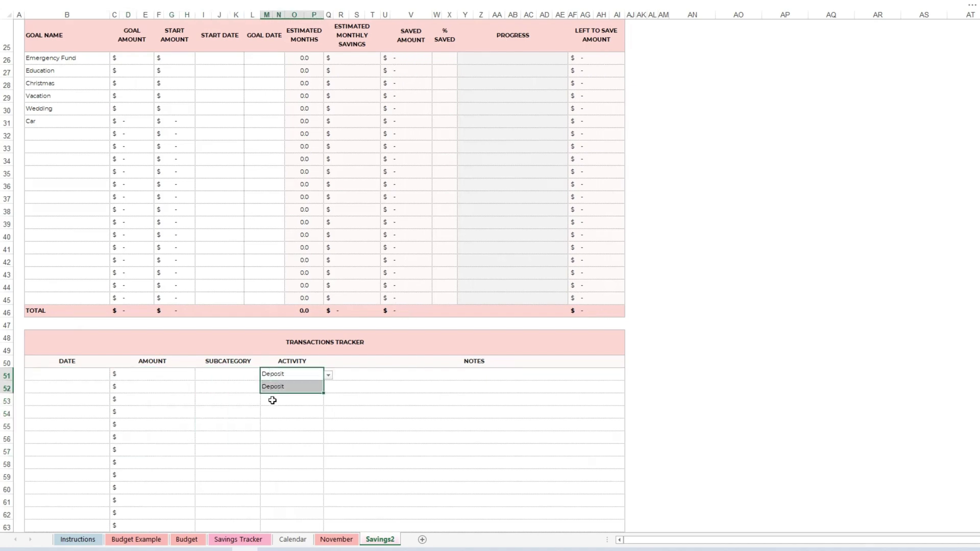
key("Delete")
Enter goal amounts: Emergency Fund 600, Education 2000, Christmas 1500, Vacation 1500, Wedding 5000 and Car 6000
scroll(298, 420, "up", 7)
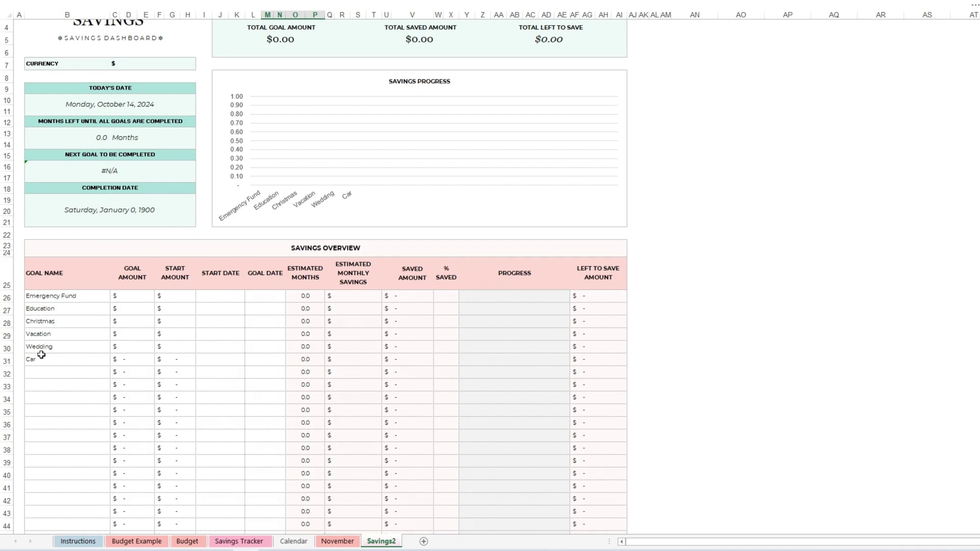
left_click(134, 298)
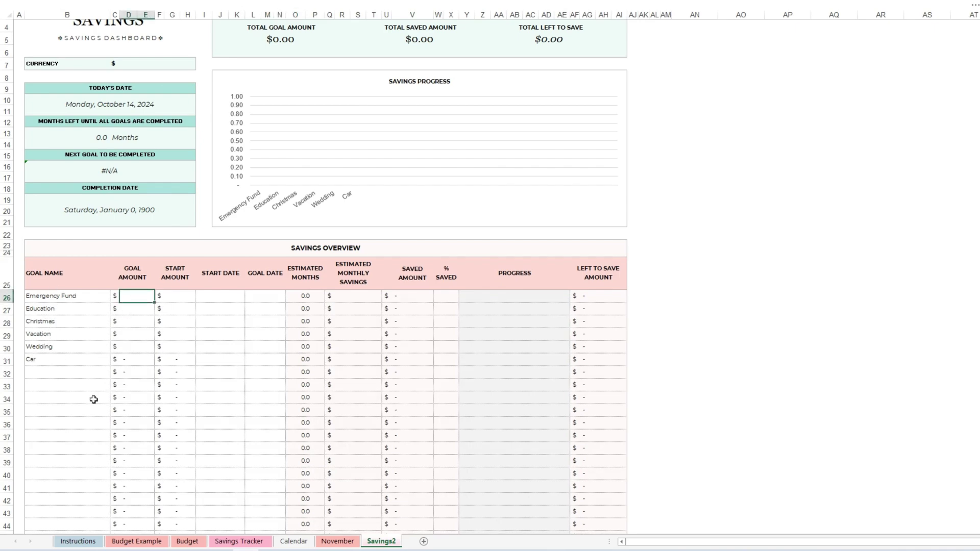
type("600")
key("Return")
type("2000")
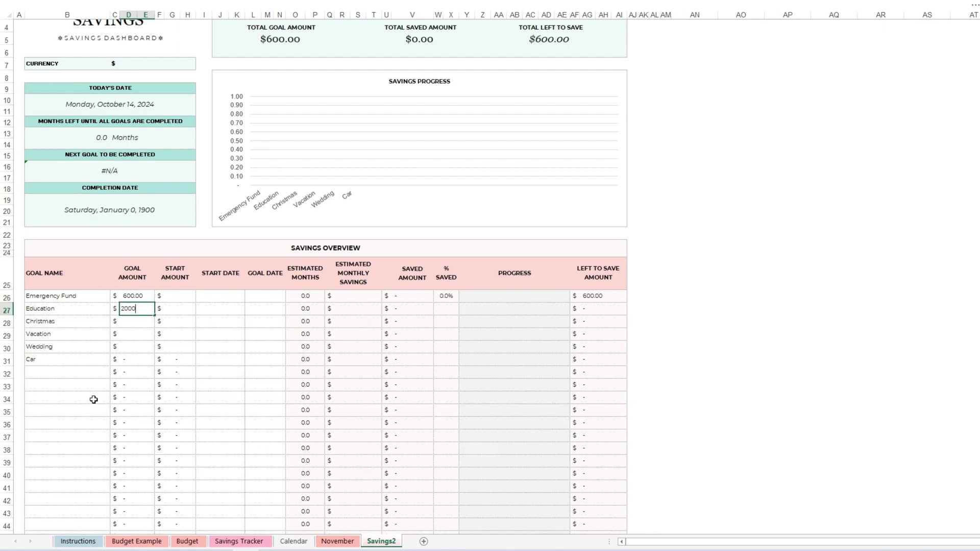
key("Return")
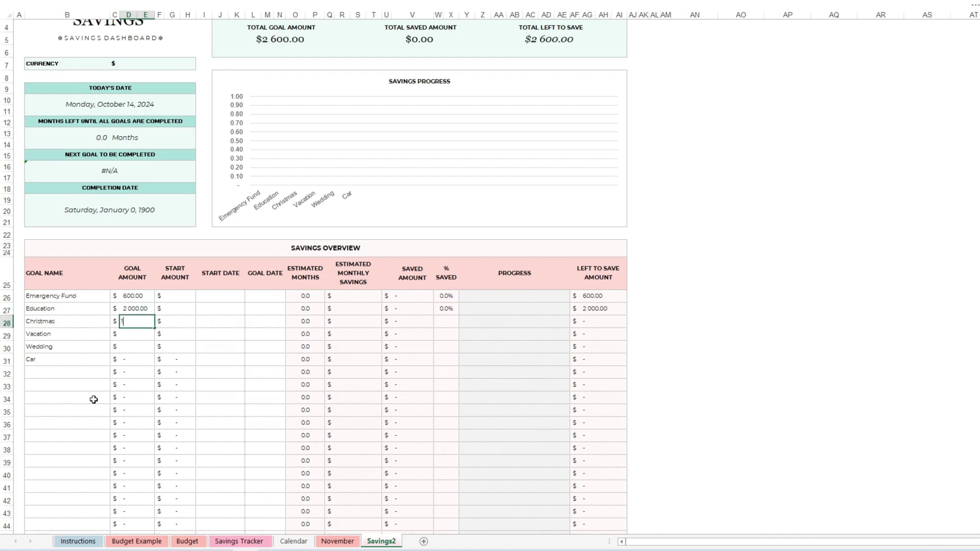
key("Return")
type("1 50")
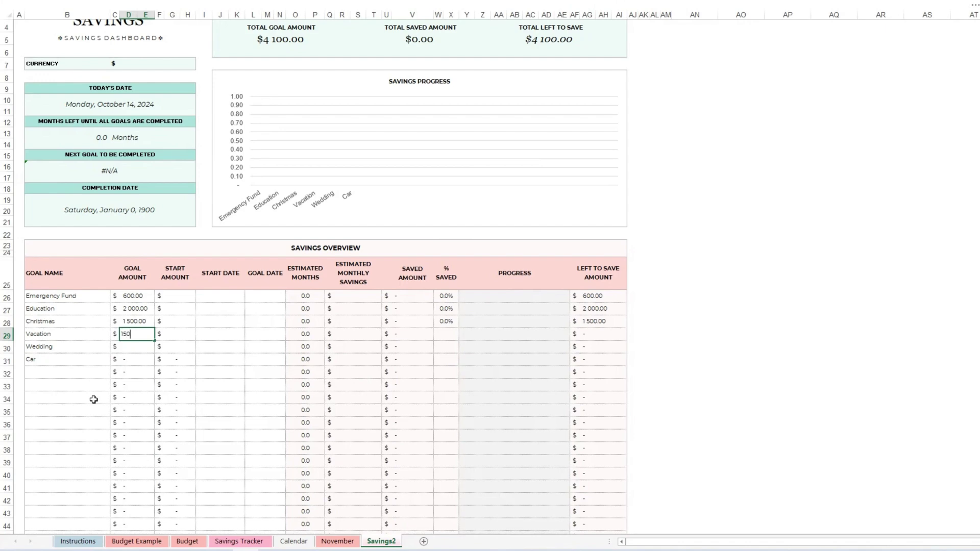
type("0")
key("Return")
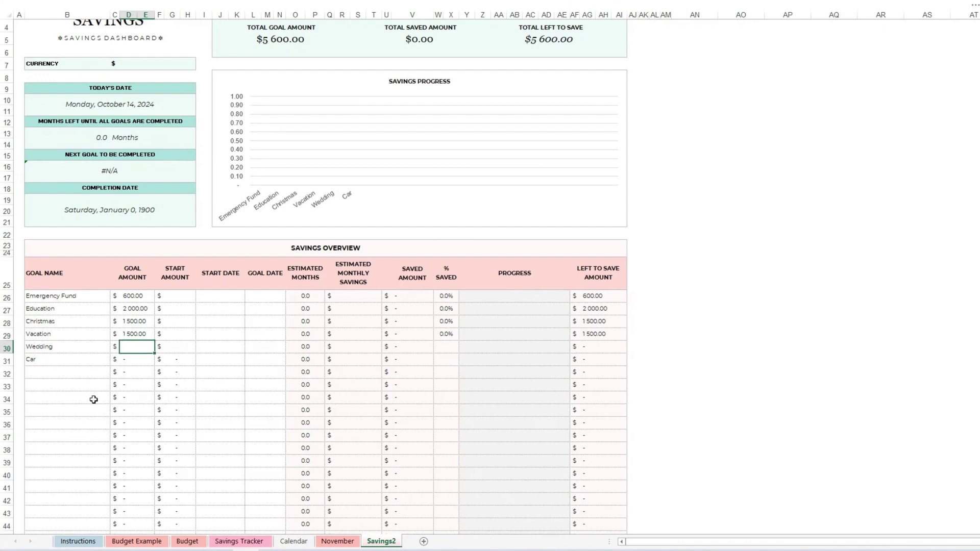
key("Return")
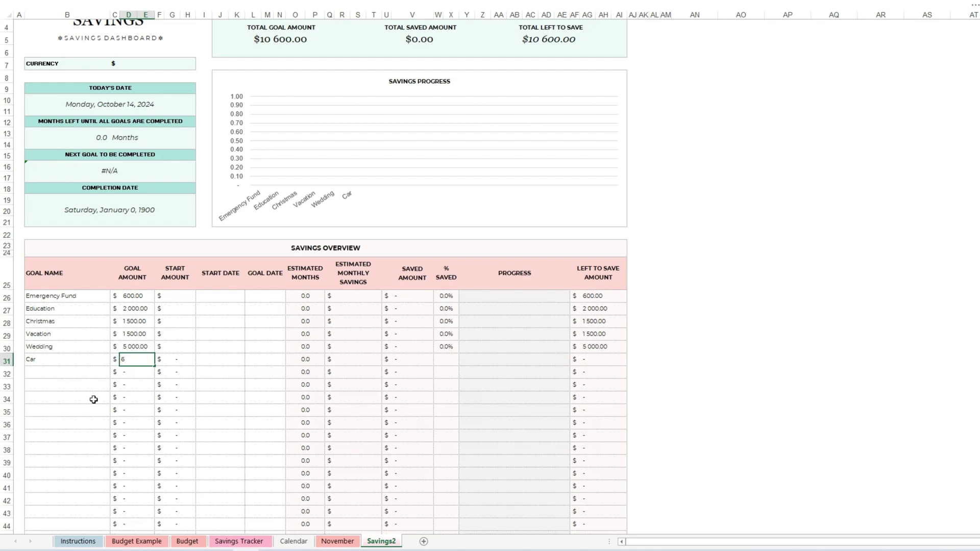
key("Return")
Enter a start amount of 200 for Emergency Fund and 0 for Education, Christmas, Vacation and Wedding
left_click(177, 297)
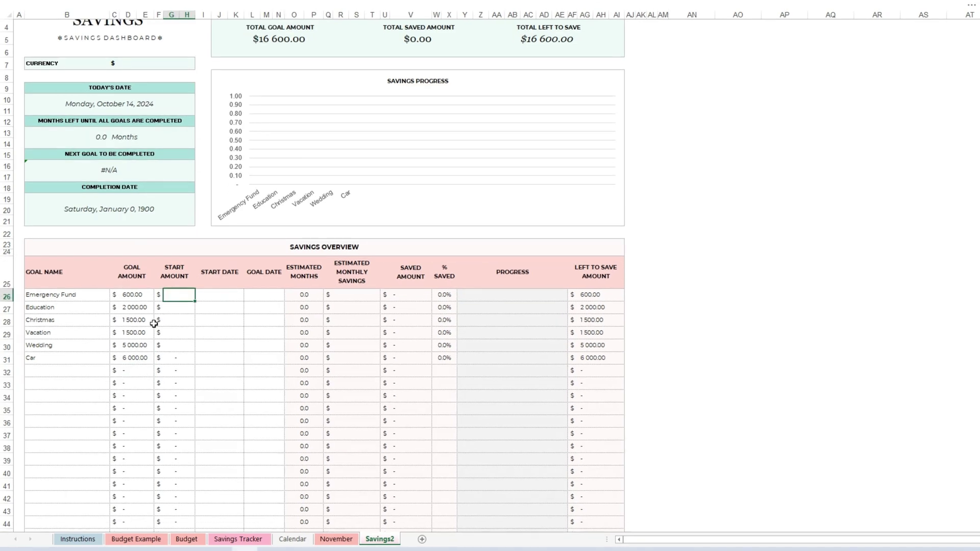
type("200")
key("Return")
type("0")
key("Return")
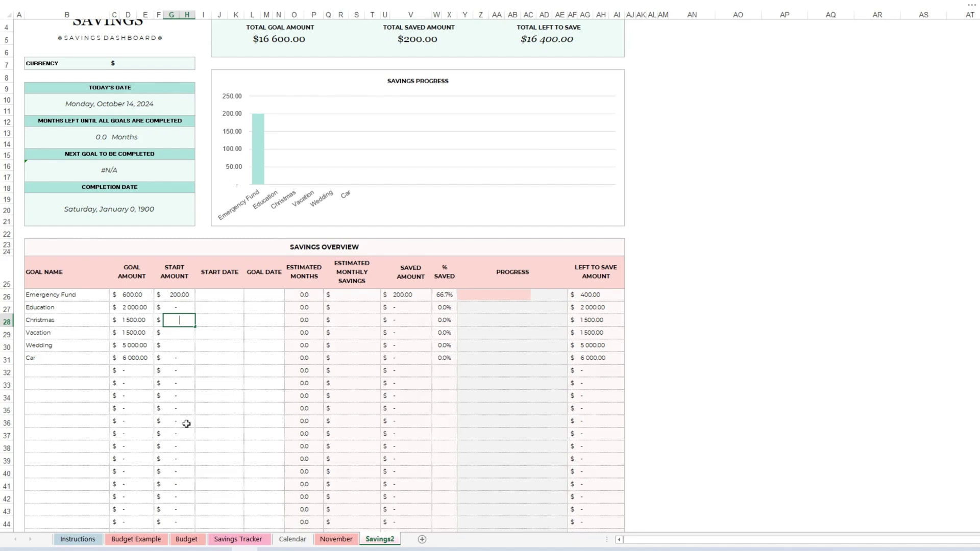
type("0")
key("Return")
type("0")
key("Return")
type("0")
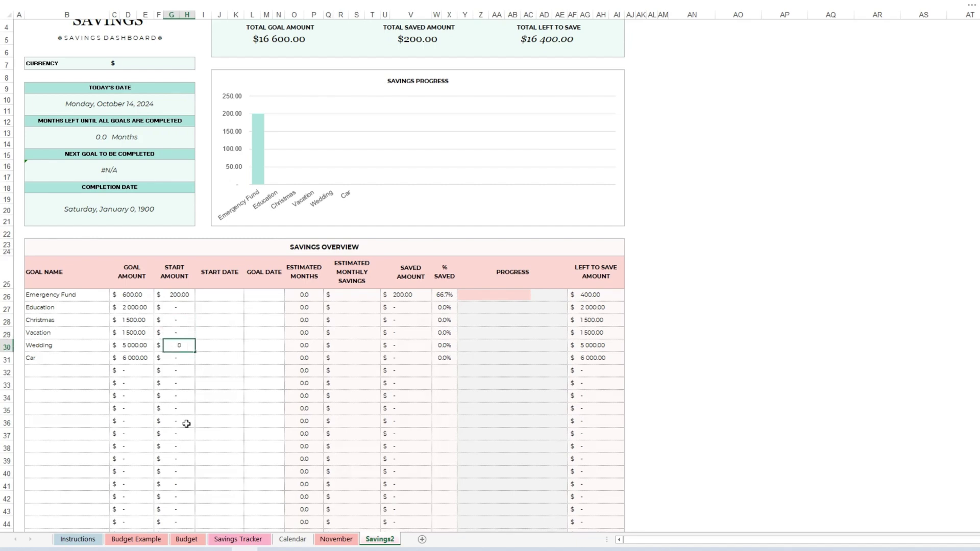
key("Return")
key("Return")
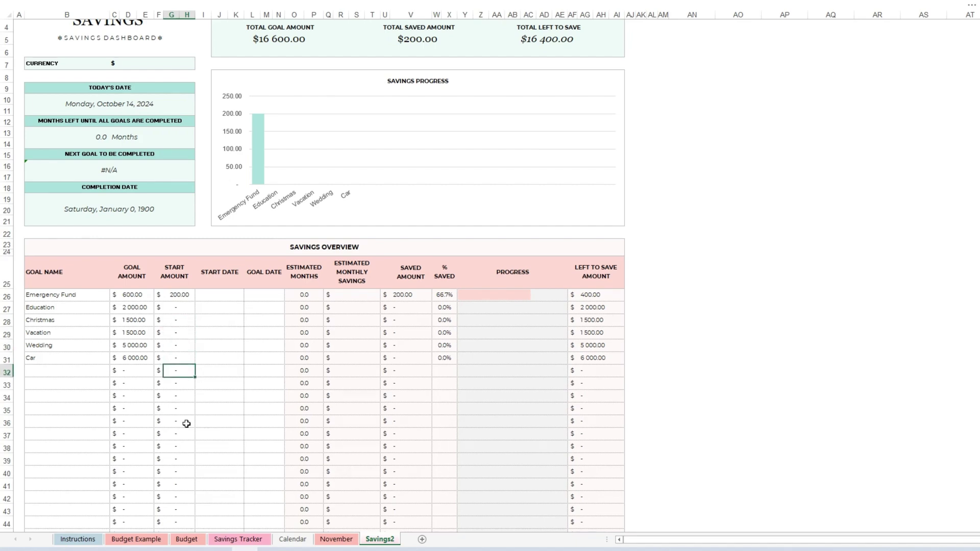
Set the start date of Emergency Fund, Education, Christmas and Vacation to 1 Oct 2024
scroll(186, 424, "up", 1)
left_click_drag(232, 332, 236, 368)
left_click(237, 338)
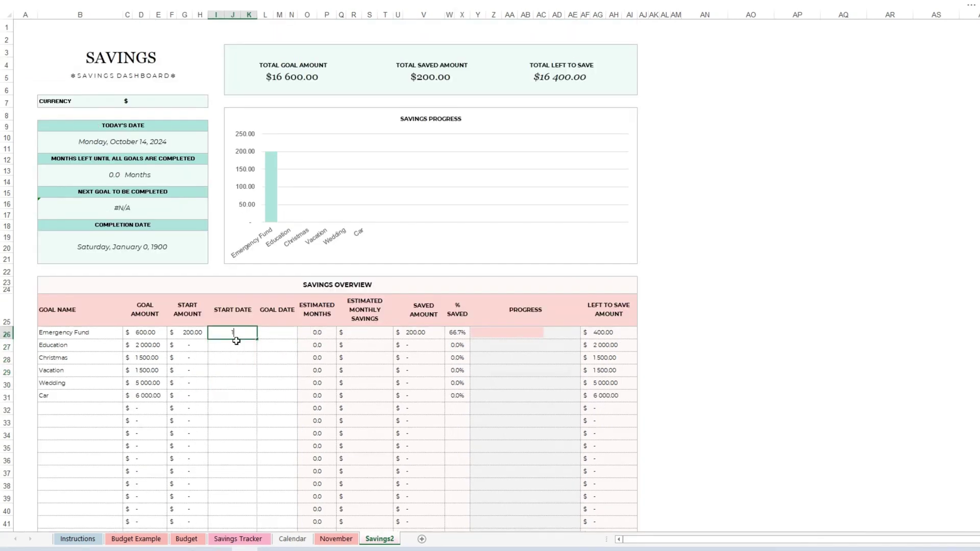
type("10-1-2024")
key("Return")
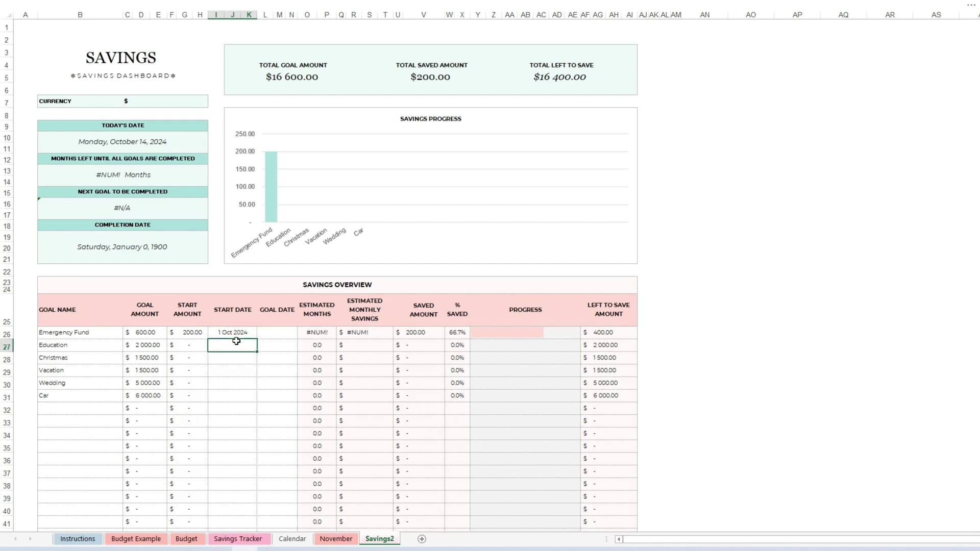
type("10")
type("-1-2024")
key("Return")
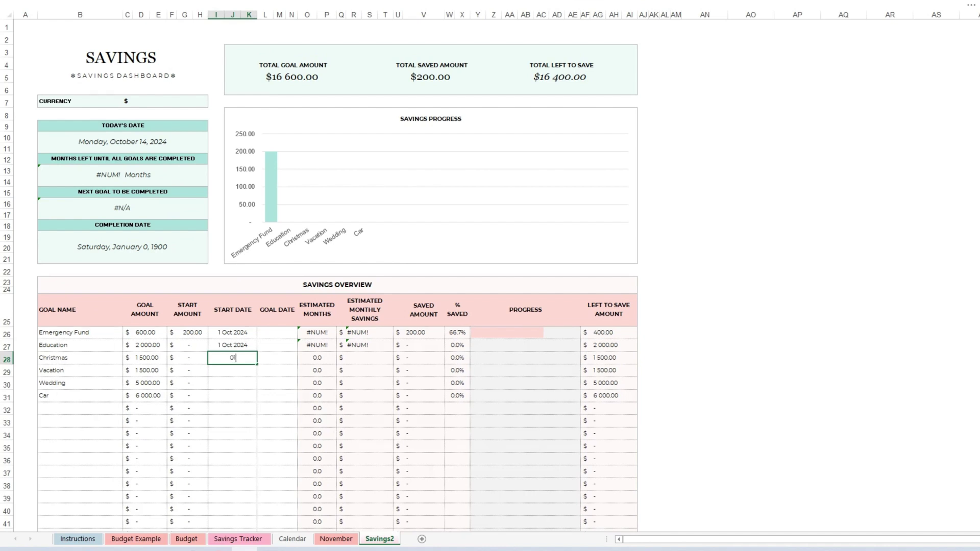
type("10-1-2024")
key("Return")
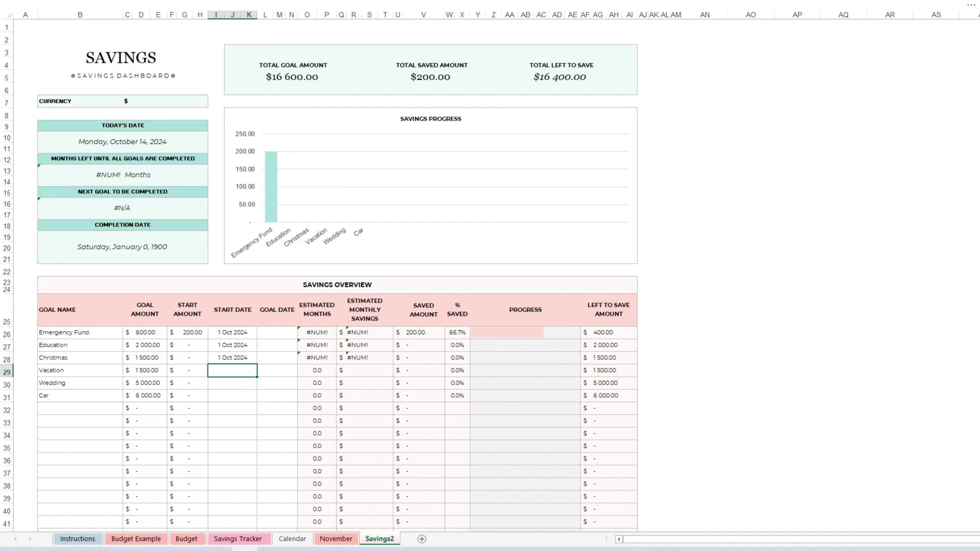
type("10-1-2024")
key("Return")
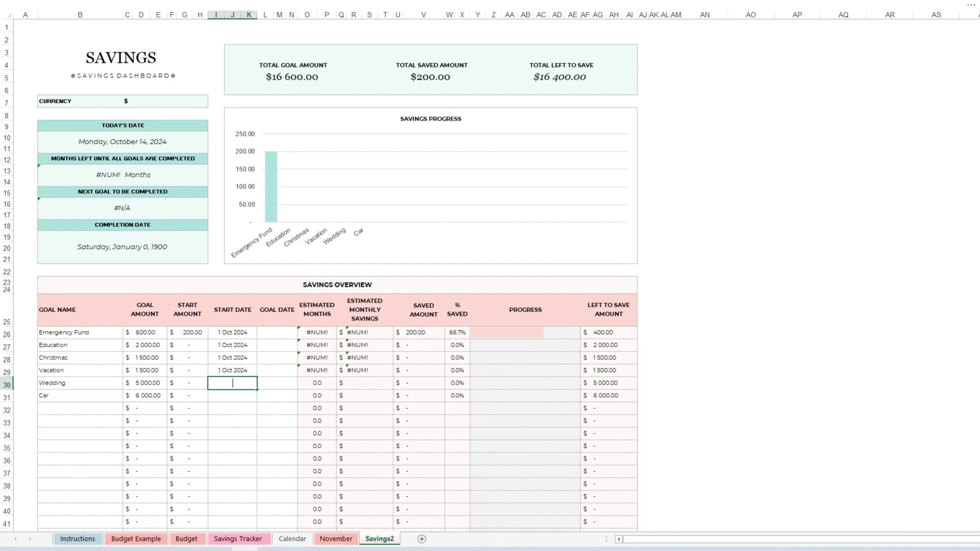
Set the start date of Wedding and Car to 1 Nov 2024
type("11-1-2024")
key("Return")
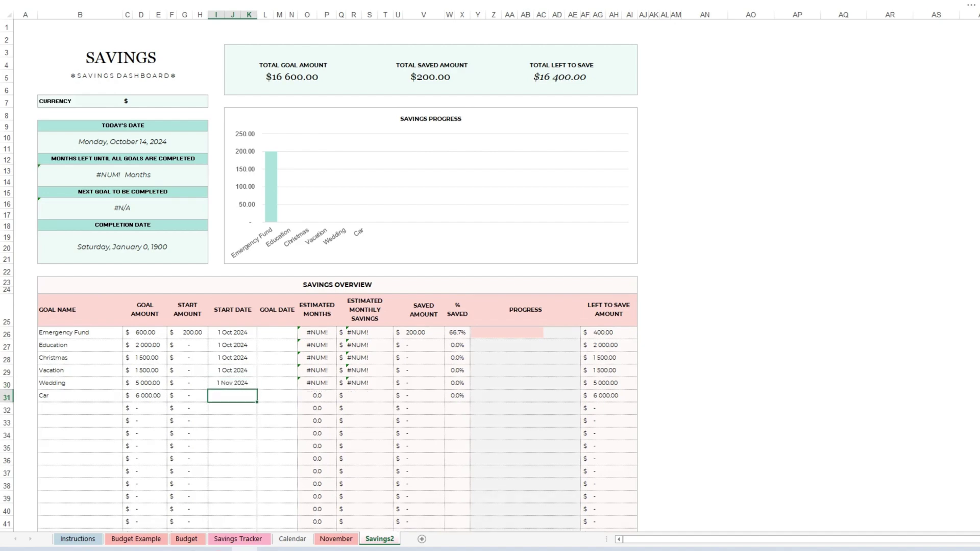
type("1")
type("1-1-2024")
key("Return")
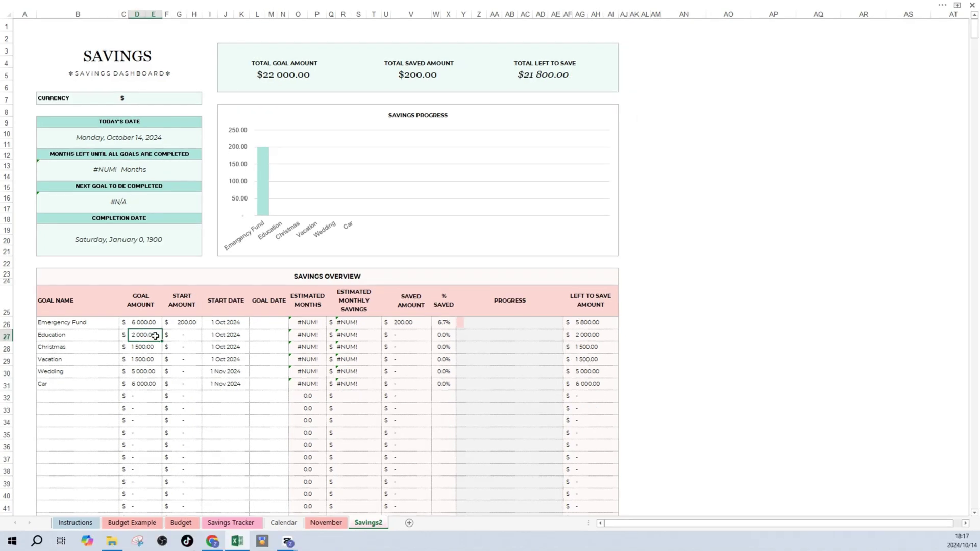
Set the goal dates of Emergency Fund to 1 Jan 2025, Education to 1 Feb 2025, and Christmas and Vacation to 30 Nov 2024
left_click(266, 322)
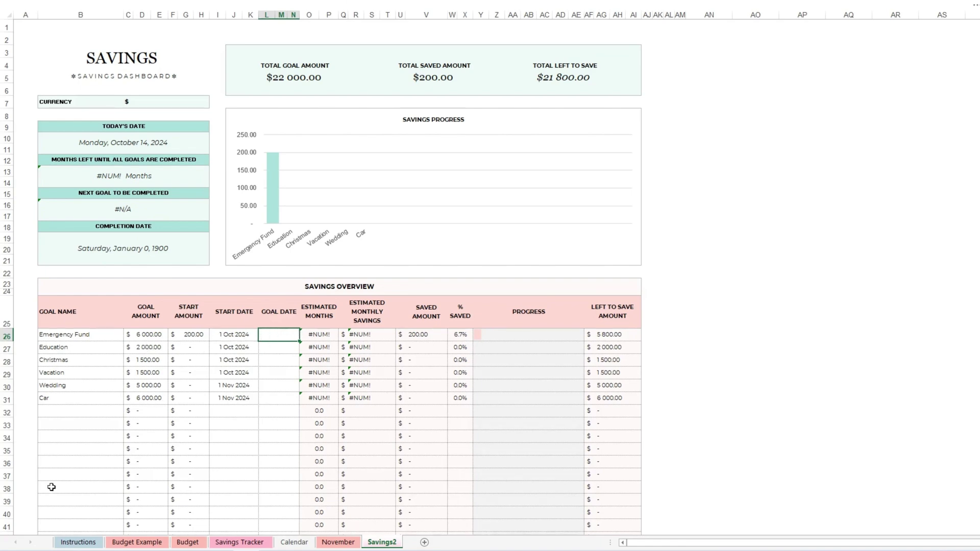
type("2025-1-1")
key("Return")
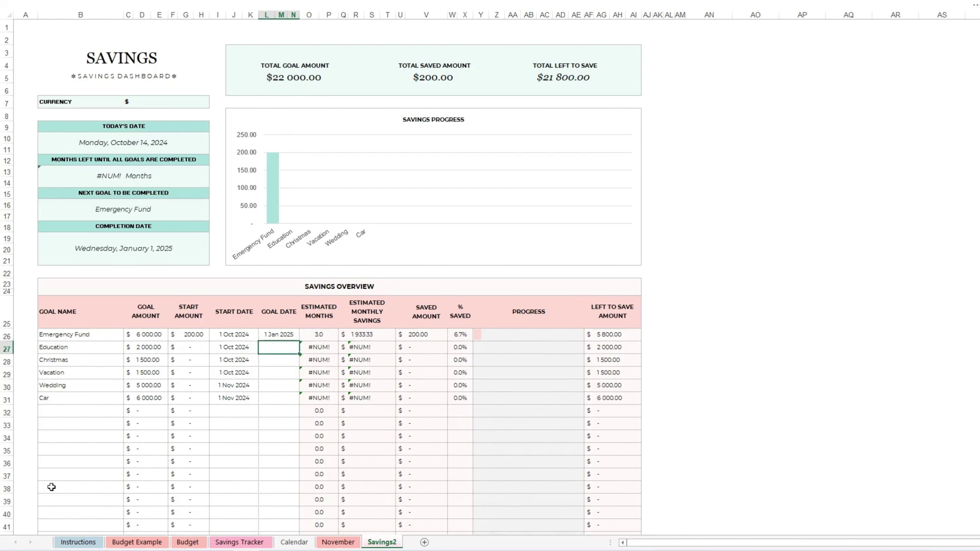
type("2025-2-1")
key("Return")
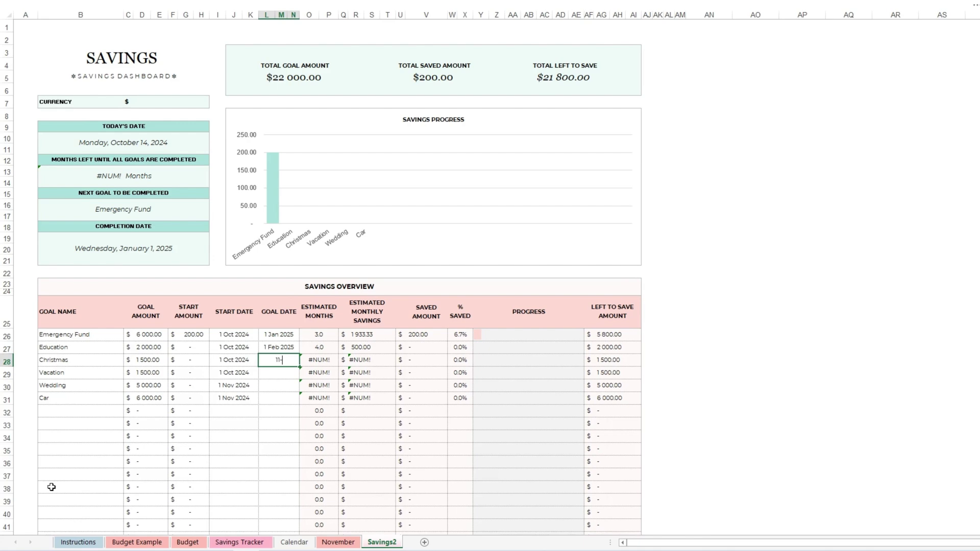
type("11-30")
key("Return")
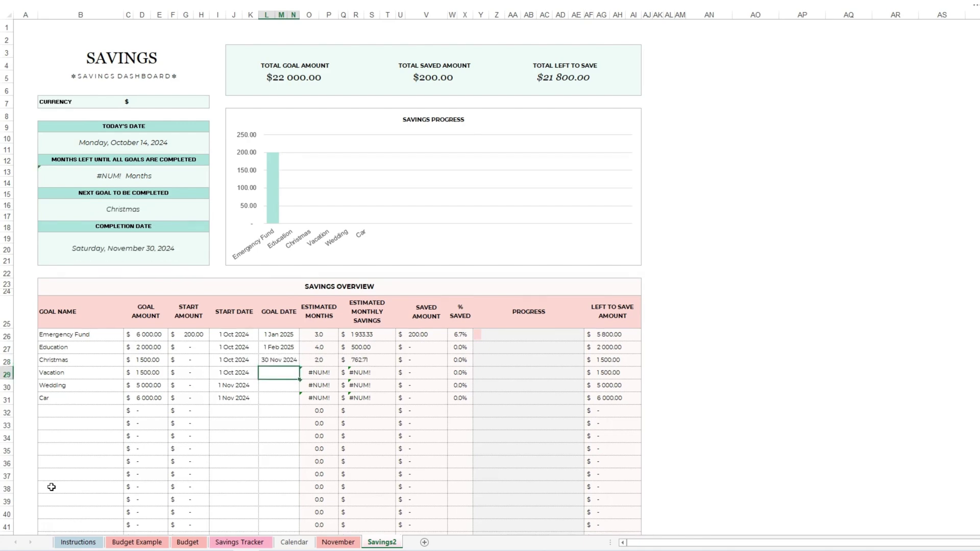
type("11-30")
key("Return")
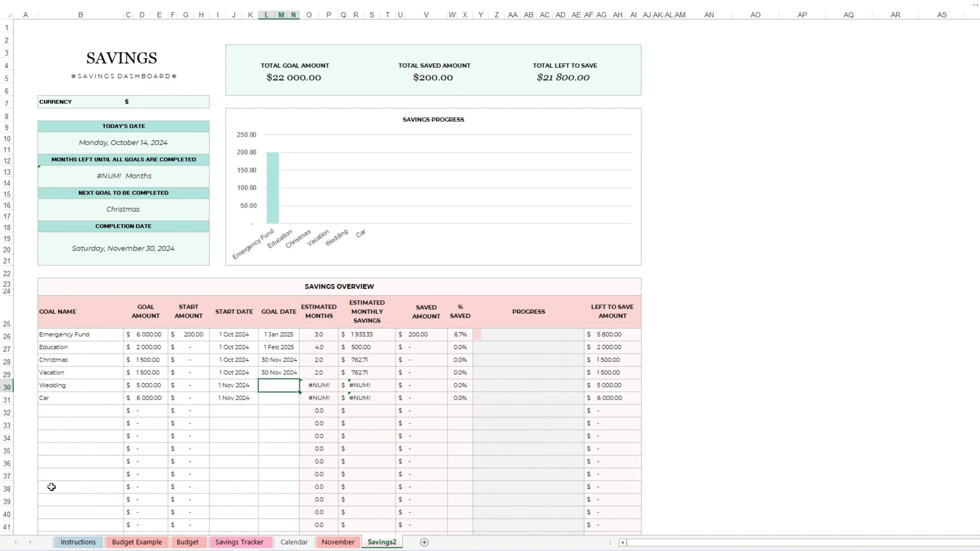
Set the goal date of Wedding to 1 Aug 2025 and of Car to 1 Nov 2025
type("2025")
type("-")
type("8-1")
key("Return")
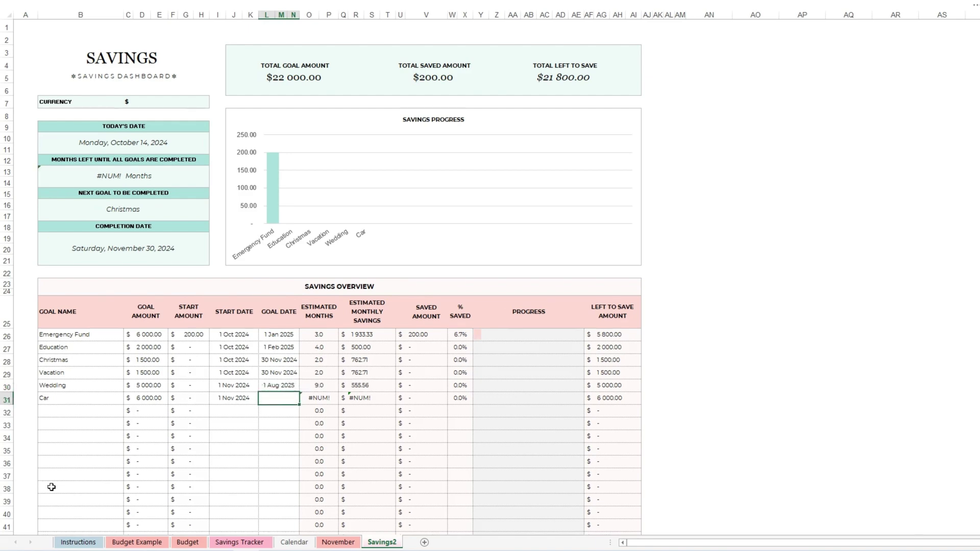
type("2025-11")
key("Return")
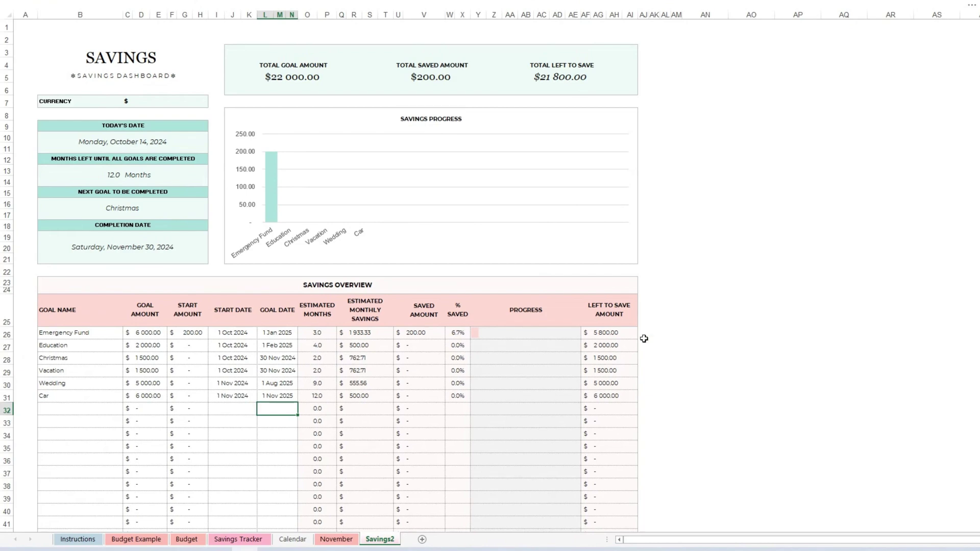
Start the first entry in the Transactions Tracker with the date 1 Oct 2024 and an amount of 200
scroll(357, 414, "down", 4)
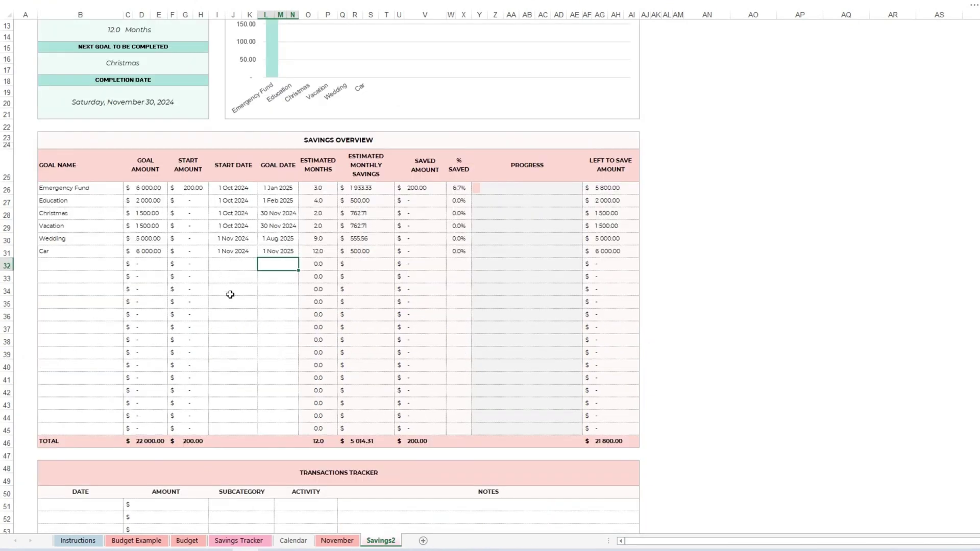
scroll(285, 405, "down", 1)
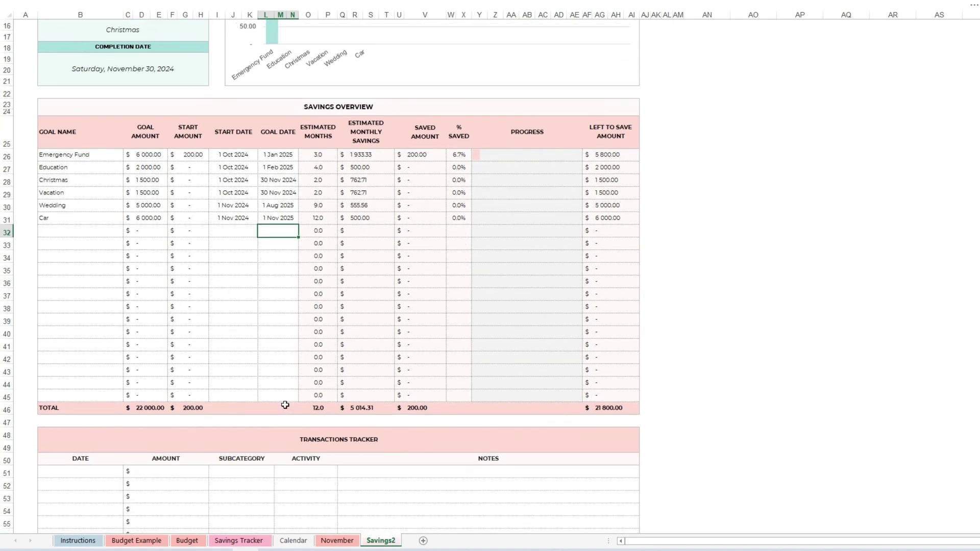
left_click(80, 476)
type("10")
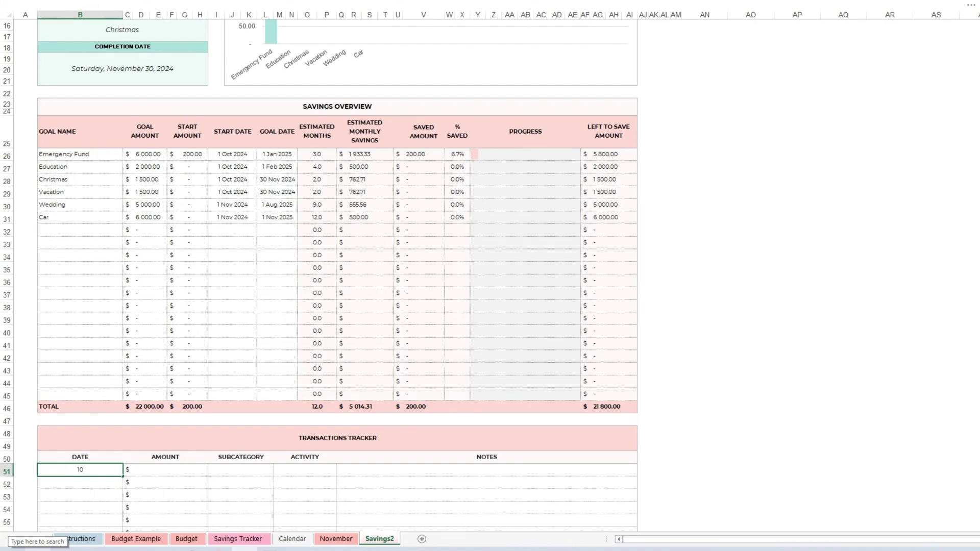
type("/1")
key("Tab")
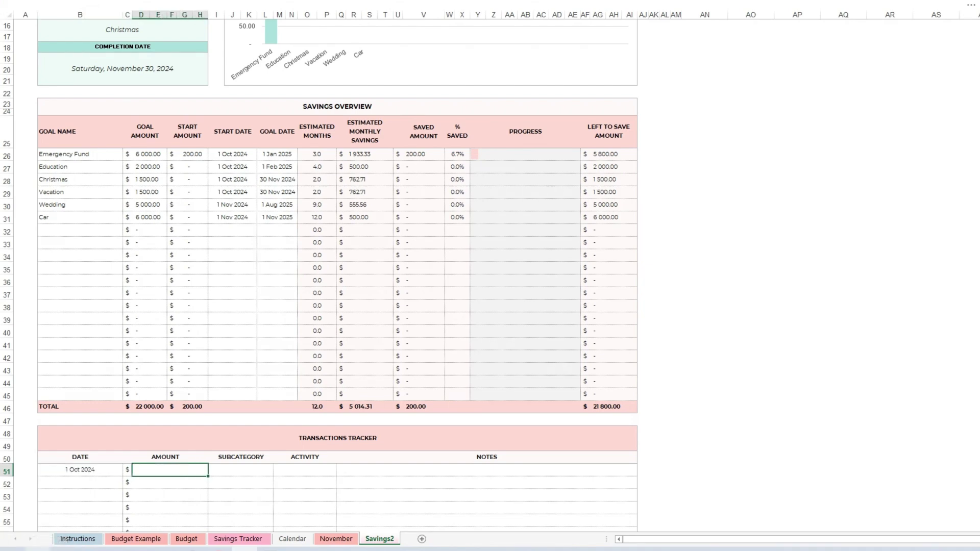
type("200")
Assign the 1 Oct transaction to the Emergency Fund subcategory and set its activity to Deposit
left_click(241, 471)
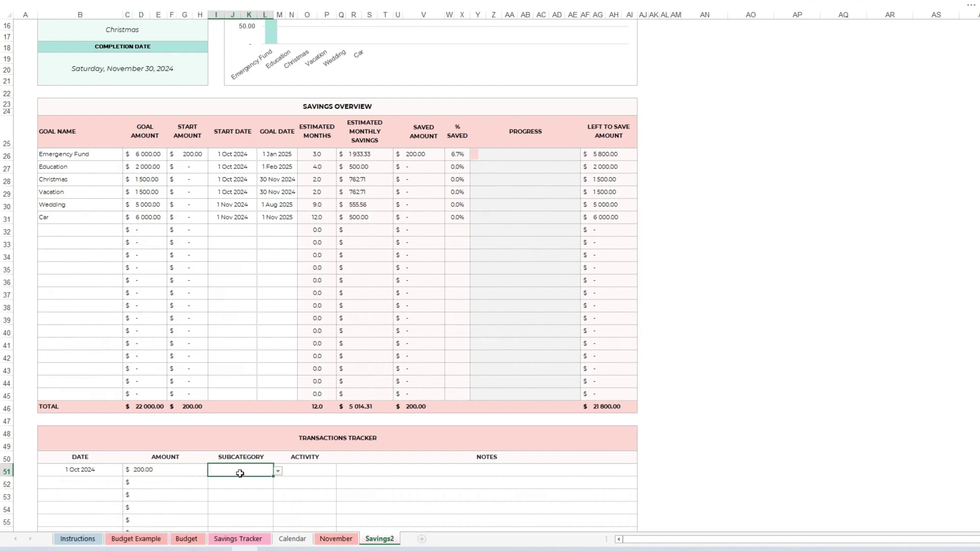
left_click(278, 472)
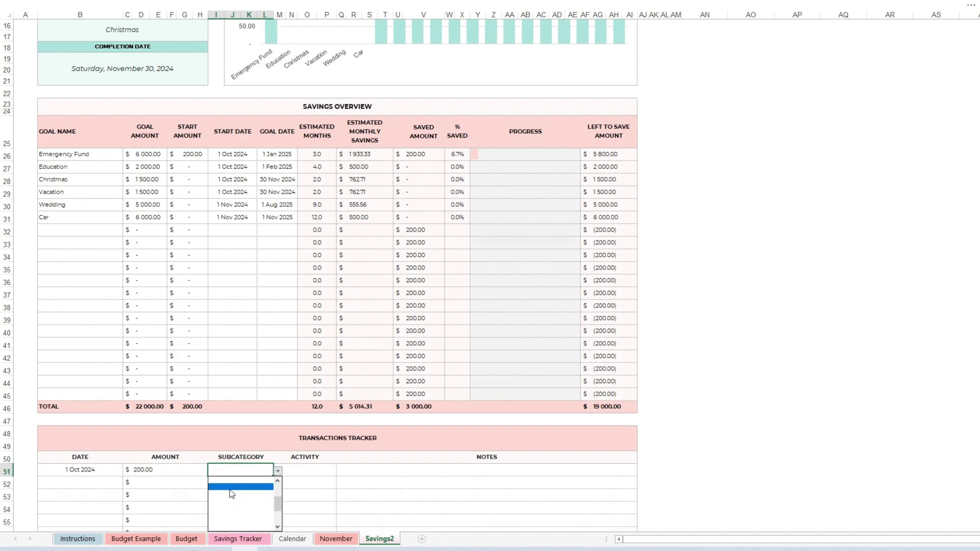
left_click(273, 486)
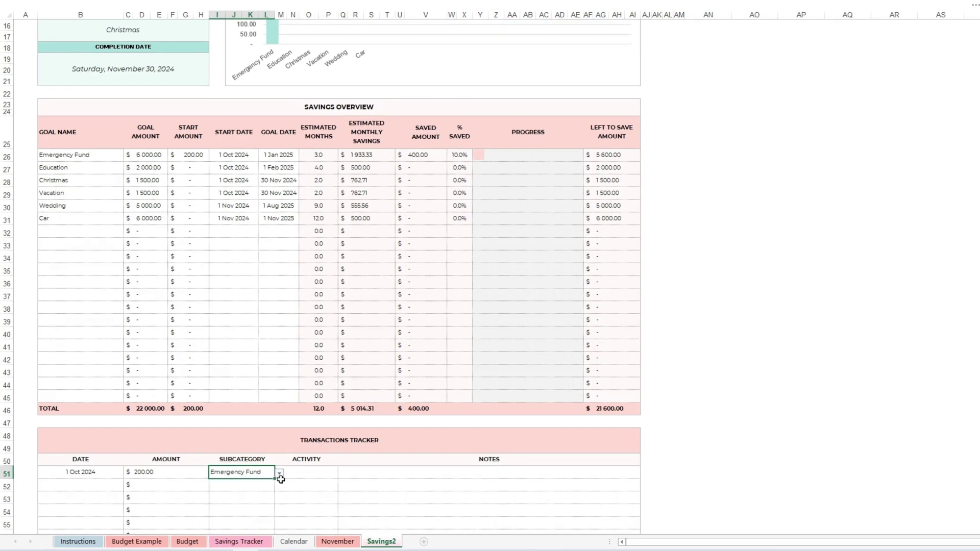
left_click(280, 476)
left_click(239, 487)
left_click(304, 472)
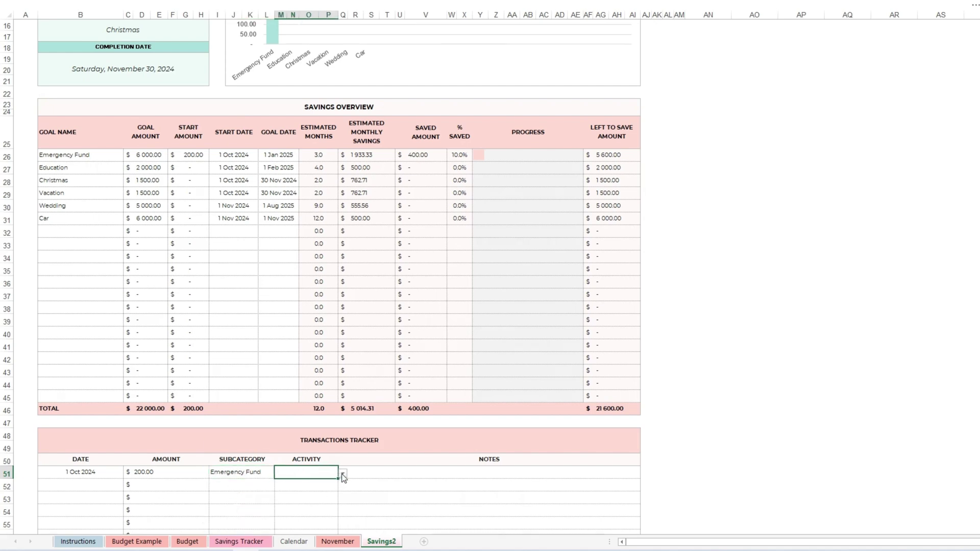
scroll(341, 474, "down", 1)
left_click(343, 440)
left_click(327, 447)
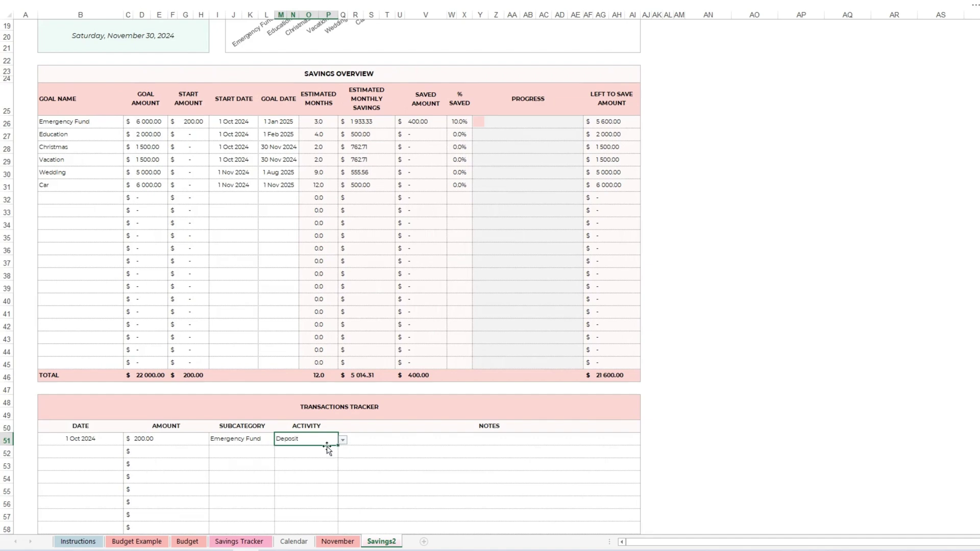
Add a second transaction dated 2 Oct 2024 with an amount of 400
left_click(91, 451)
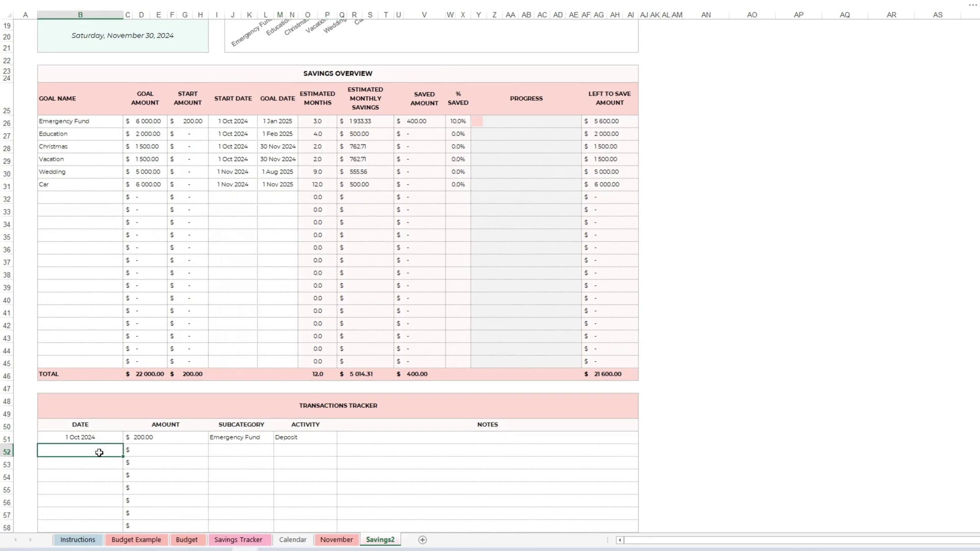
type("10-02")
left_click(164, 449)
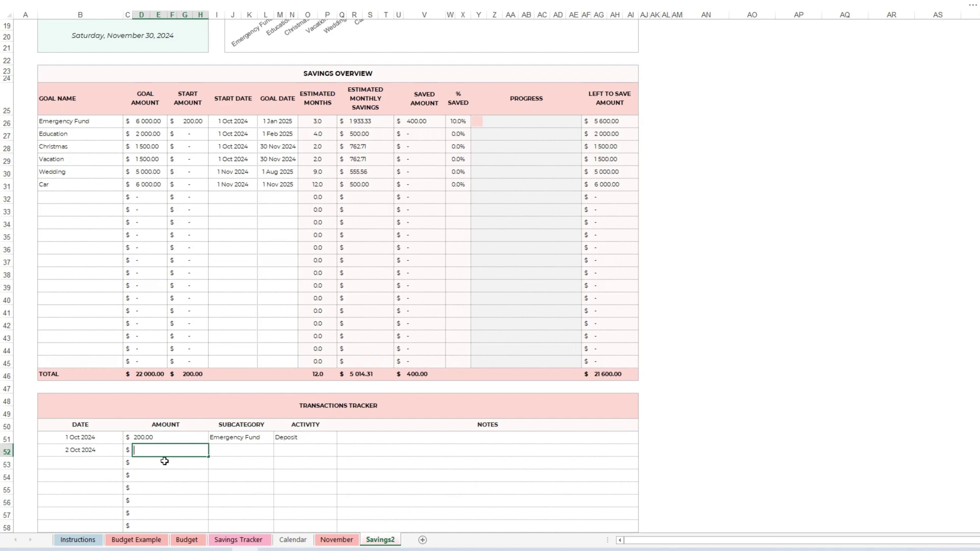
type("400")
Assign the 2 Oct transaction to the Education subcategory and set its activity to Deposit
left_click(229, 452)
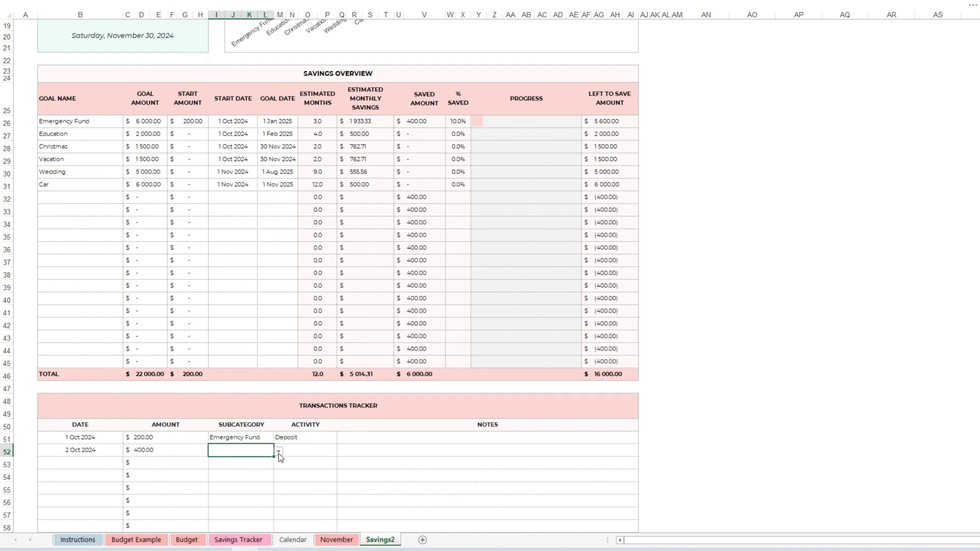
left_click(278, 451)
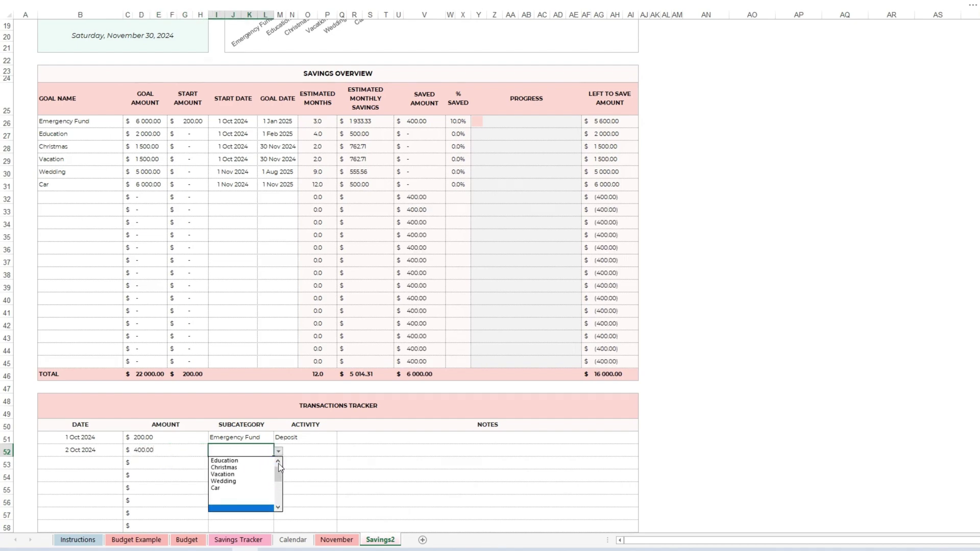
left_click(227, 468)
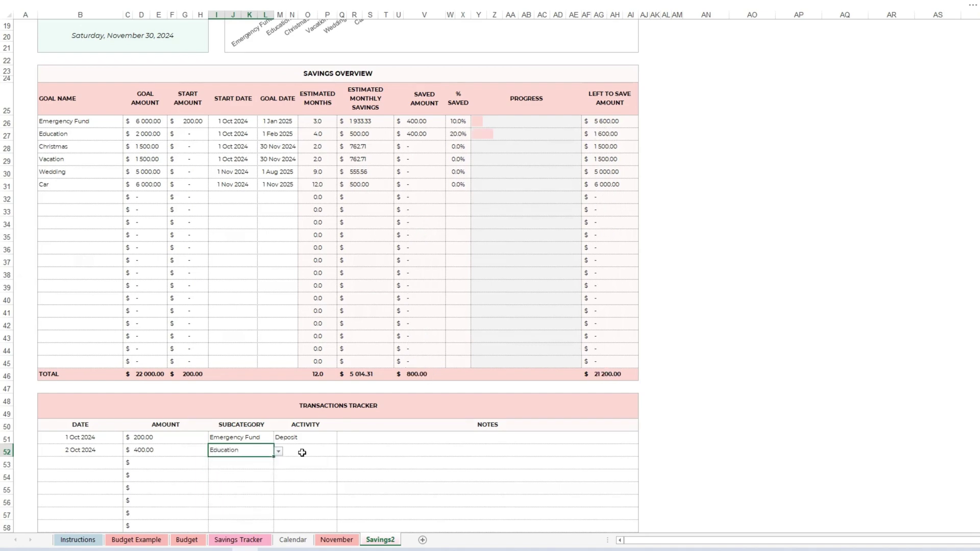
left_click(324, 451)
left_click(341, 452)
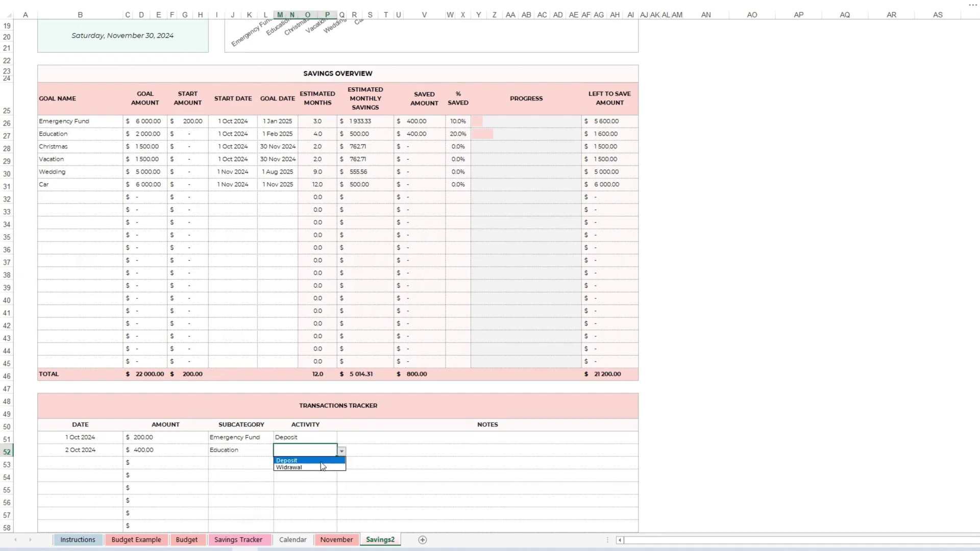
left_click(294, 459)
Add a third transaction dated 3 Oct 2024 with an amount of 500
left_click(120, 466)
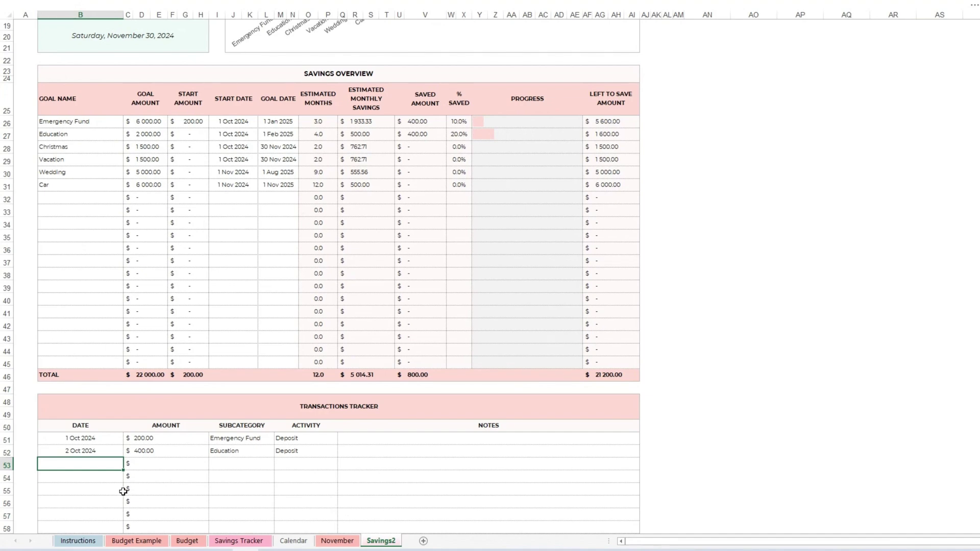
type("10-03")
left_click(180, 464)
type("5")
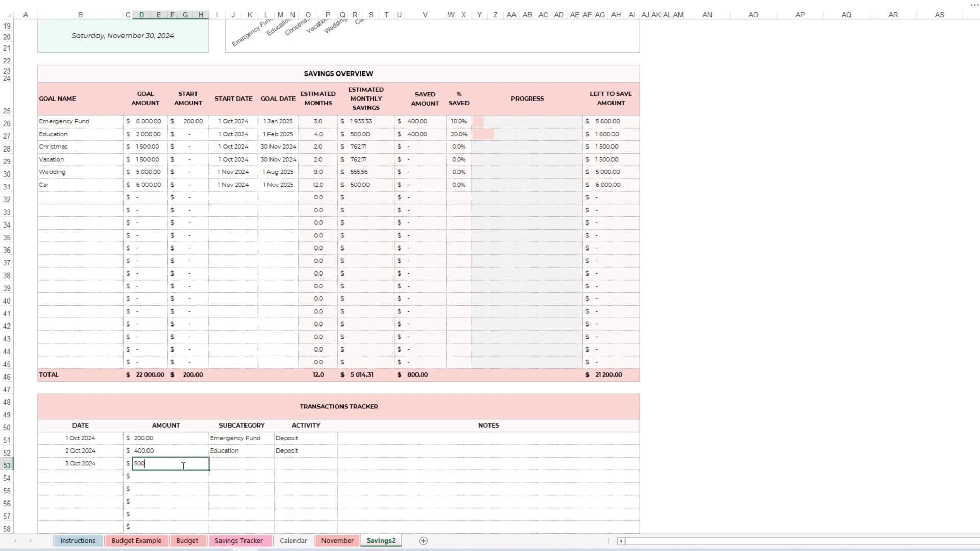
type("00")
Assign the 3 Oct transaction to the Christmas subcategory and set its activity to Deposit
left_click(255, 465)
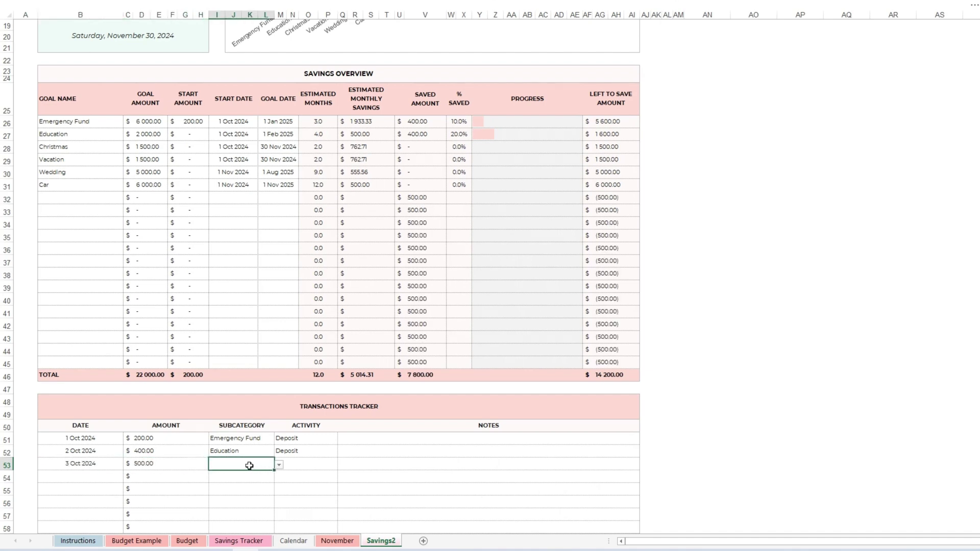
left_click(280, 464)
left_click(278, 476)
left_click(278, 476)
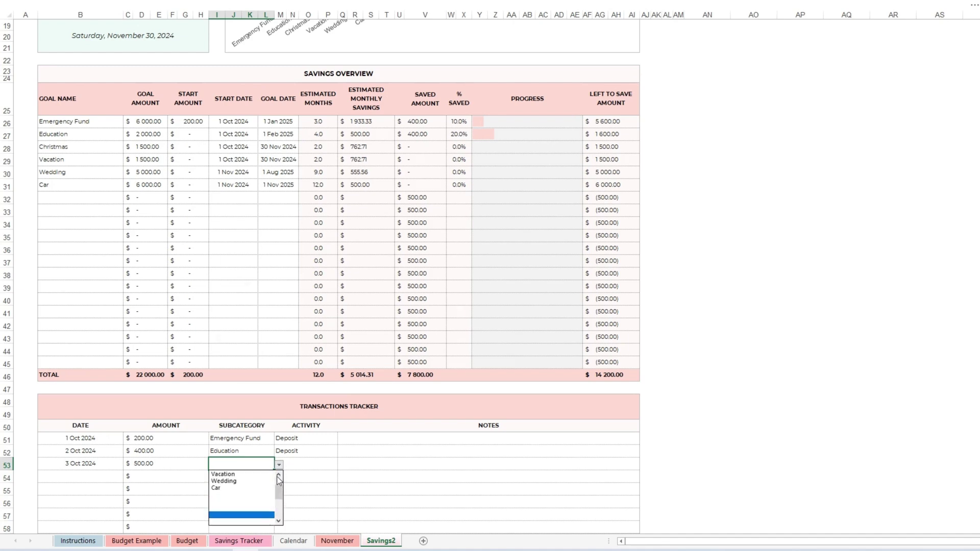
left_click(279, 476)
left_click(229, 477)
left_click(313, 464)
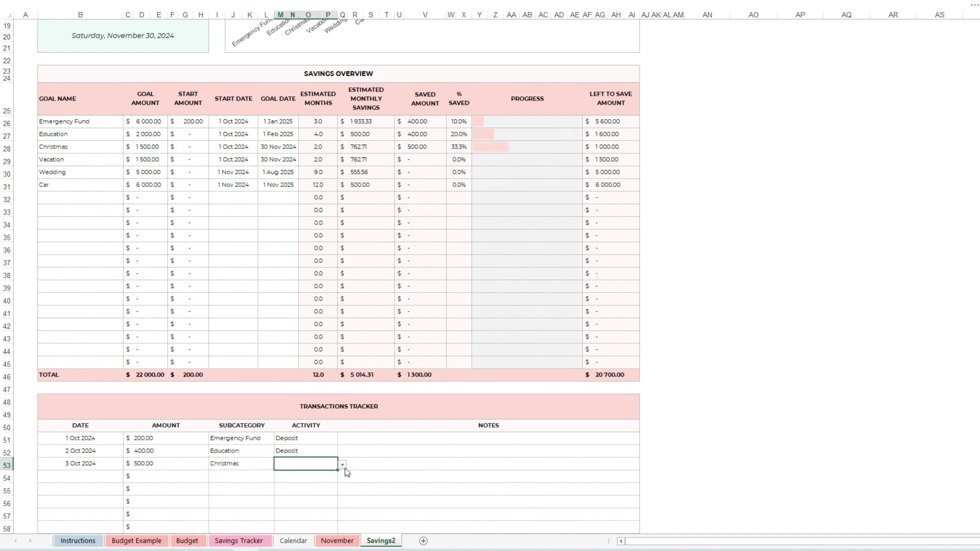
left_click(342, 465)
left_click(288, 473)
Add a fourth transaction dated 6 Oct 2024 with an amount of 1000
left_click(102, 476)
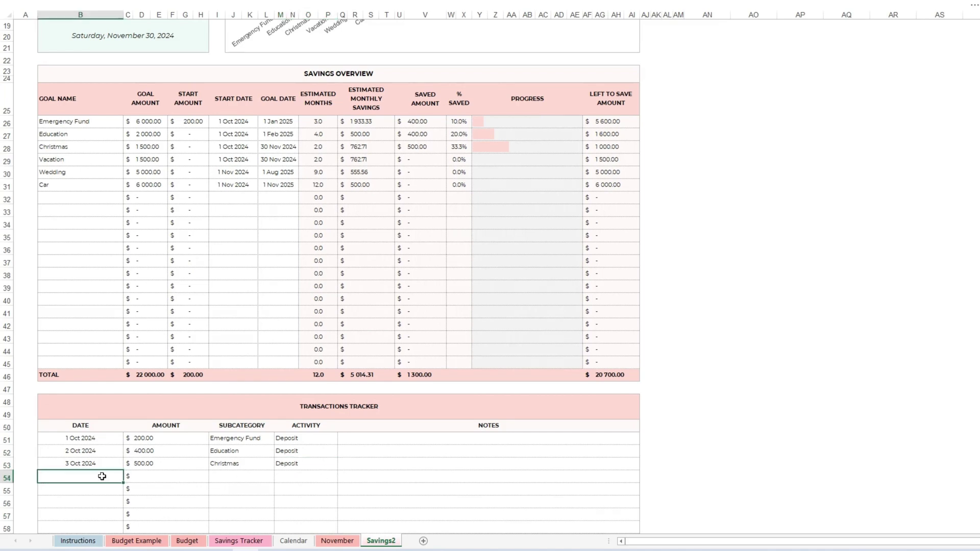
type("10-06")
left_click(171, 476)
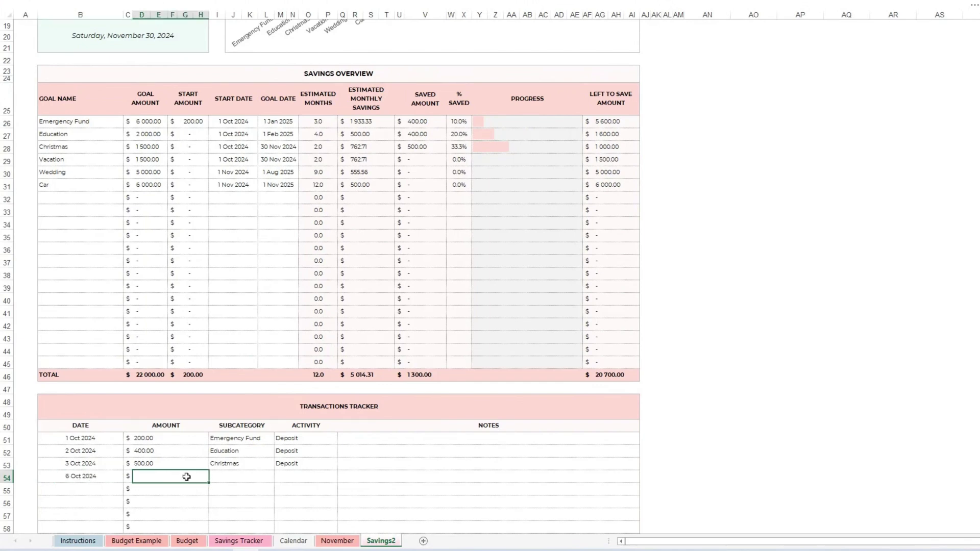
type("1000")
Assign the 6 Oct transaction to the Vacation subcategory and set its activity to Deposit
left_click(235, 477)
left_click(280, 477)
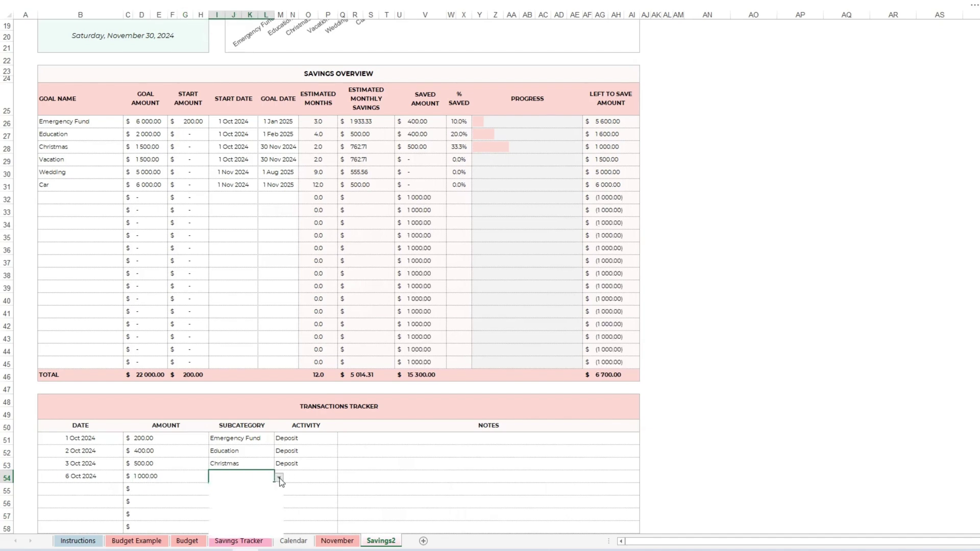
scroll(257, 515, "down", 1)
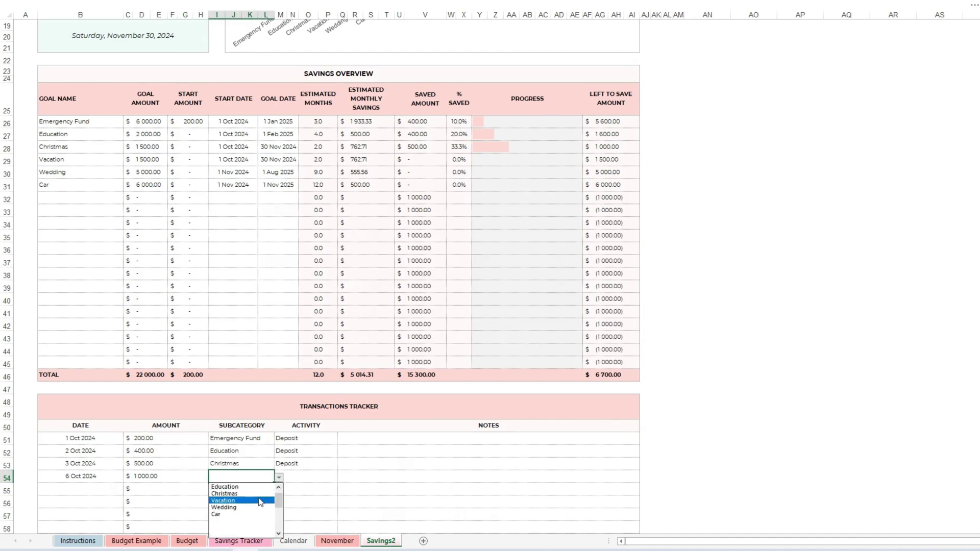
left_click(260, 501)
left_click(301, 477)
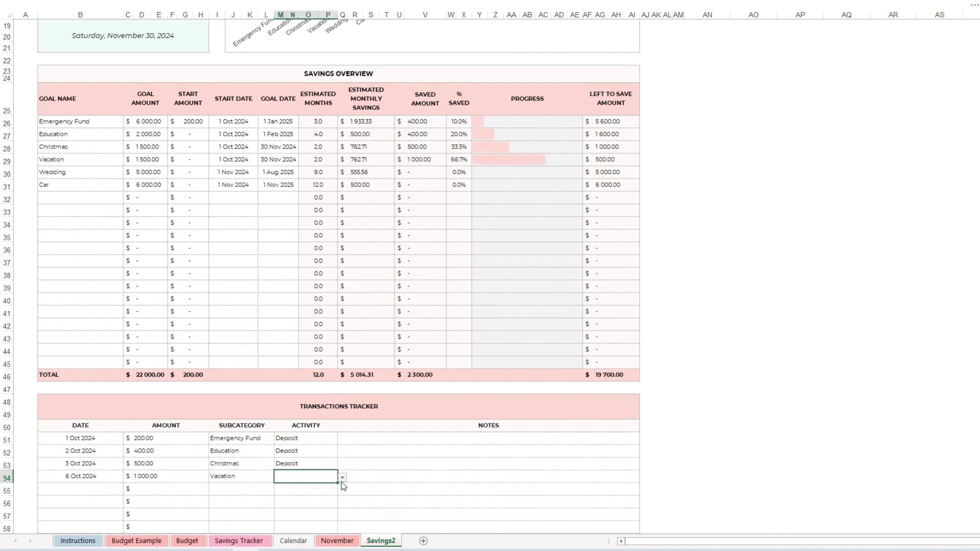
left_click(342, 479)
left_click(288, 488)
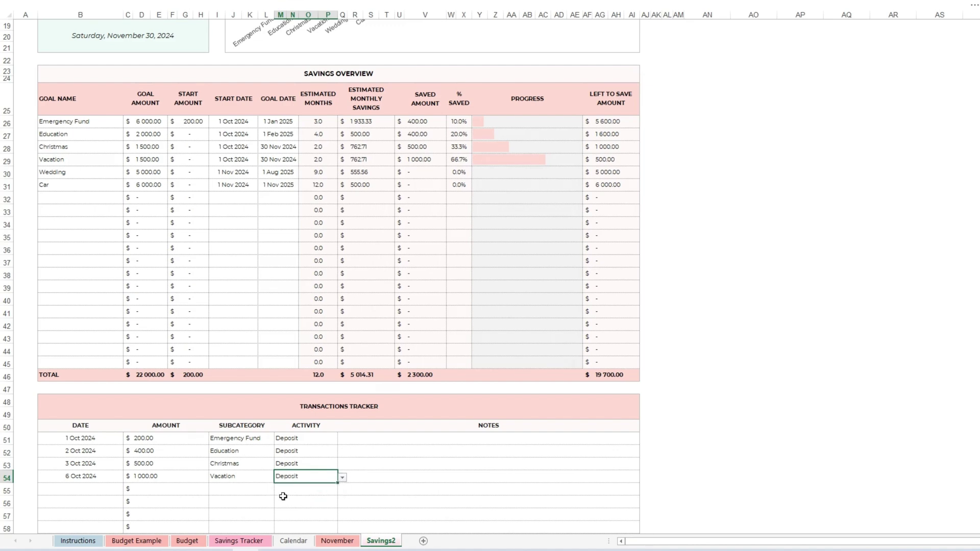
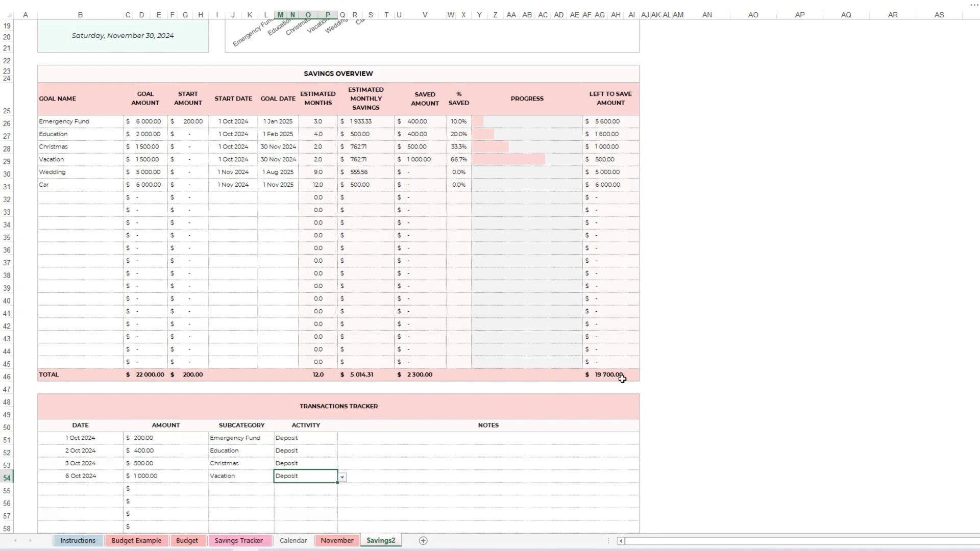
key("Return")
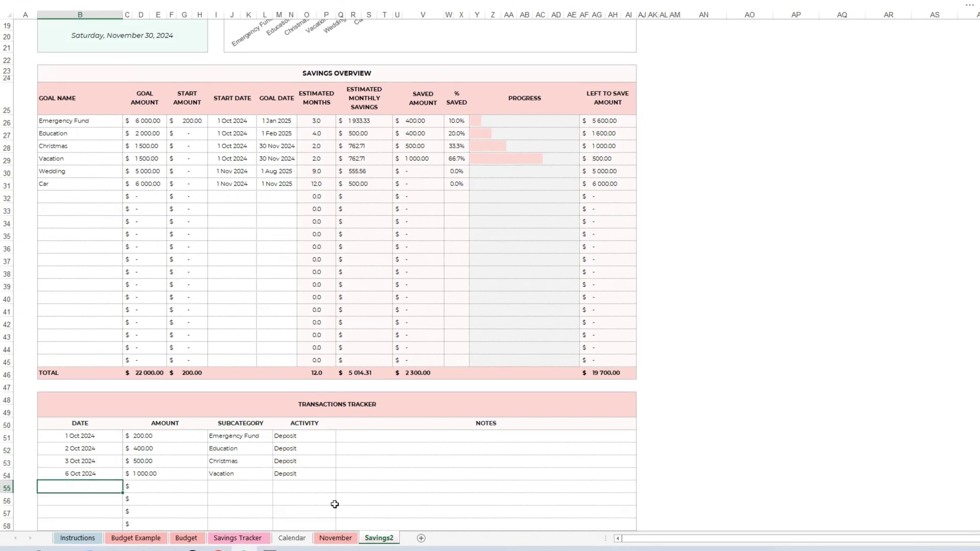
Add a fifth transaction dated 10 Oct 2024 with an amount of -200
type("10")
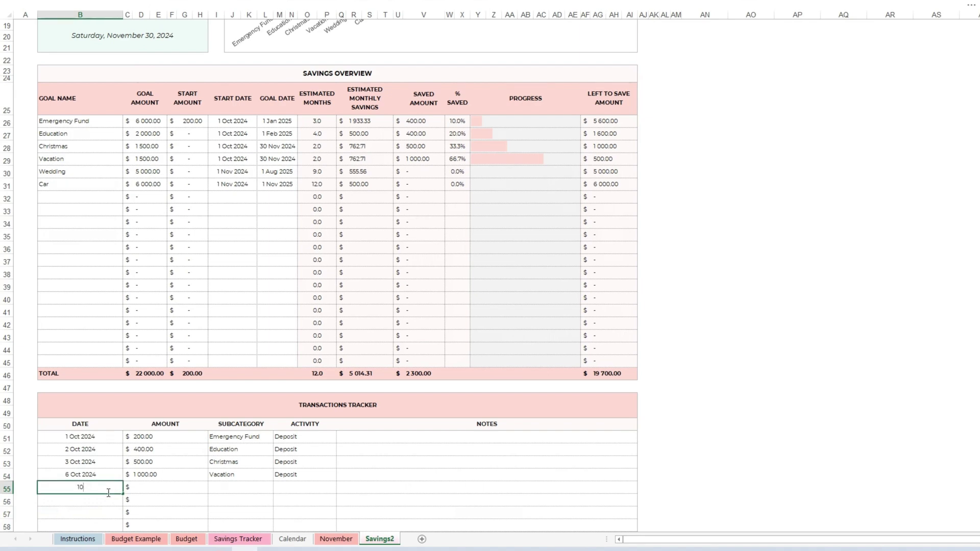
type("-10")
key("Tab")
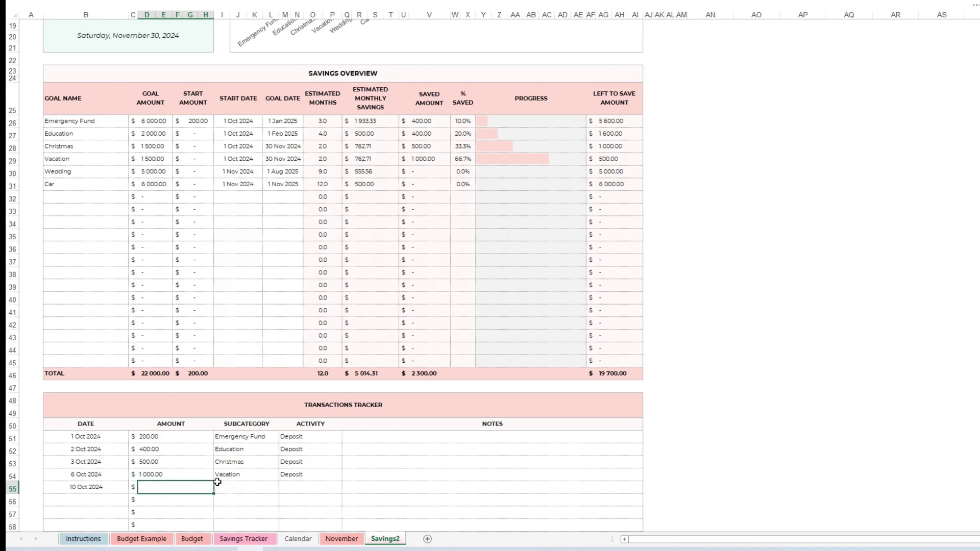
type("-200")
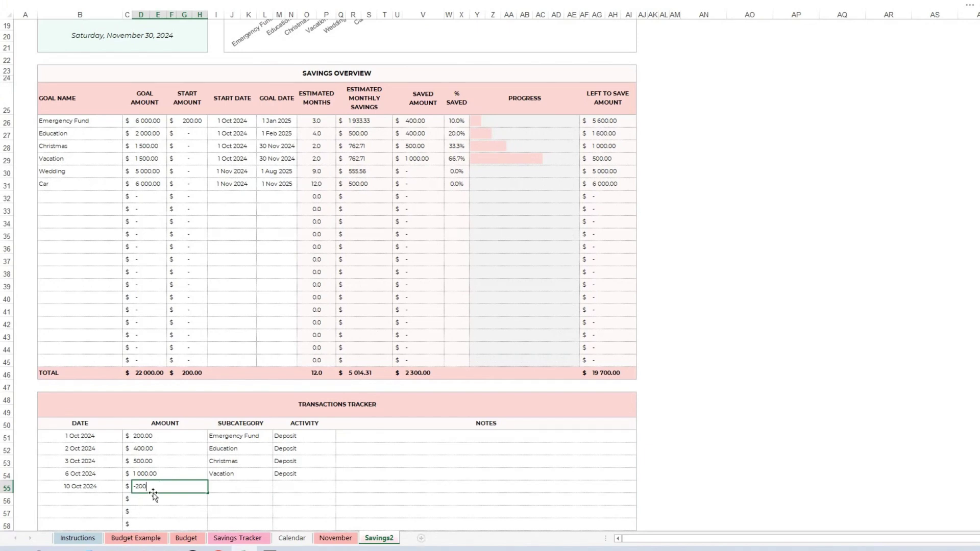
key("Tab")
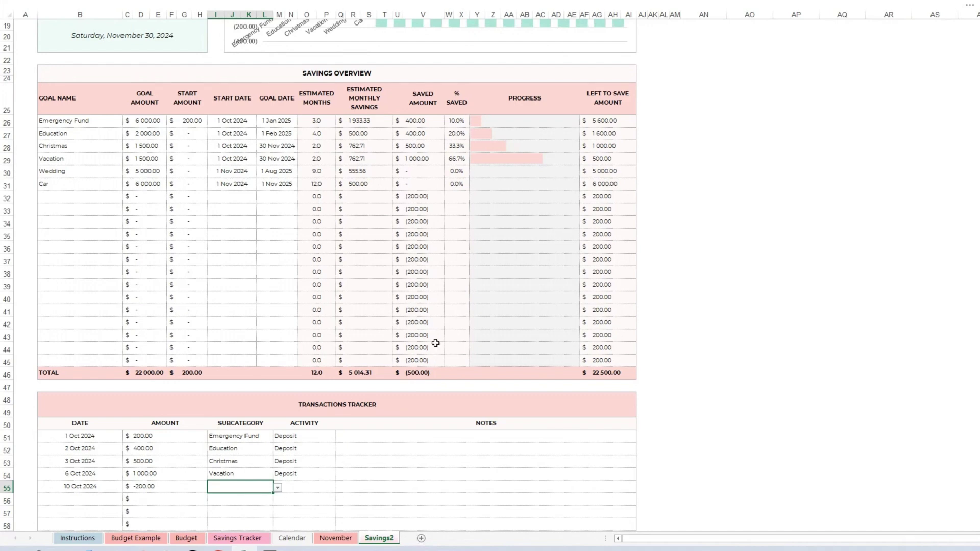
Assign the 10 Oct transaction to the Emergency Fund subcategory and set its activity to Widrawal
left_click(277, 488)
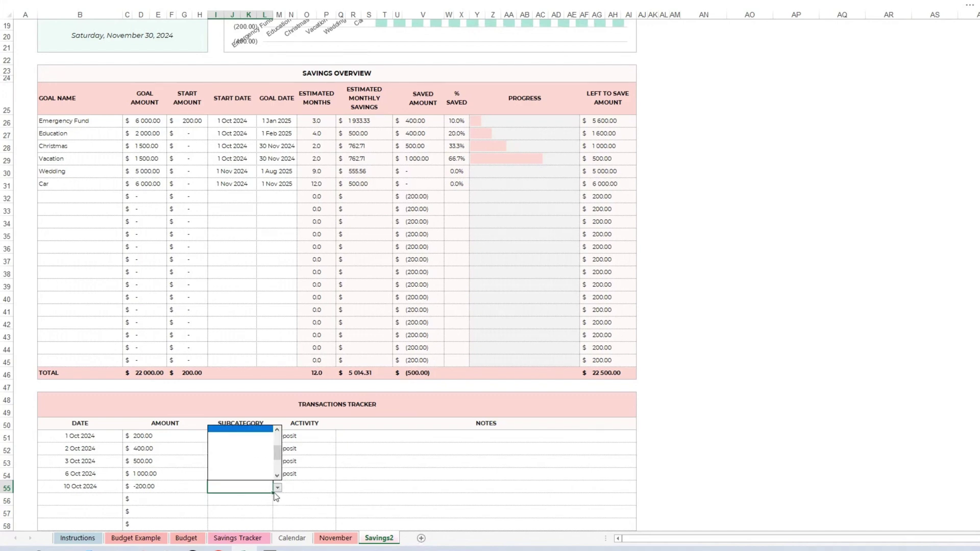
left_click(277, 430)
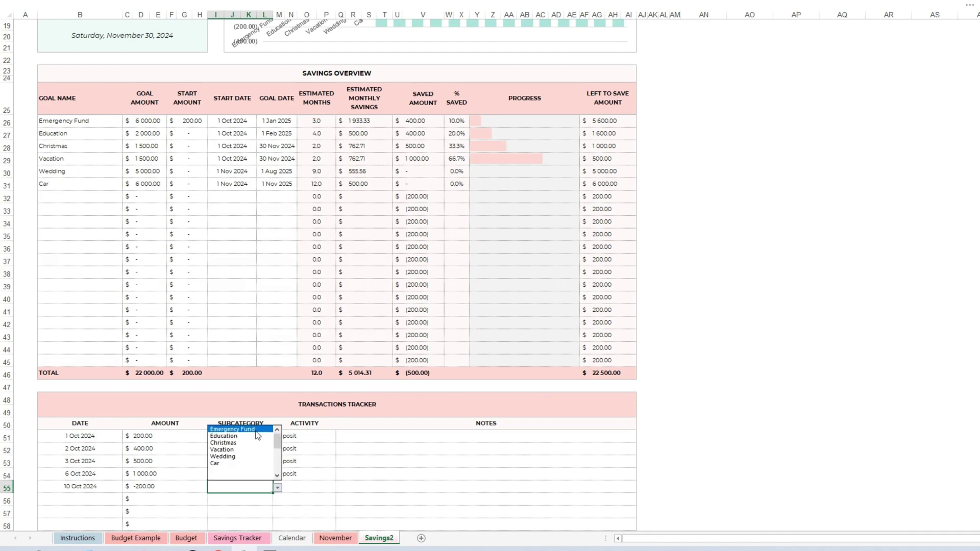
left_click(232, 429)
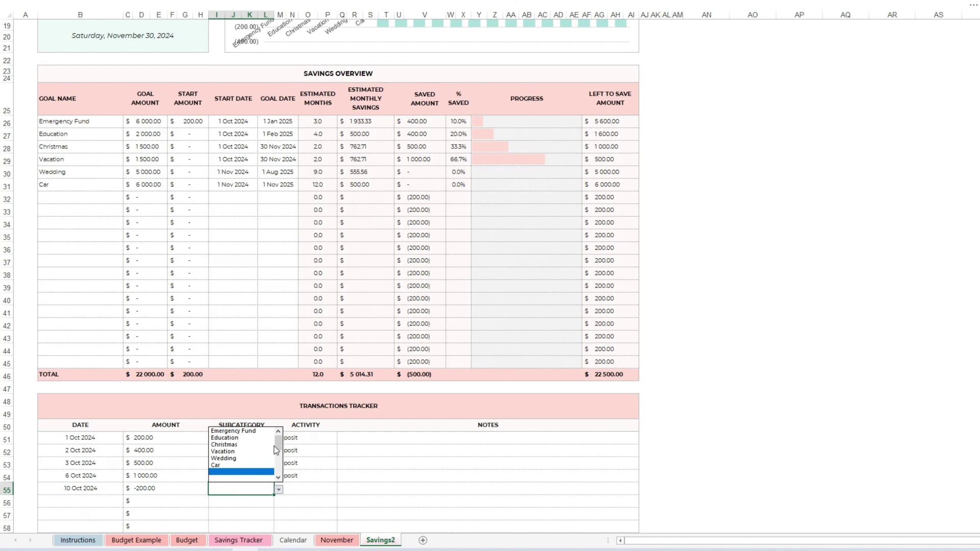
left_click(238, 432)
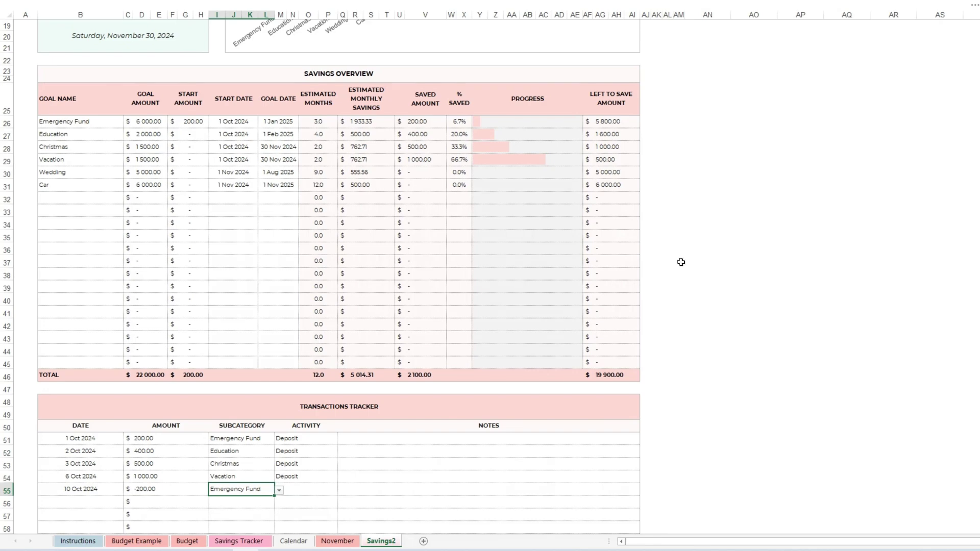
left_click(327, 493)
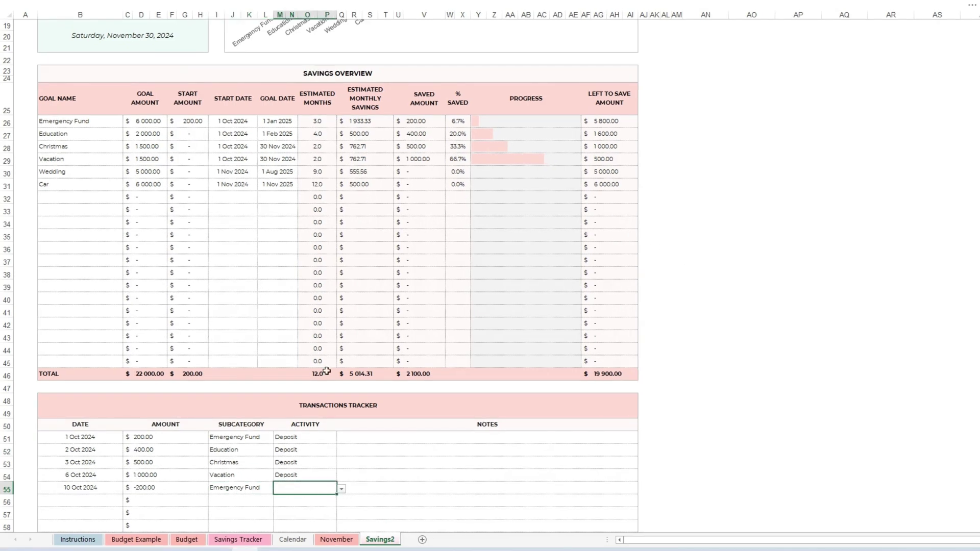
left_click(341, 489)
left_click(321, 505)
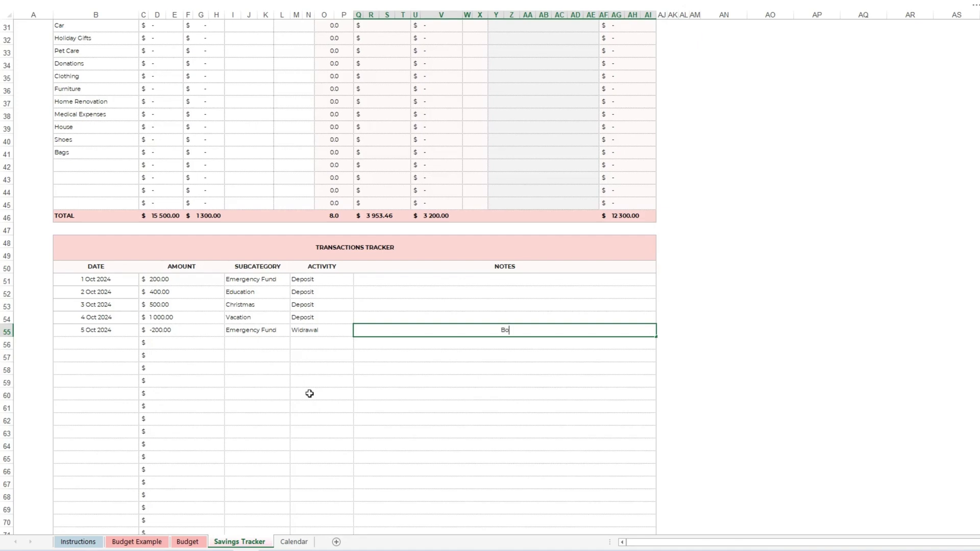
Add the note "Bought new Tyres name of the shop" to the 5 Oct withdrawal on the Savings Tracker sheet
type("Bought new Tyres name of the shop")
left_click(378, 370)
Check the currency choices on the savings dashboard and look over the savings overview
scroll(381, 432, "up", 2)
scroll(381, 432, "up", 9)
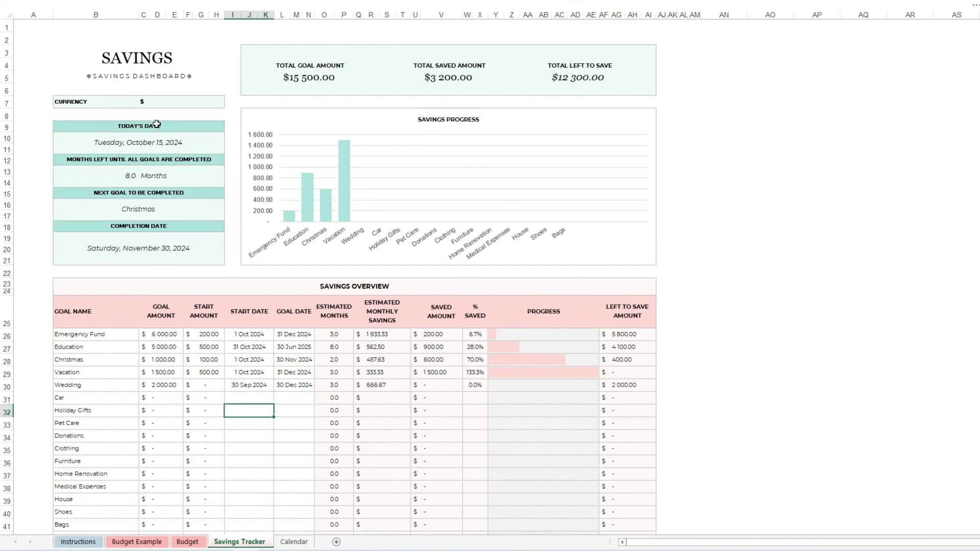
left_click(80, 105)
left_click(178, 103)
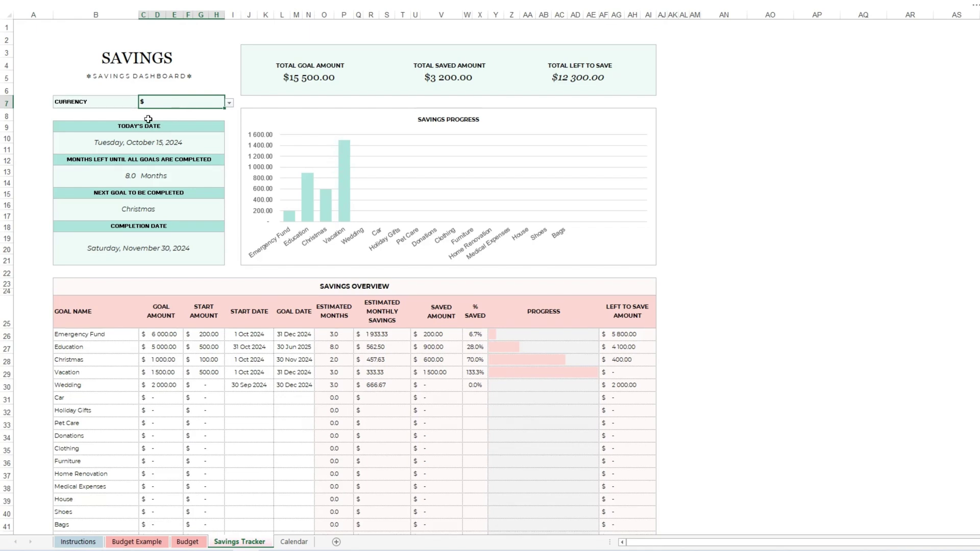
left_click(231, 104)
left_click(215, 114)
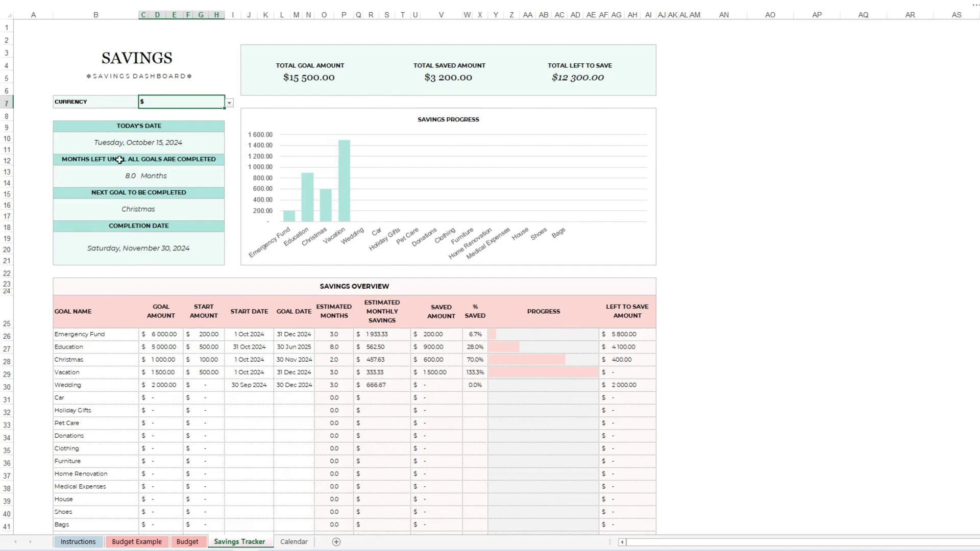
scroll(279, 410, "down", 2)
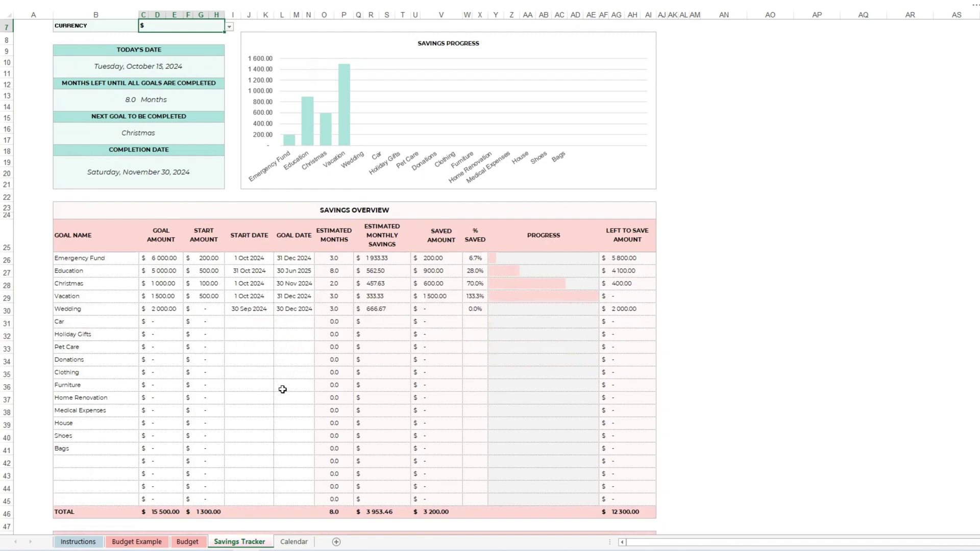
scroll(283, 389, "down", 3)
scroll(285, 389, "up", 5)
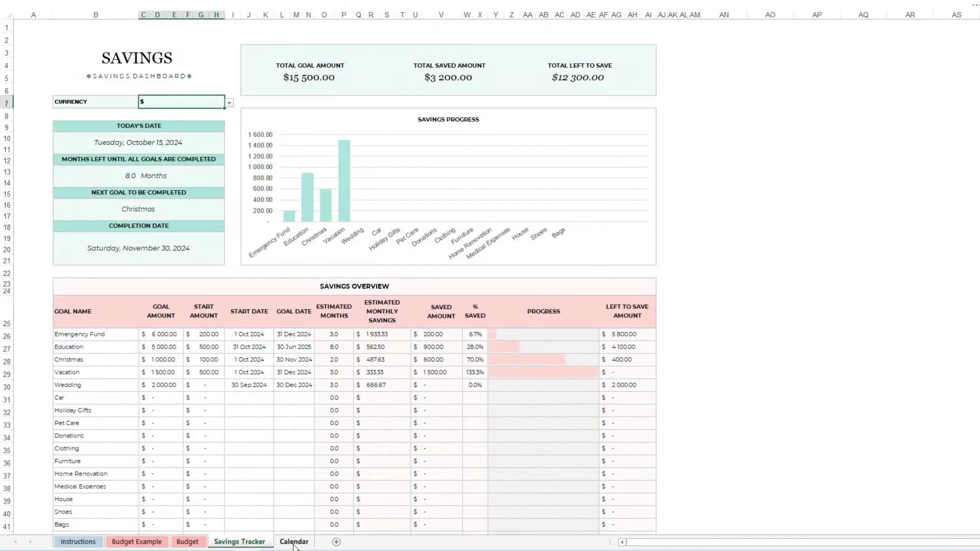
Open the Calendar sheet and set the calendar month to 11
left_click(294, 543)
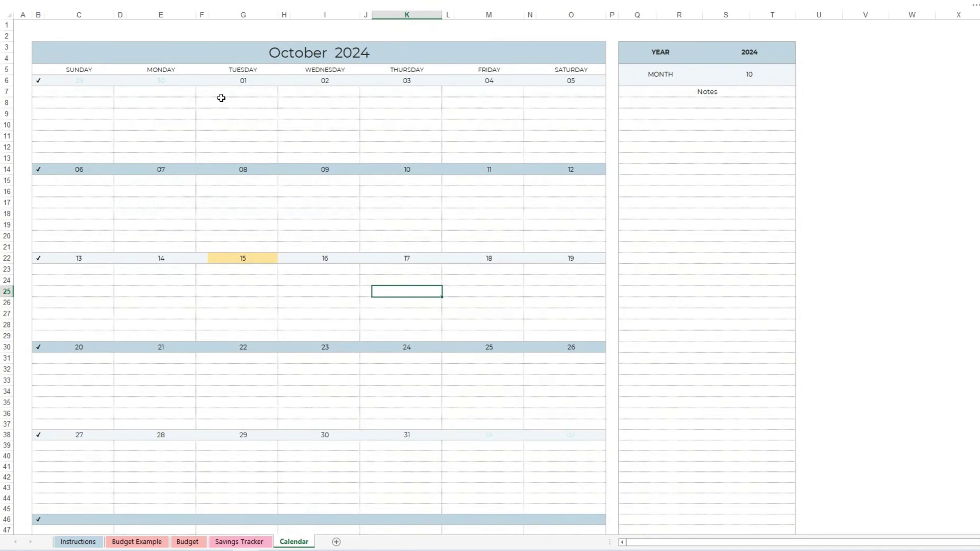
left_click(744, 75)
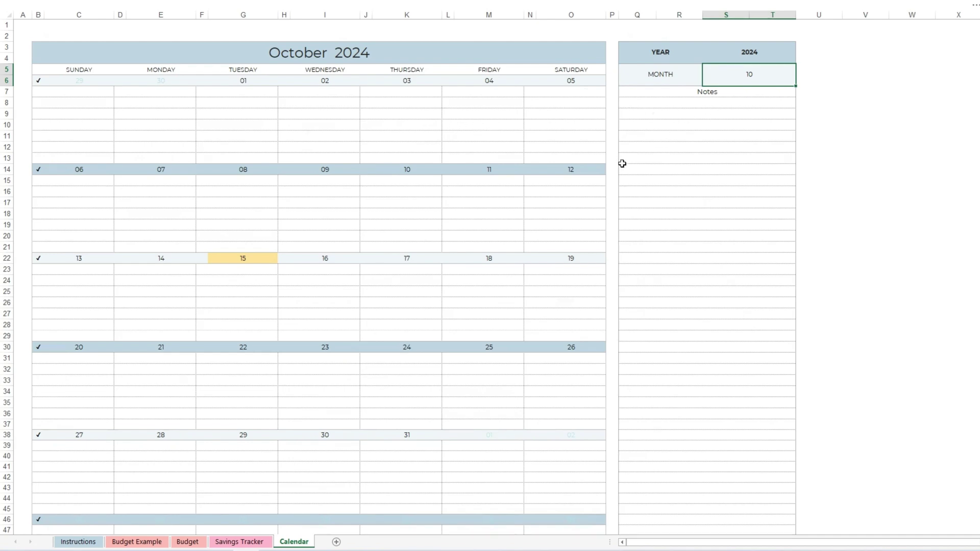
type("11")
key("Return")
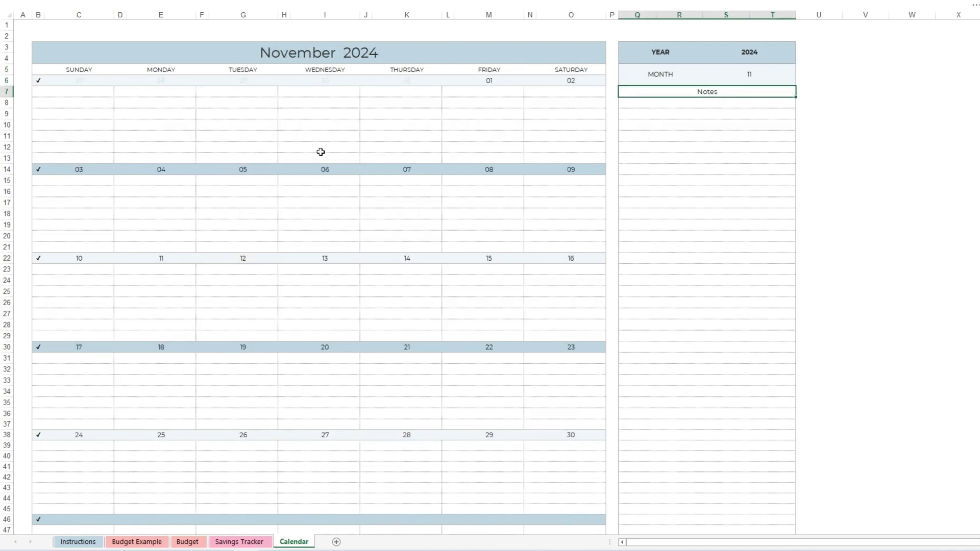
Set the calendar month back to 10
left_click(766, 78)
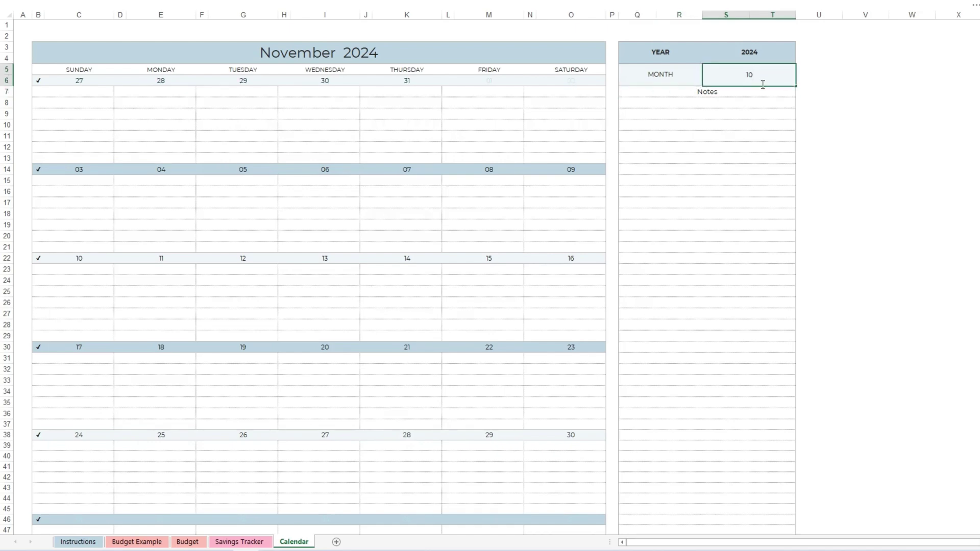
key("Return")
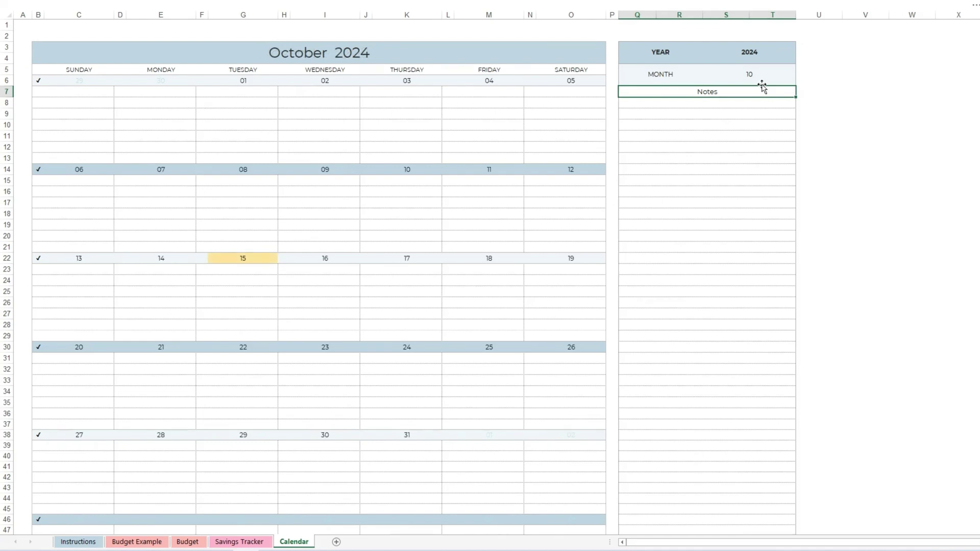
Set the calendar year to 2025
left_click(759, 55)
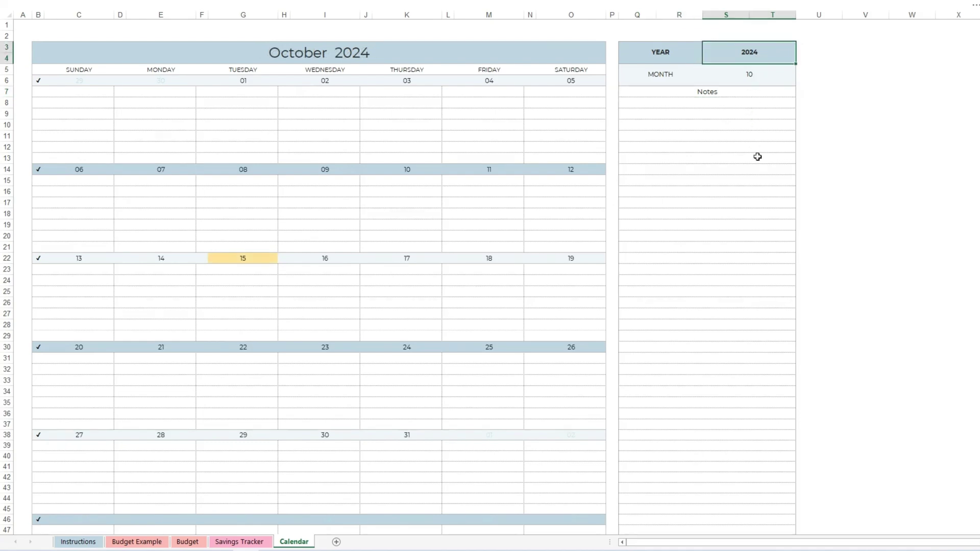
type("2")
key("Return")
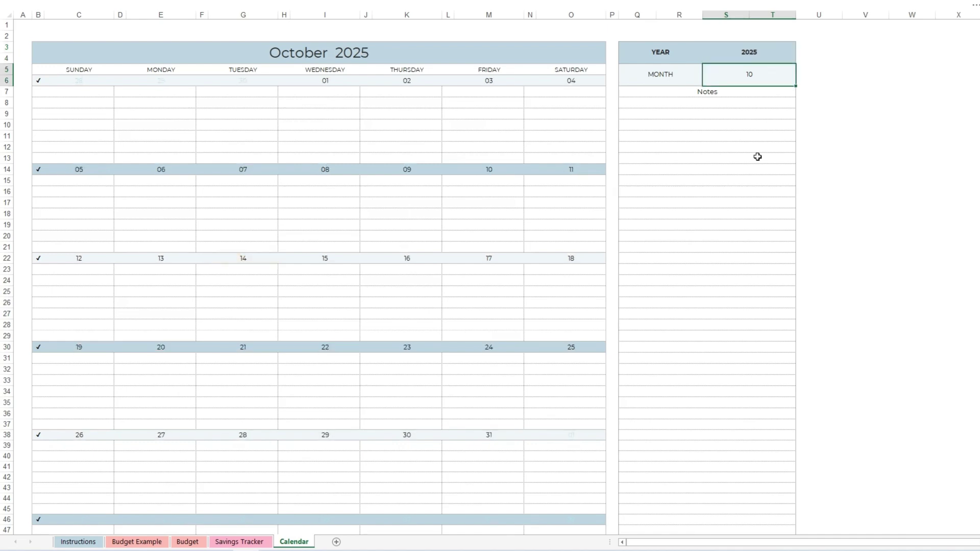
Set the calendar year back to 2024
left_click(758, 49)
type("2")
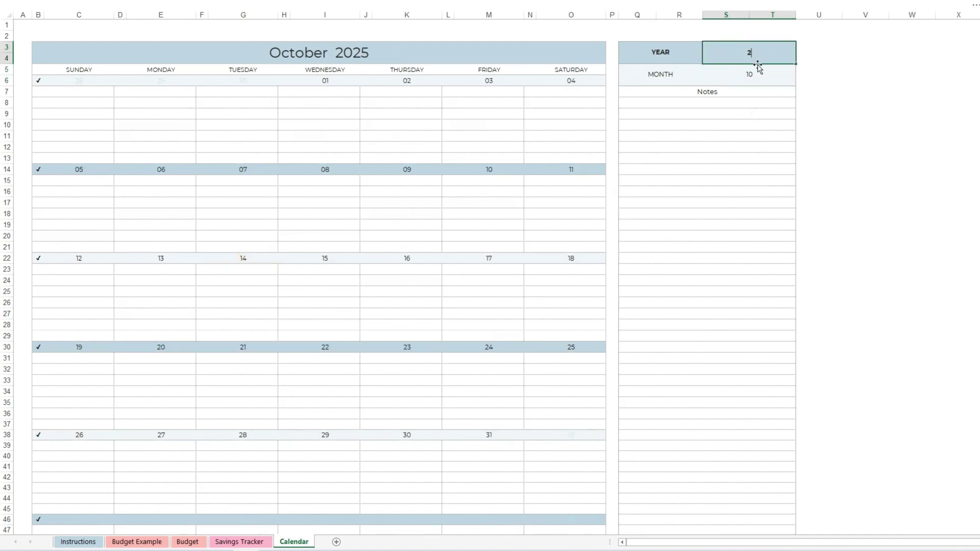
key("Return")
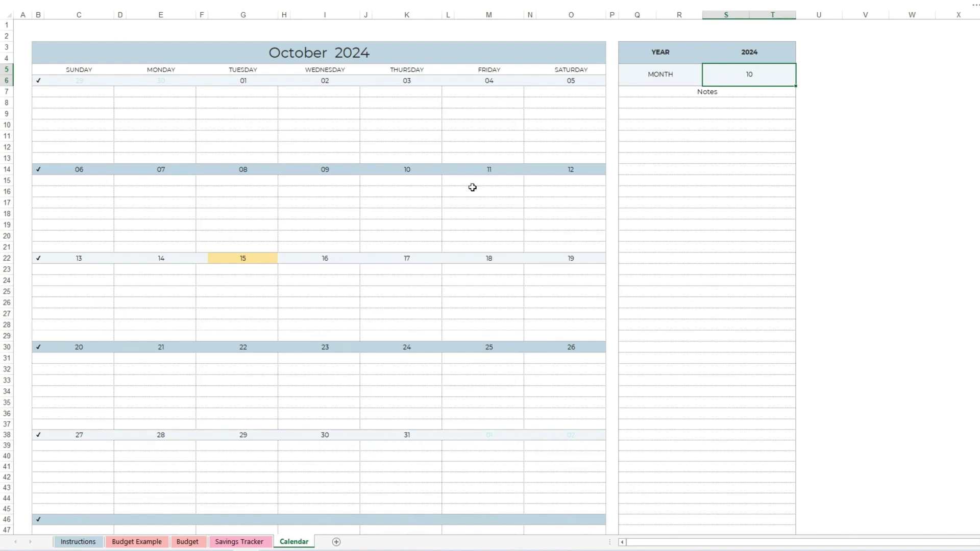
Enter Rent and Utilities on separate lines under 1 October in the calendar
left_click(252, 94)
type("Ren")
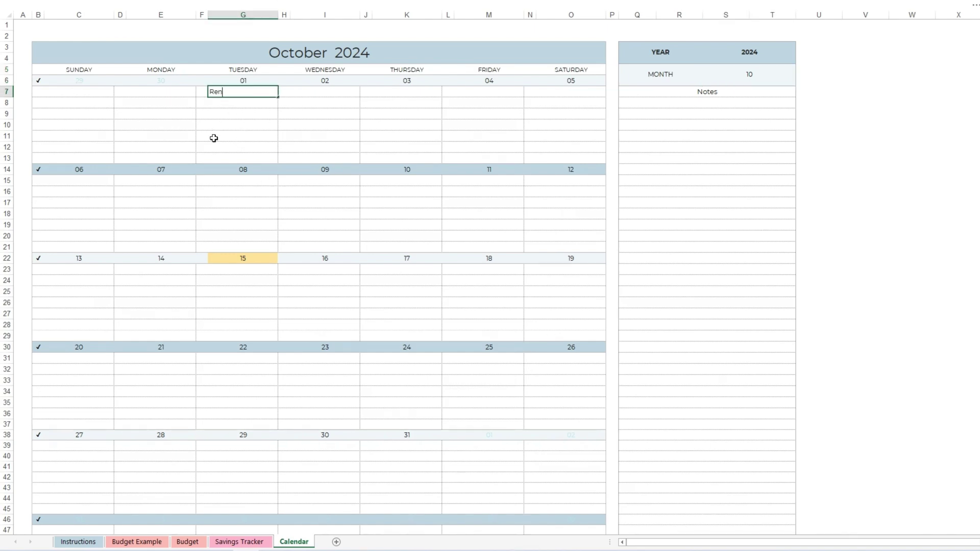
type("t")
key("Return")
type("Utilities")
key("Return")
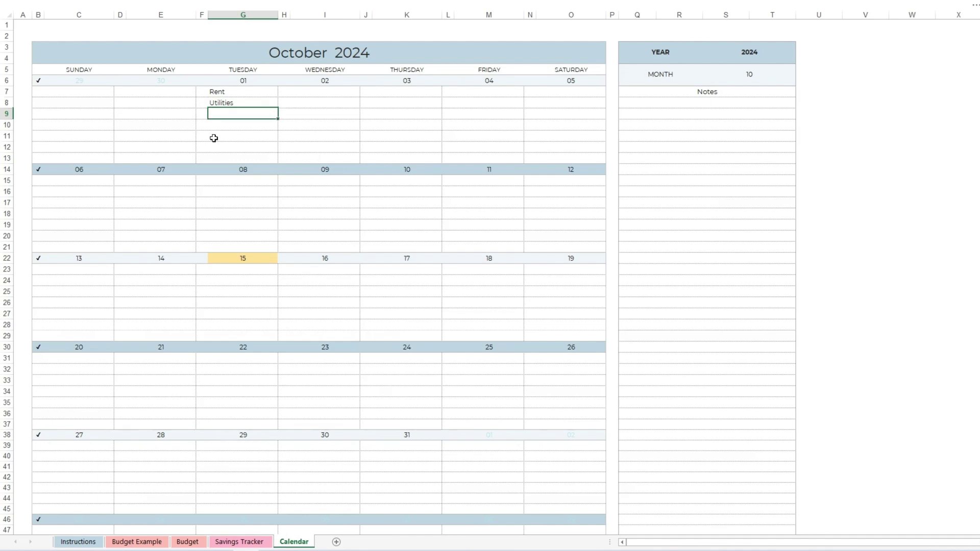
Enter "Zoom Meeting" under 9 October and a reminder to call a contact under 17 October
left_click(321, 185)
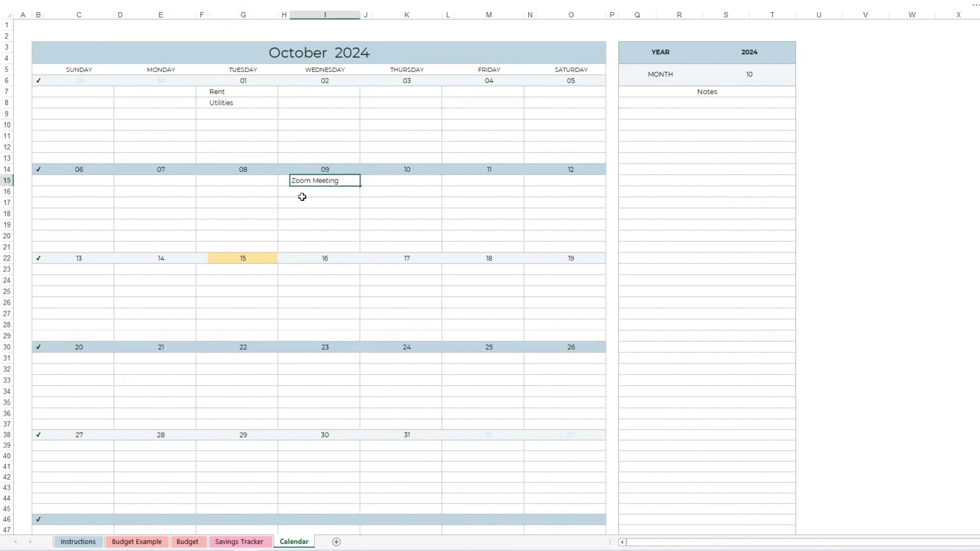
left_click(376, 270)
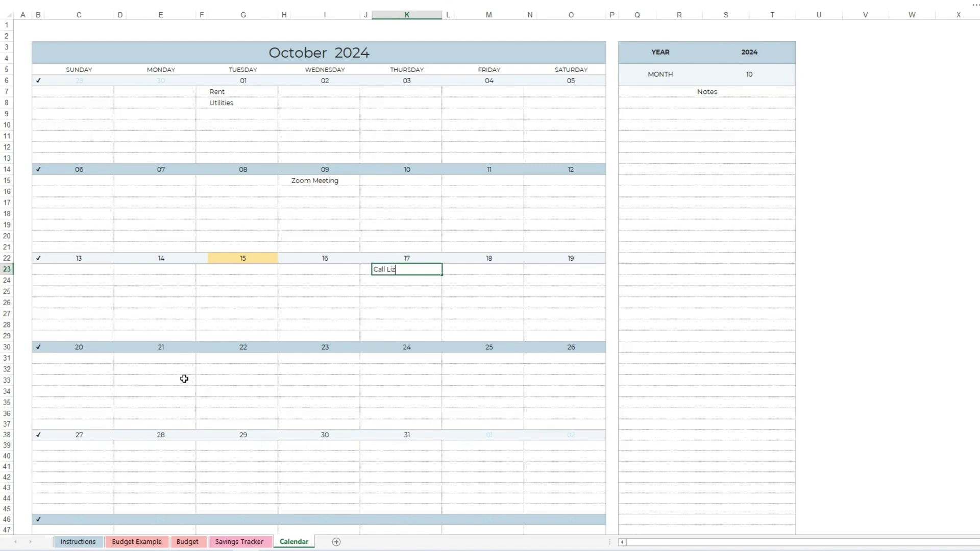
type("Call Liz")
left_click(397, 357)
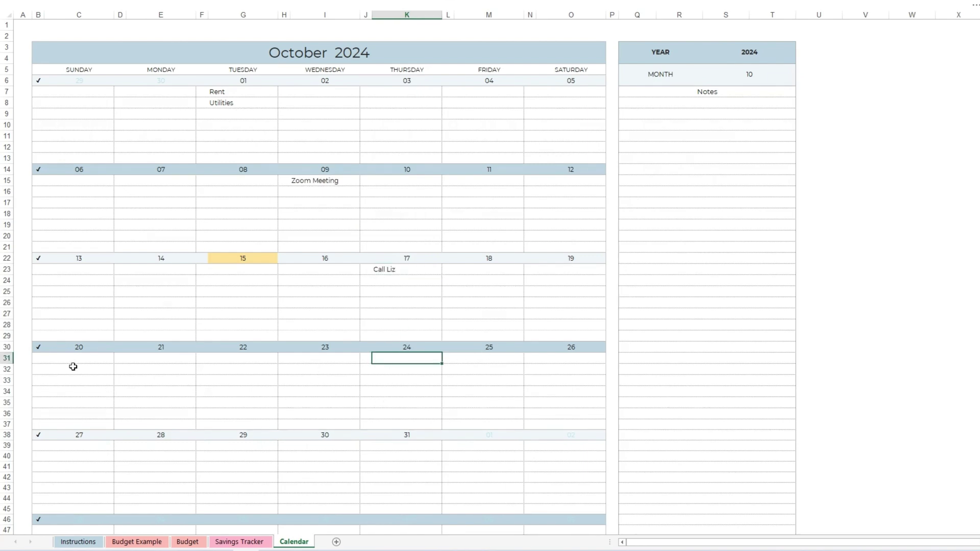
List Netflix, Hulu and Spotify on separate lines under 19 October
left_click(550, 271)
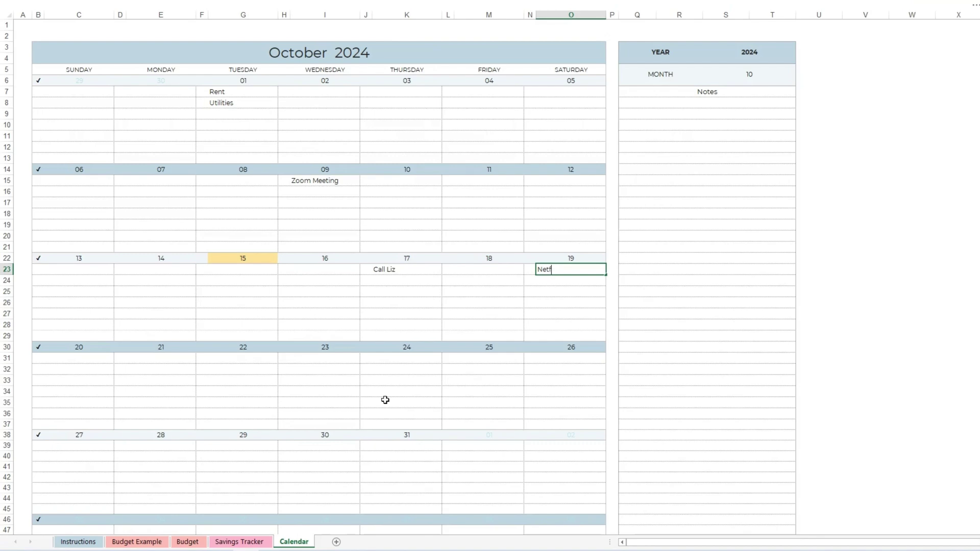
type("Netflix")
key("Return")
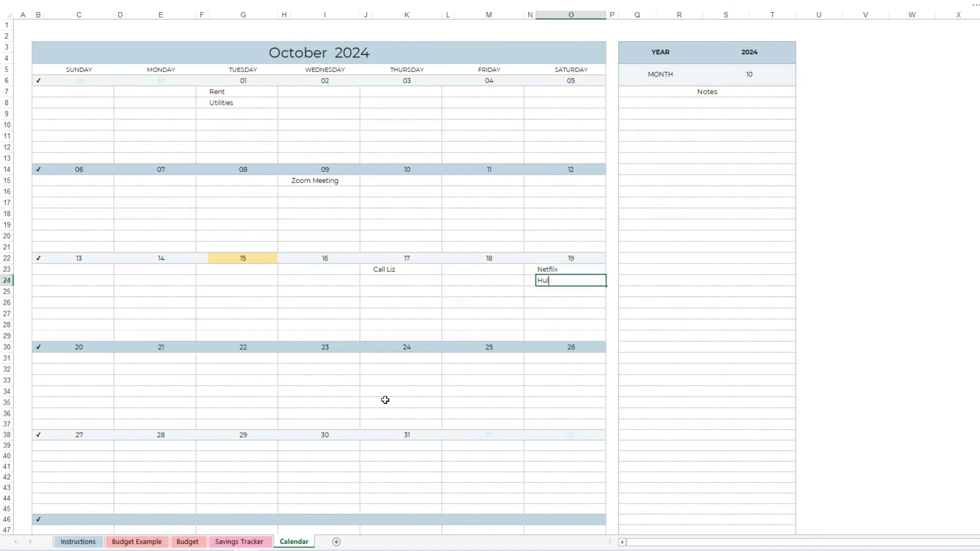
type("Hulu")
key("Return")
type("Spotify")
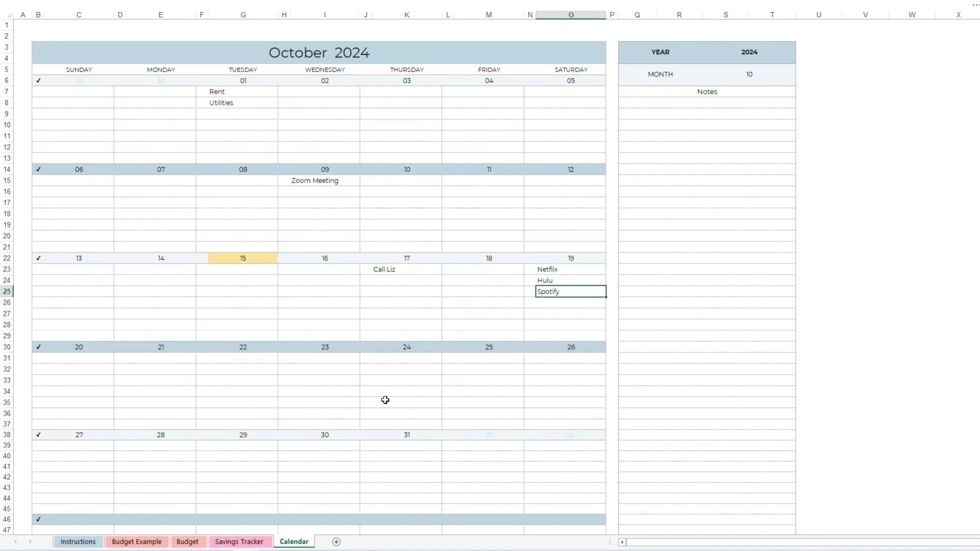
key("Return")
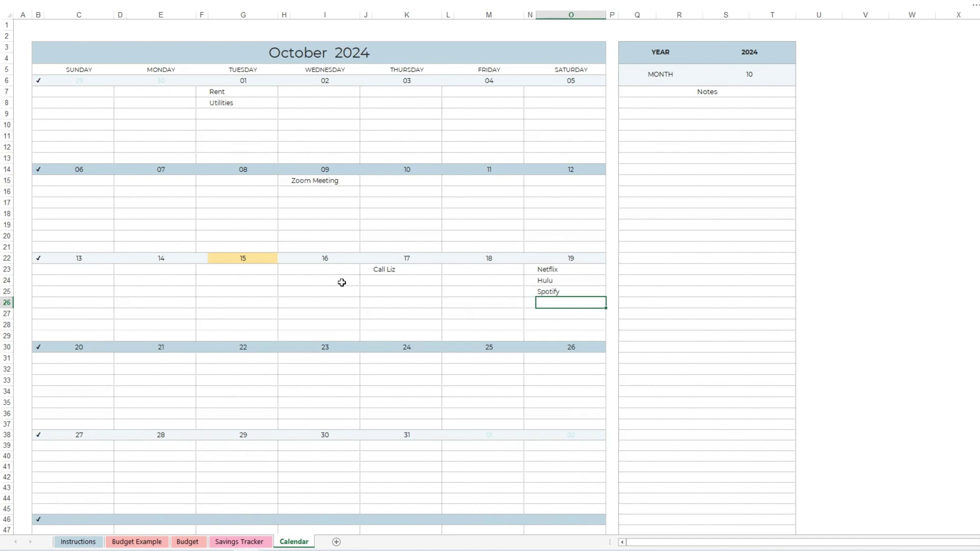
left_click(202, 91)
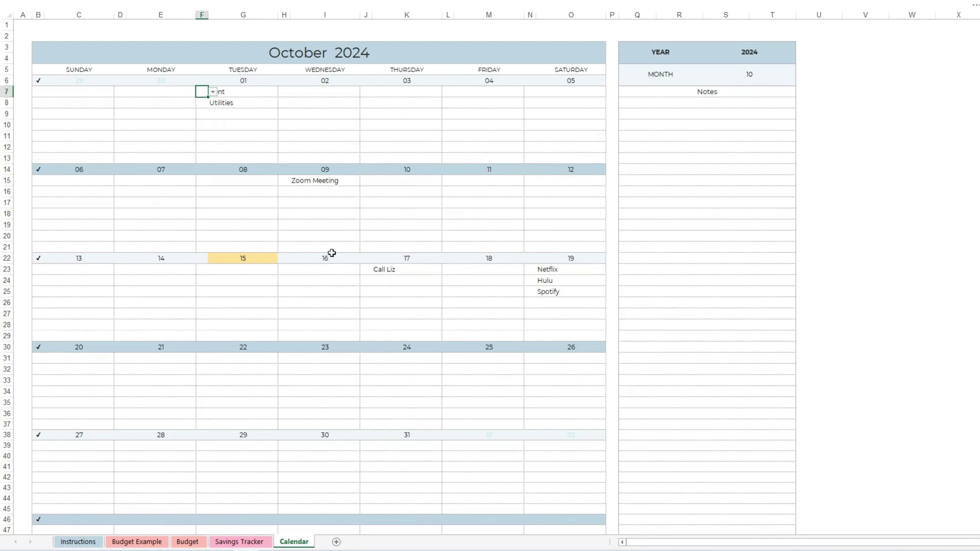
left_click(320, 223)
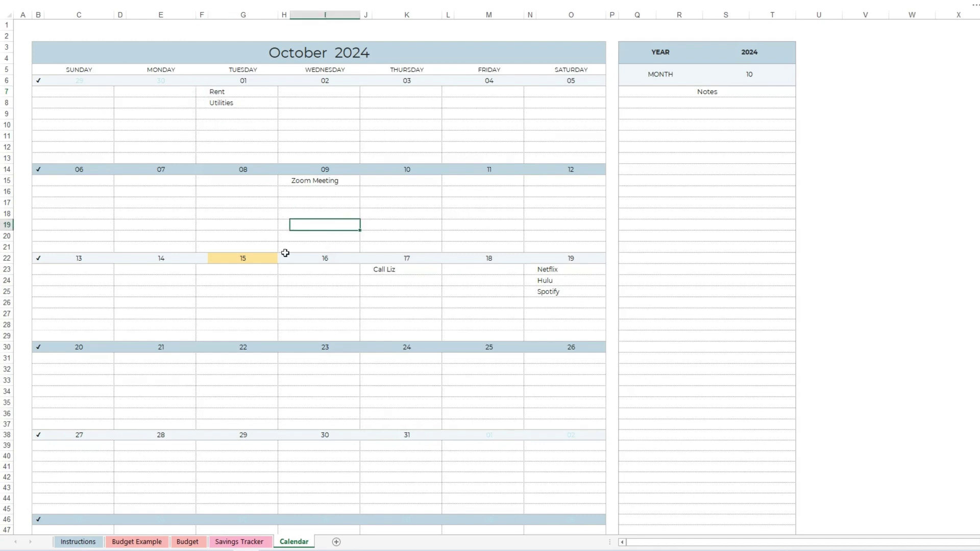
Check off the Zoom Meeting entry under 9 October and the Rent entry under 1 October in the calendar
left_click(283, 181)
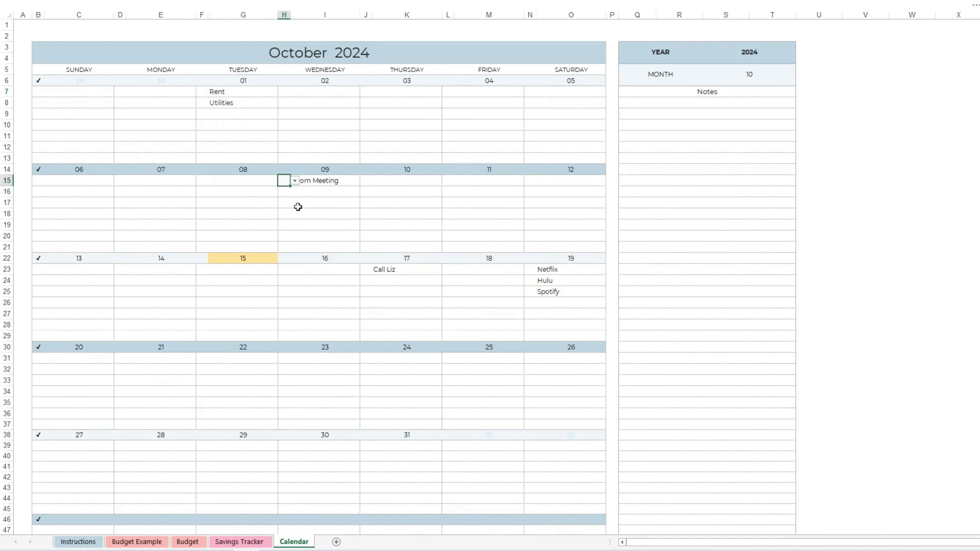
left_click(295, 181)
left_click(289, 190)
left_click(410, 213)
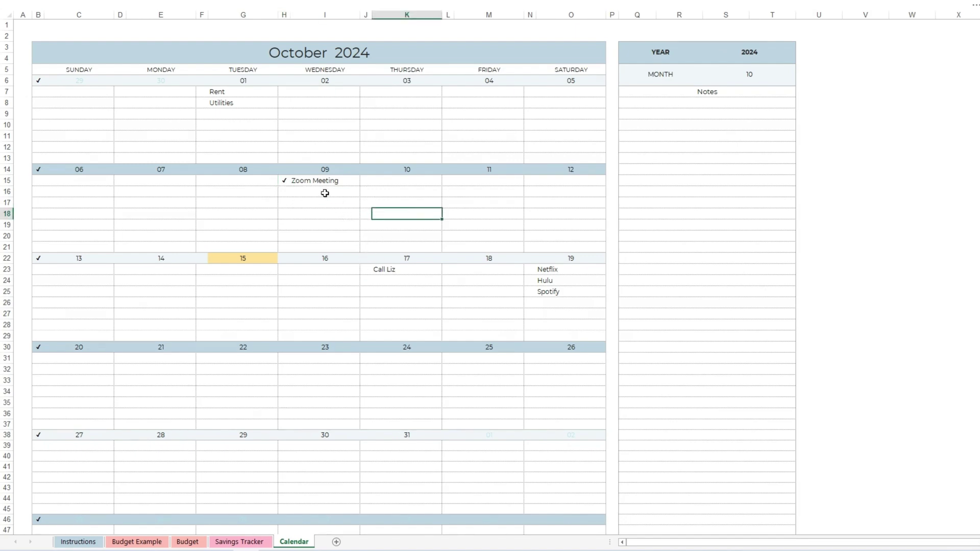
left_click(202, 91)
left_click(213, 91)
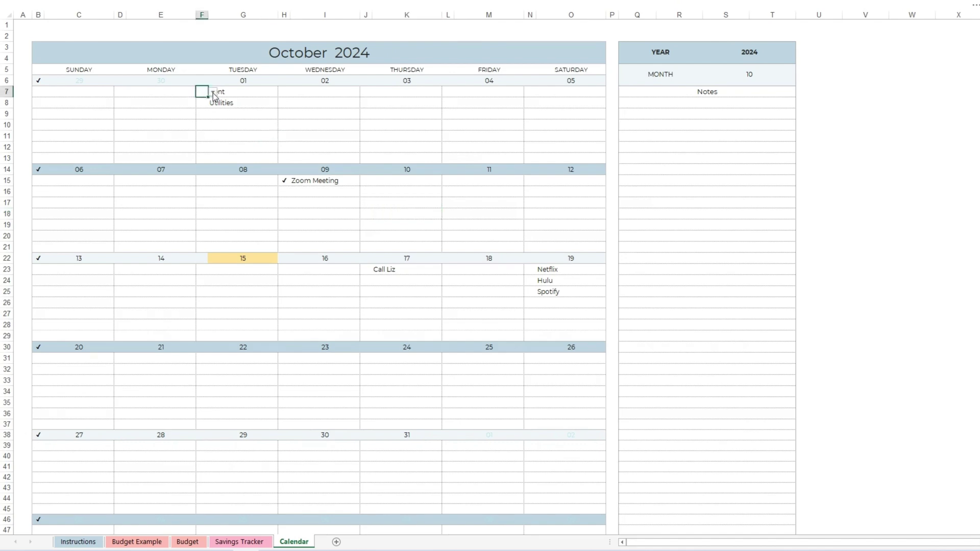
left_click(203, 101)
left_click(306, 136)
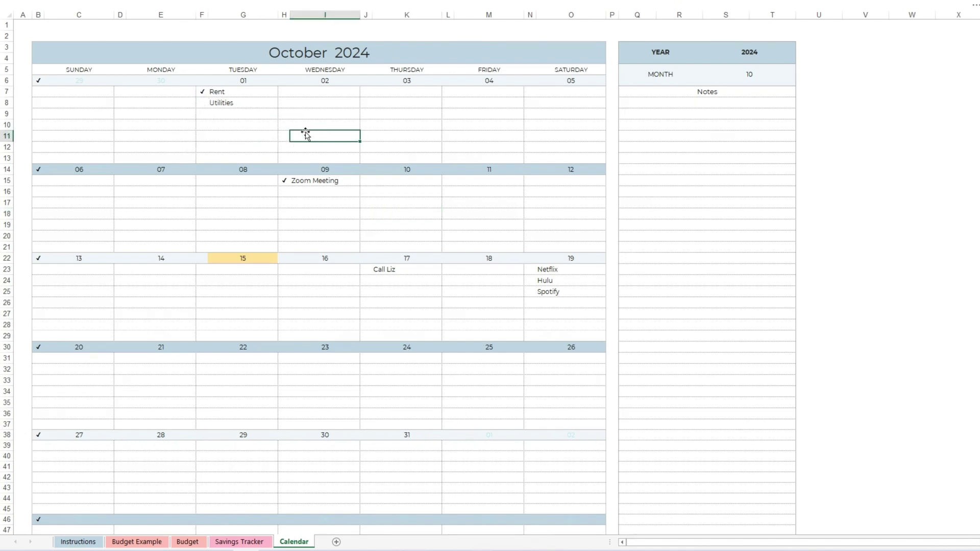
Mark Netflix under 19 October and the call reminder under 17 October as done with check marks
left_click(531, 271)
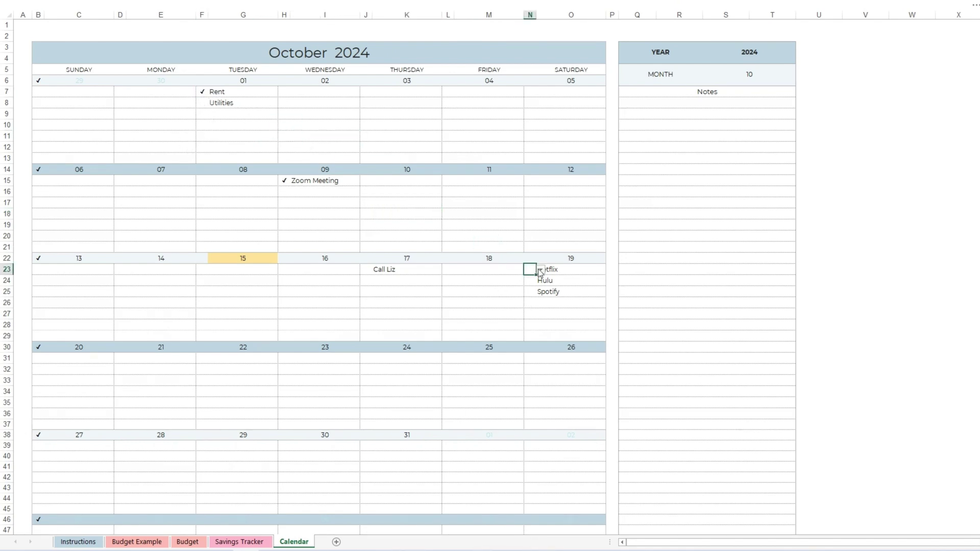
left_click(542, 270)
left_click(532, 279)
left_click(510, 285)
left_click(366, 271)
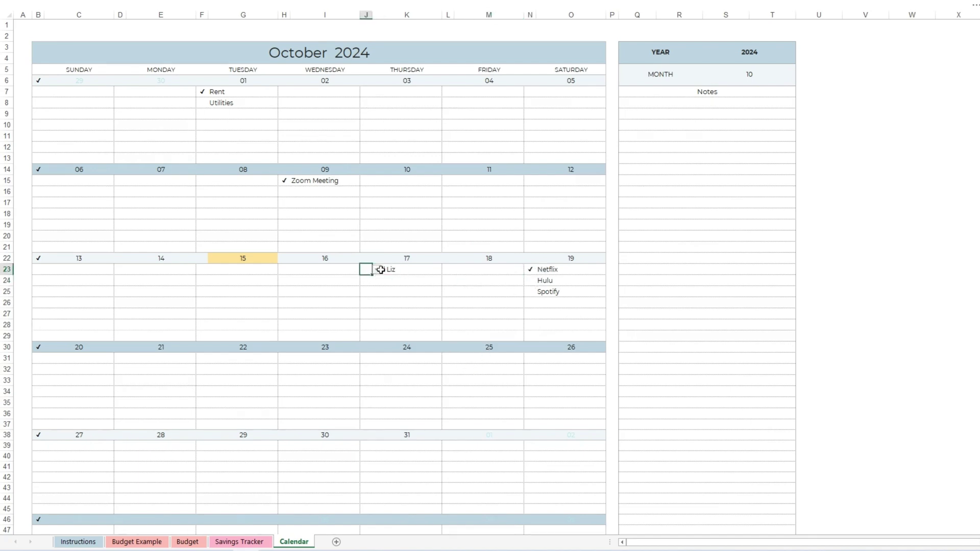
left_click(378, 270)
left_click(370, 278)
left_click(378, 293)
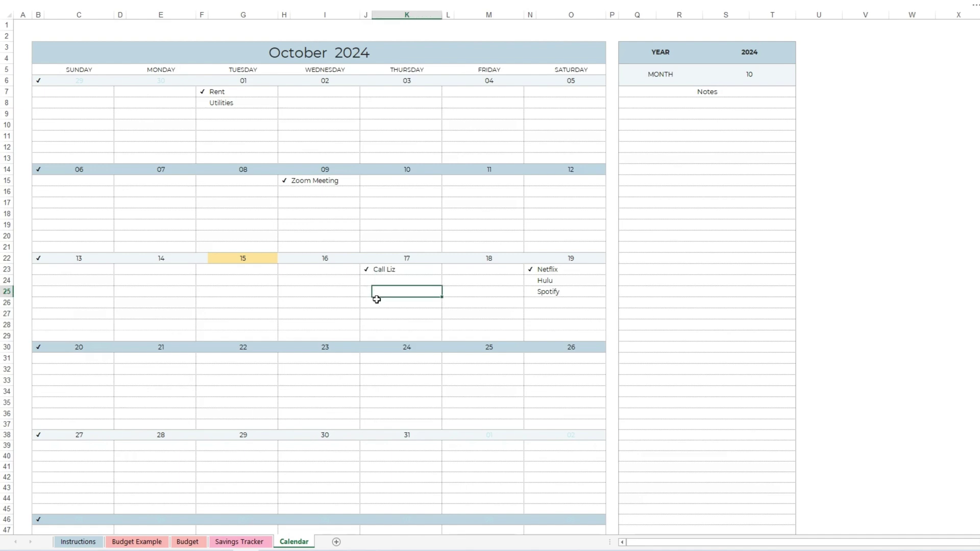
scroll(307, 408, "down", 4)
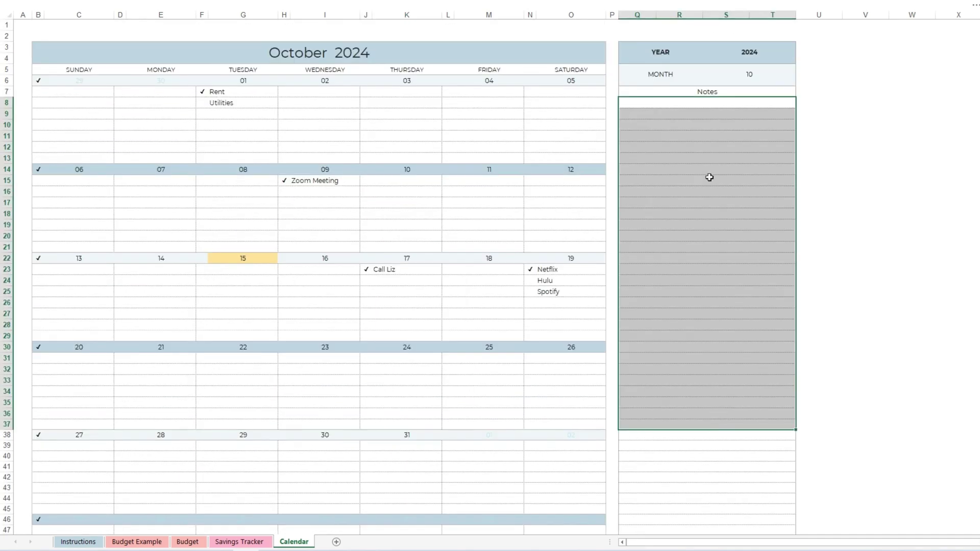
left_click(706, 157)
left_click_drag(673, 91, 702, 337)
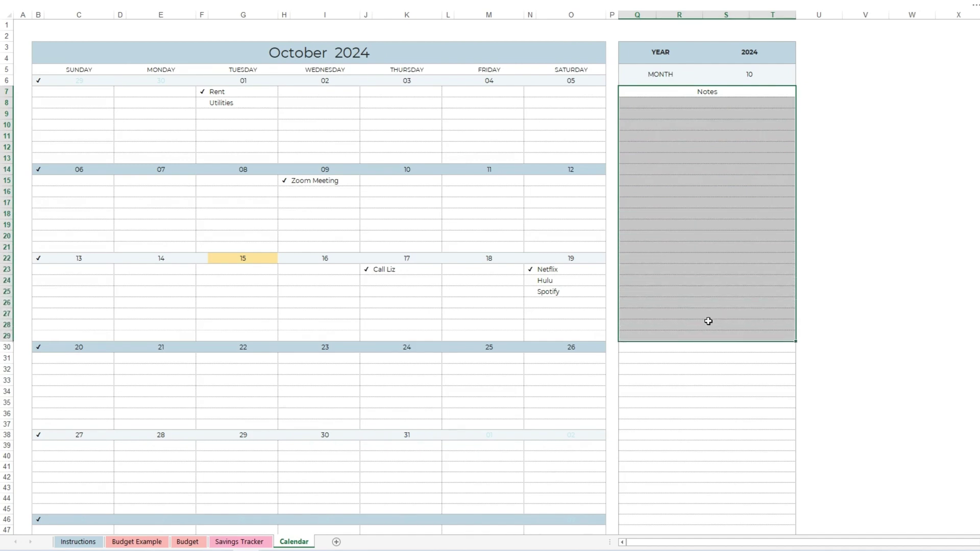
left_click(508, 313)
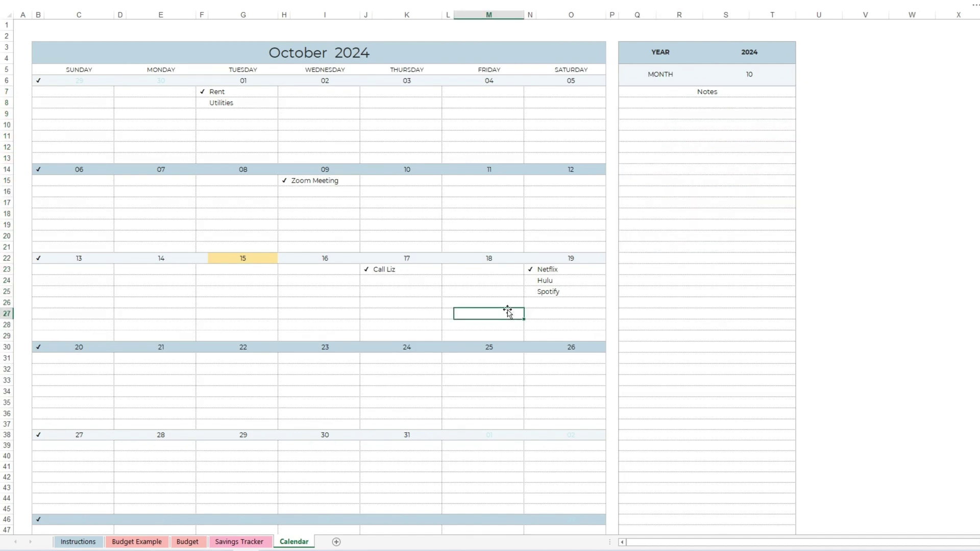